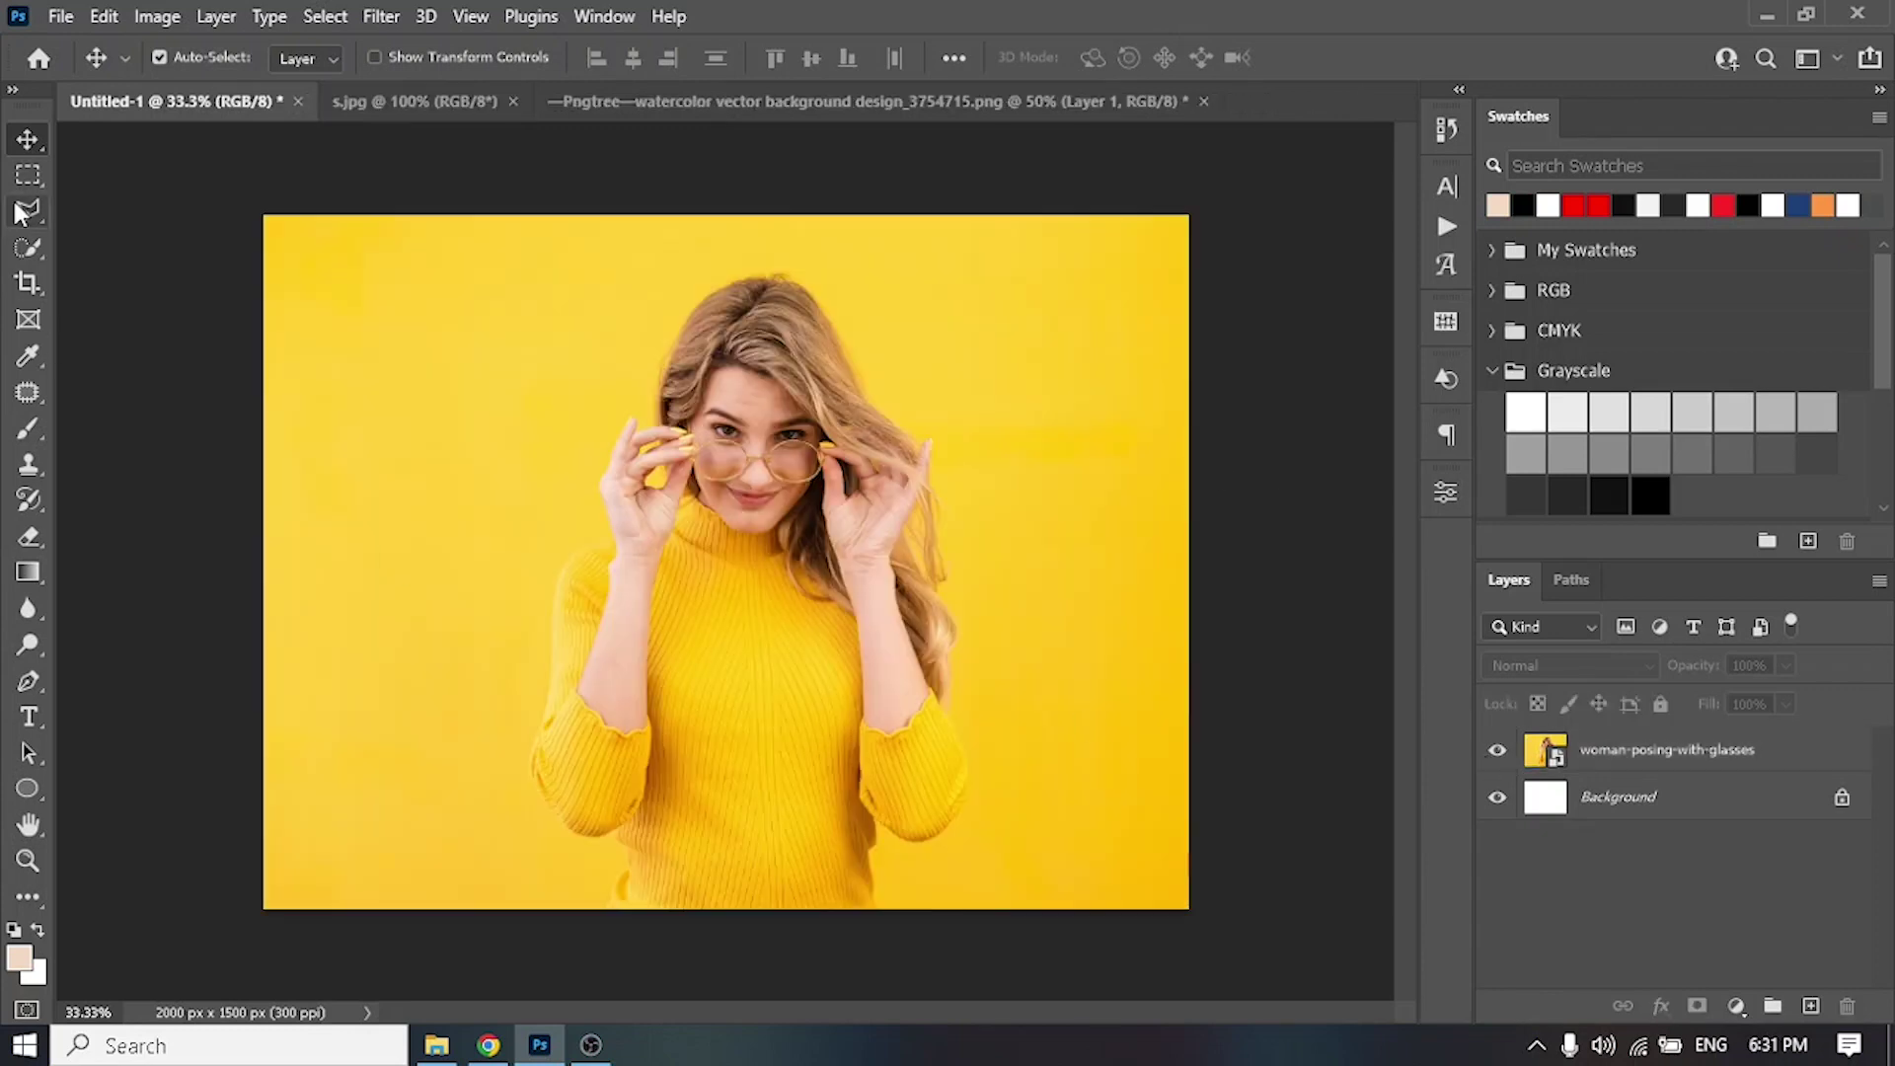
# Step: Show the woman photo layer and select the subject
pyautogui.click(1497, 749)
pyautogui.press('w')
pyautogui.hotkey('shift', 'w')
pyautogui.hotkey('alt', '.')
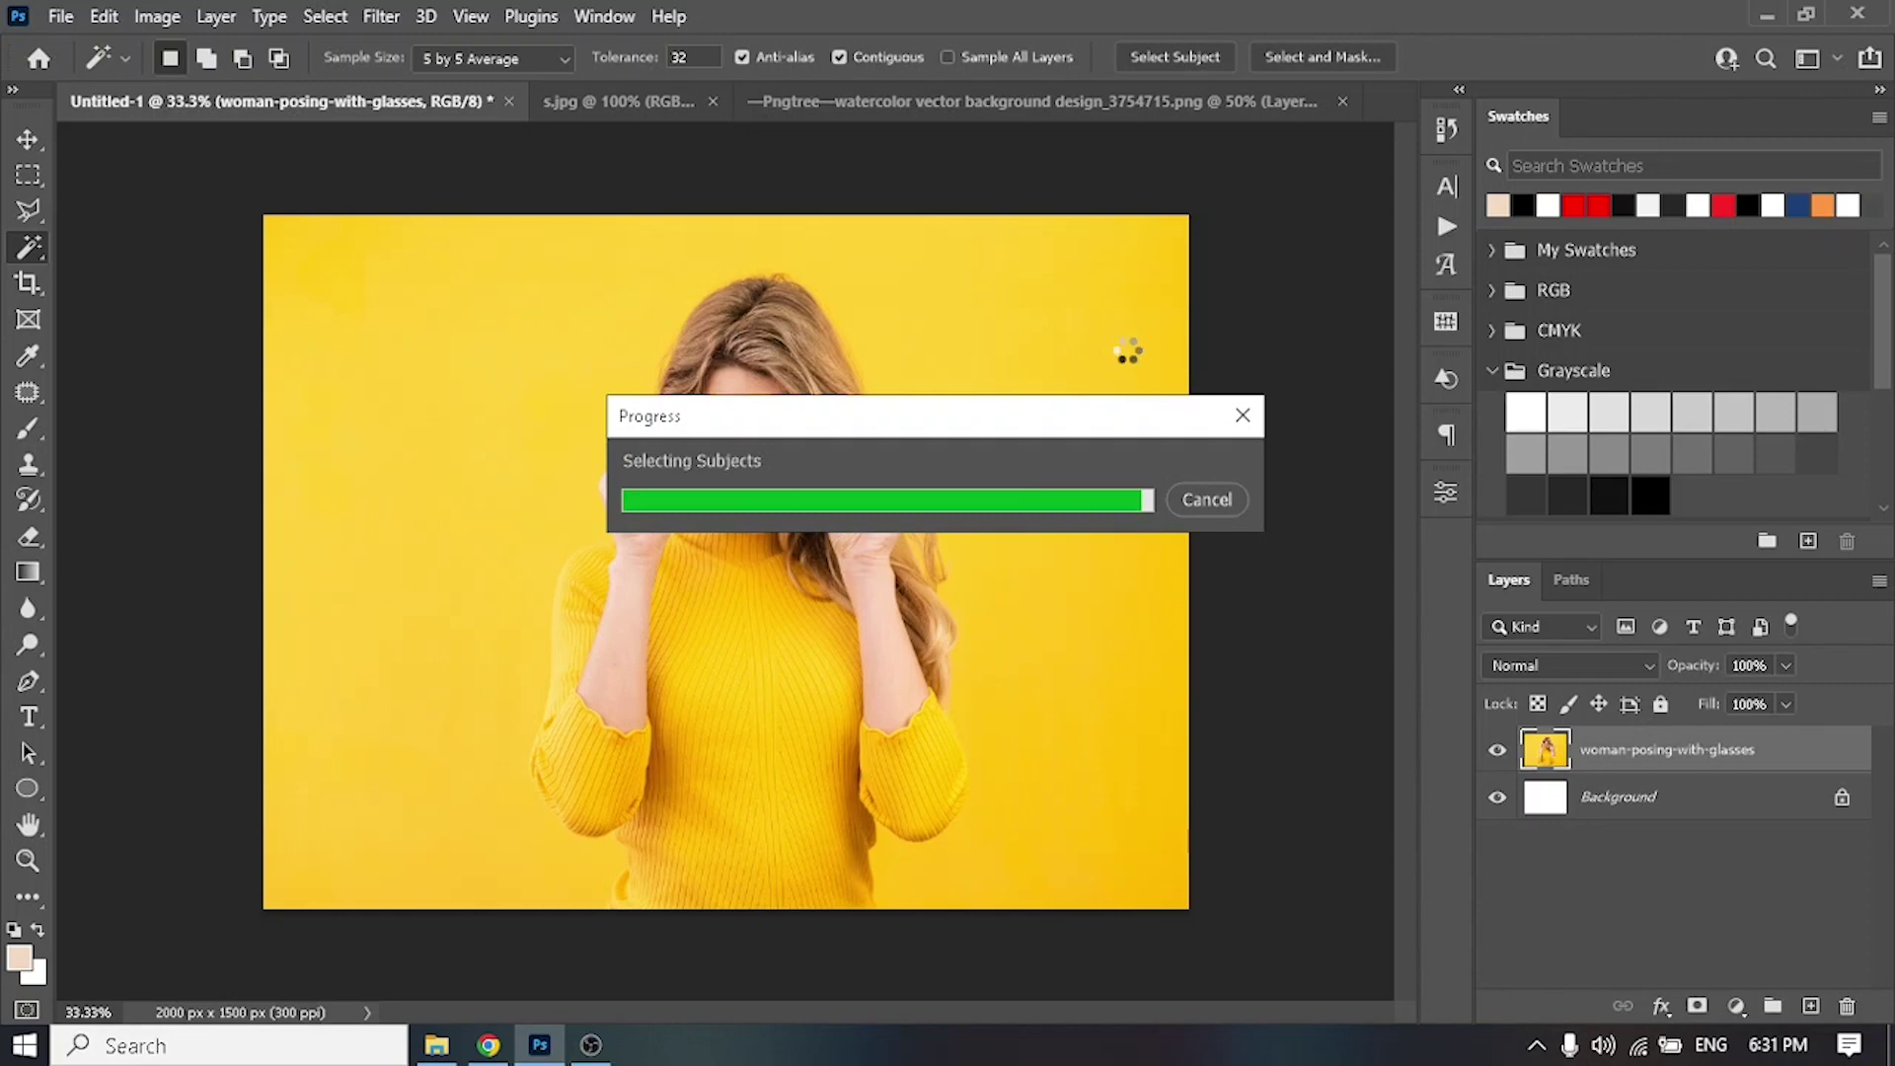
# Step: In Select and Mask, refine the hair strands beside the raised hand
pyautogui.click(28, 862)
pyautogui.moveTo(967, 744); pyautogui.dragTo(1070, 744)
pyautogui.click(27, 247)
pyautogui.click(932, 56)
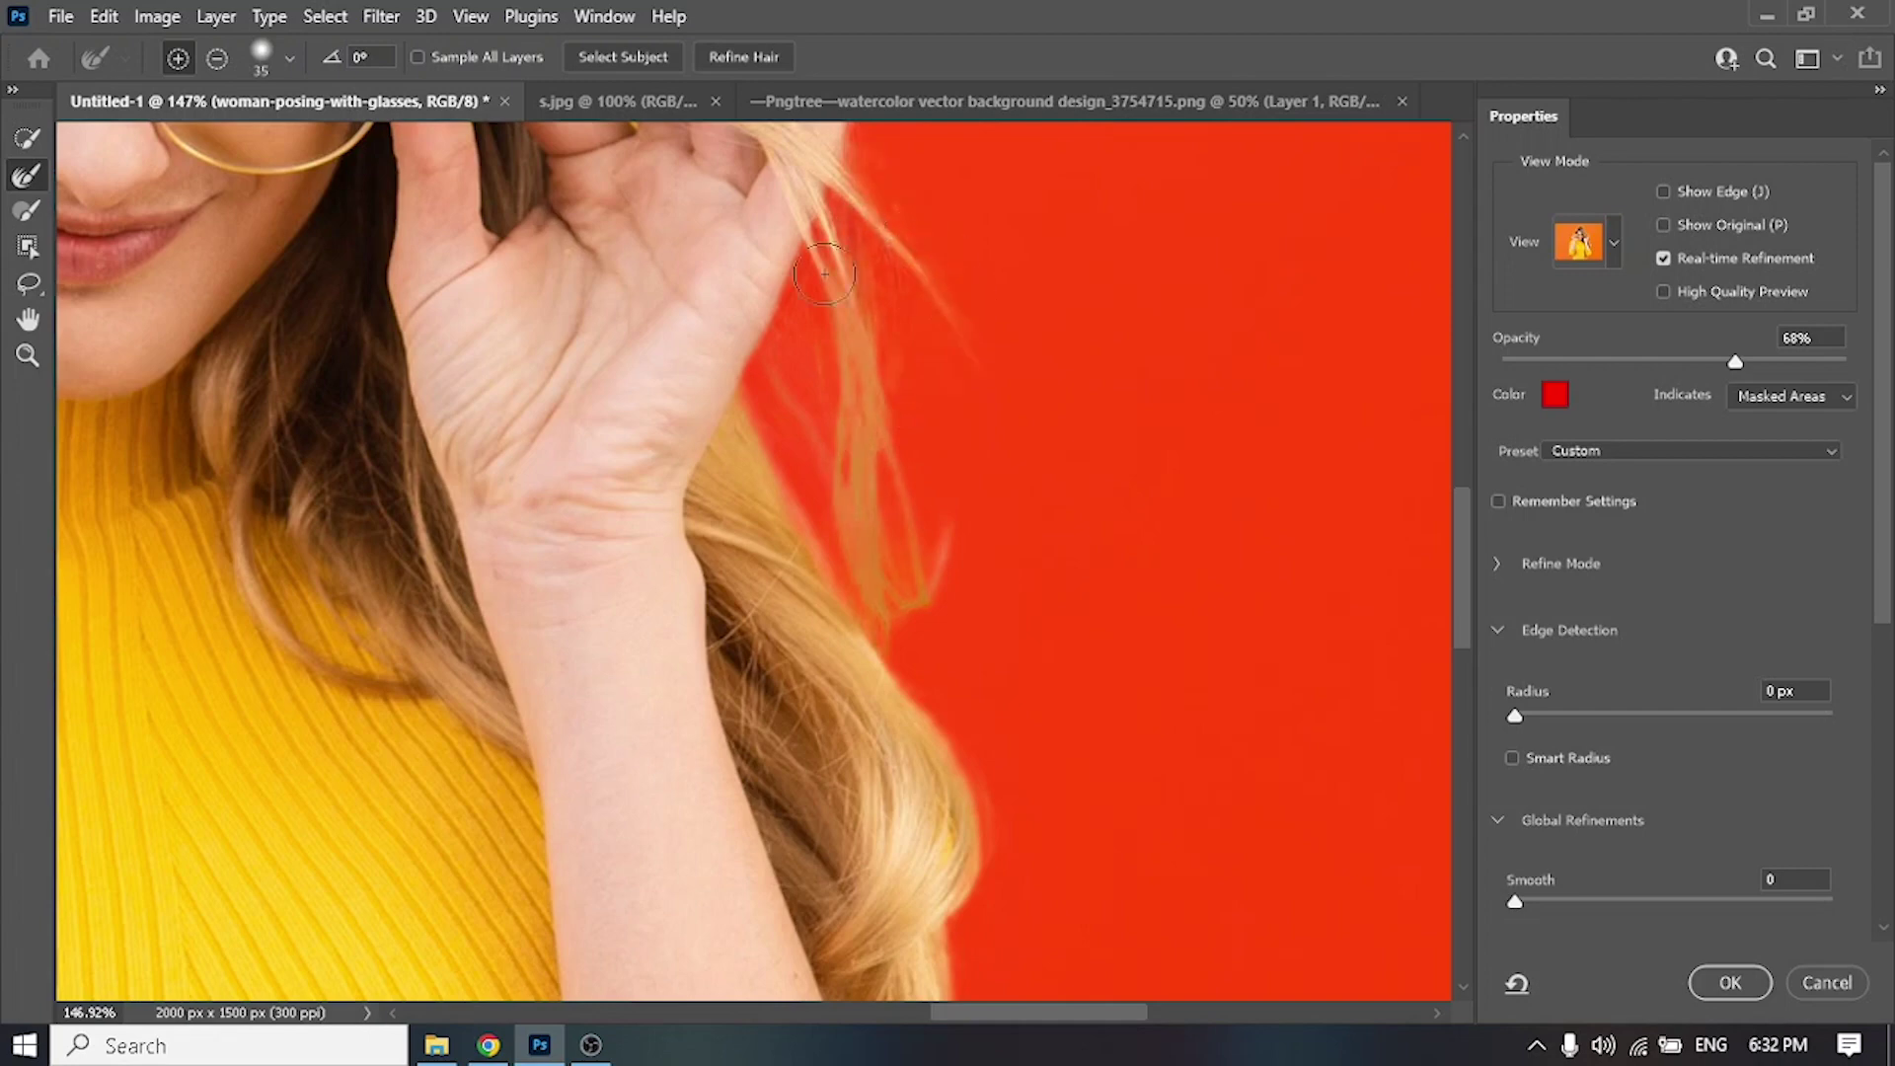
pyautogui.moveTo(889, 648); pyautogui.dragTo(820, 290)
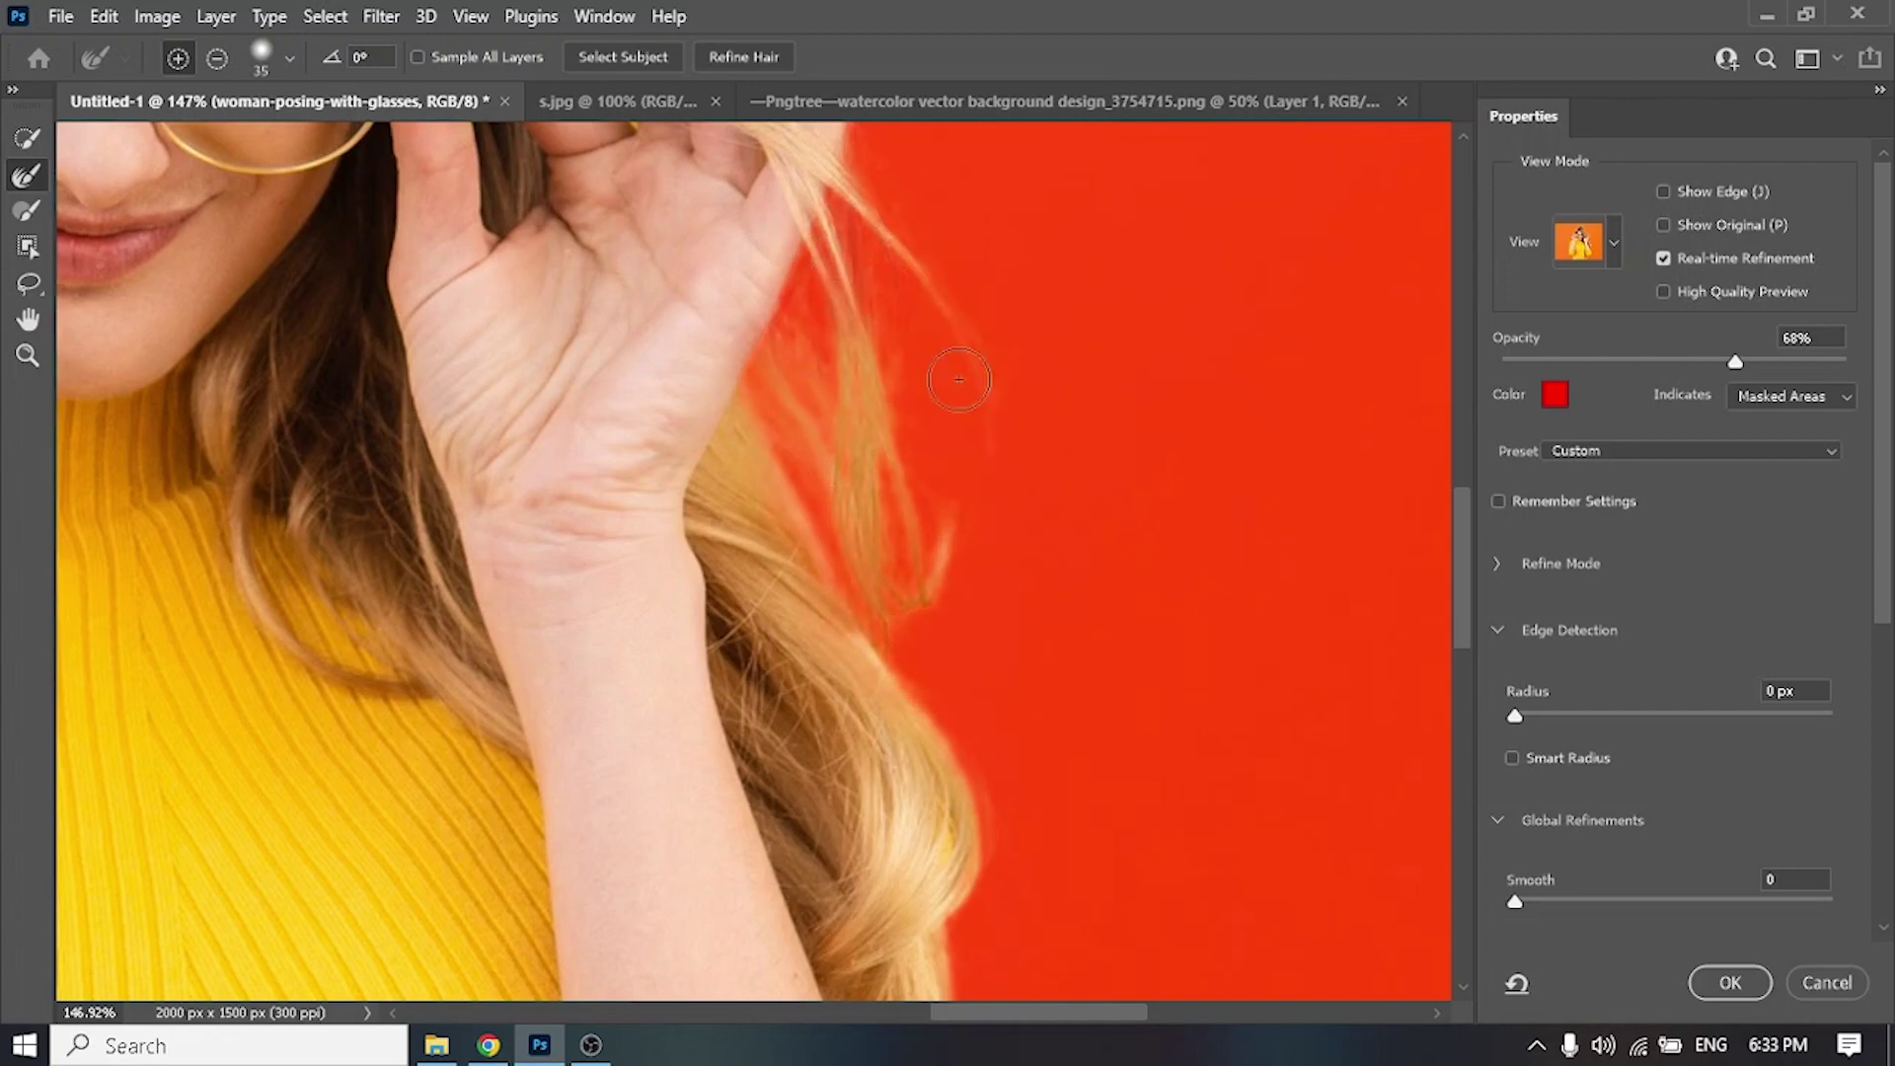
pyautogui.scroll(-5, 1632, 779)
pyautogui.scroll(-3, 1626, 683)
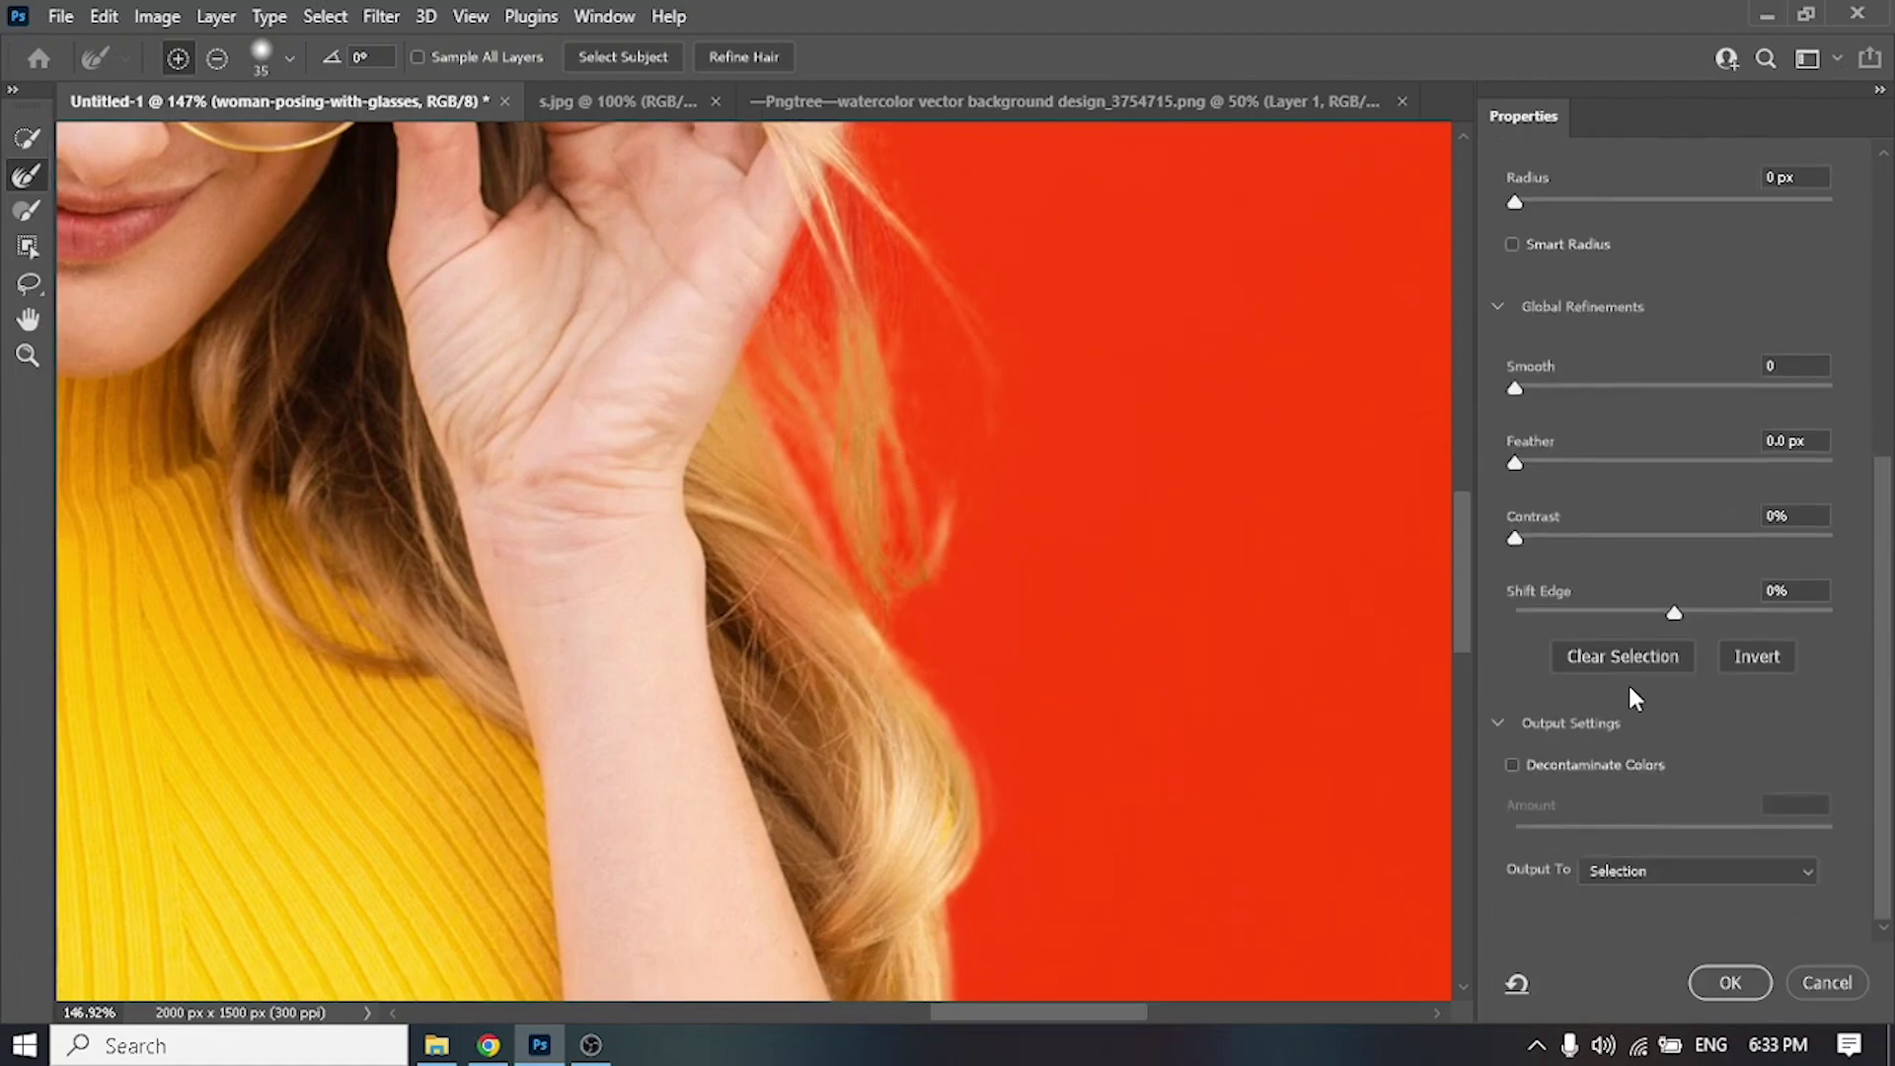
# Step: Output the refined selection to a new layer with layer mask and fit the view
pyautogui.click(1757, 867)
pyautogui.click(1737, 932)
pyautogui.click(1725, 987)
pyautogui.hotkey('ctrl', '0')
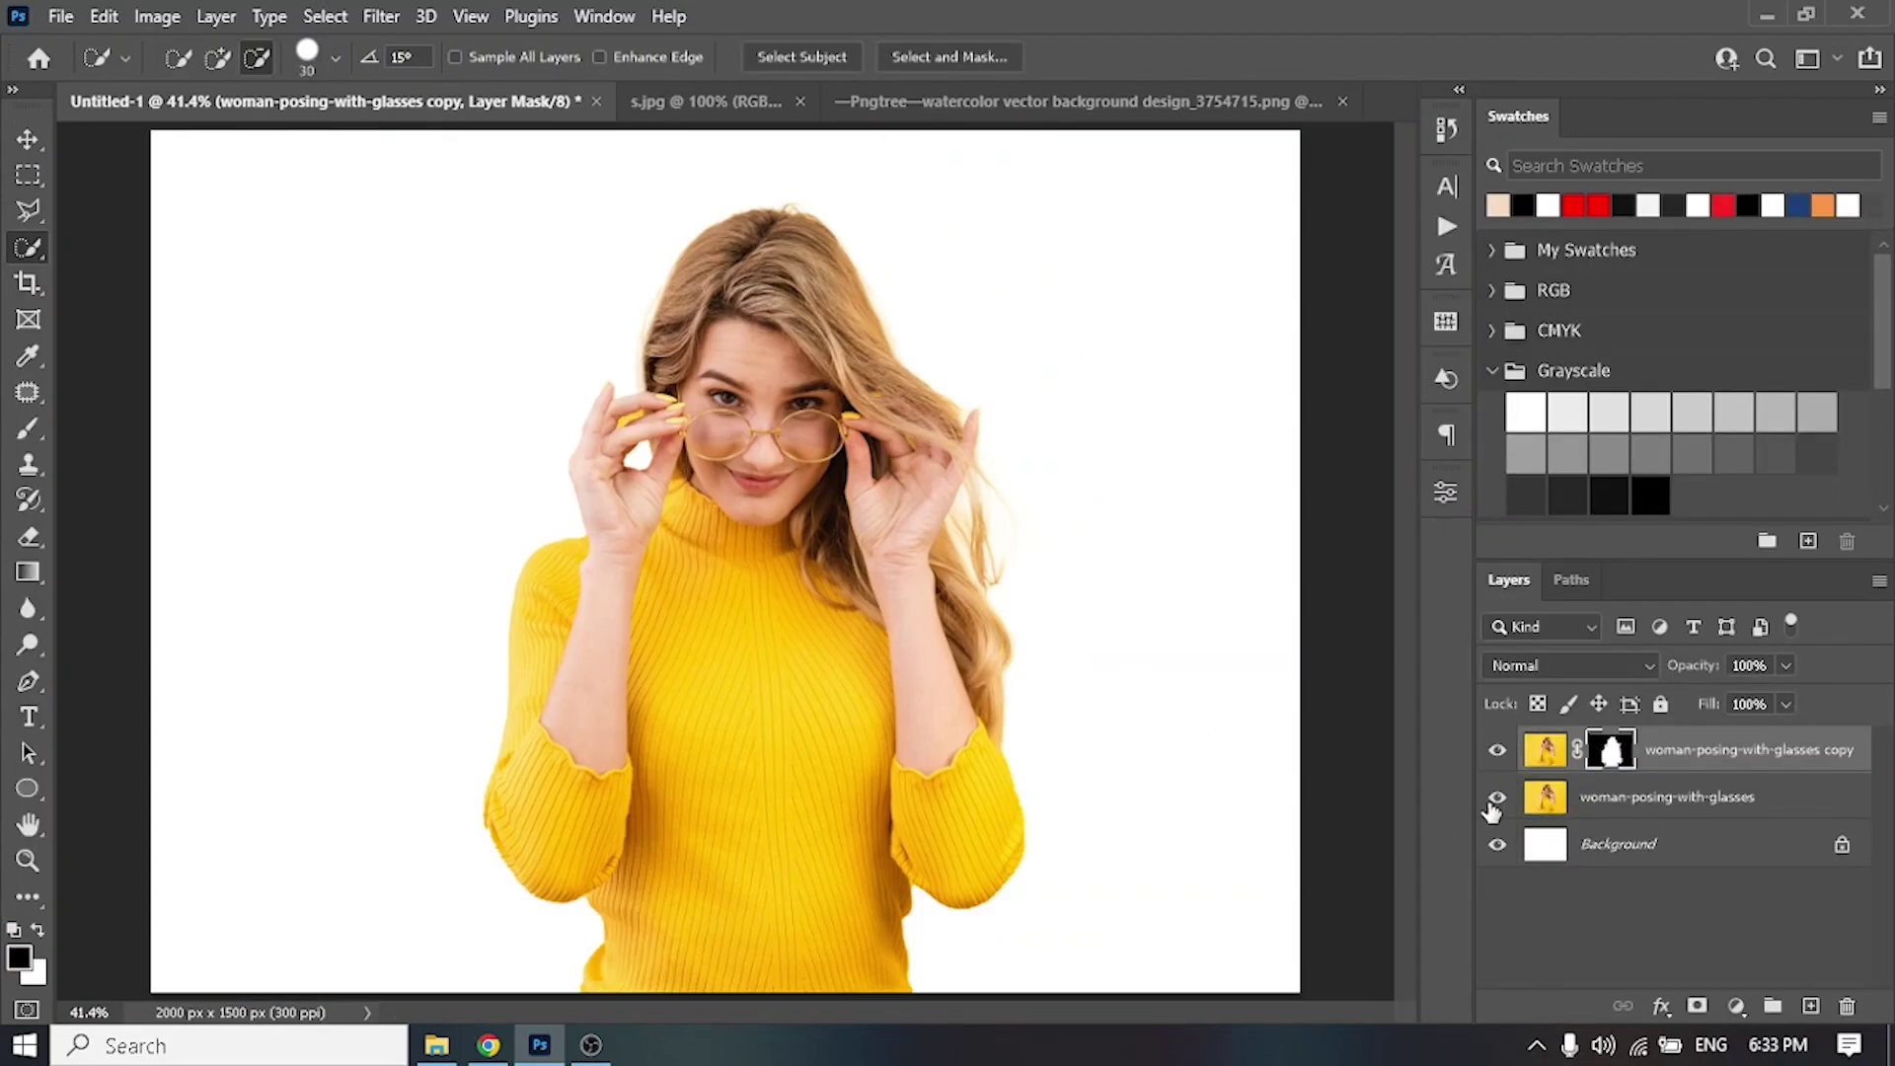
# Step: Hide the original woman layer and select the yellow gap between the raised fingers
pyautogui.click(1497, 798)
pyautogui.moveTo(558, 607); pyautogui.dragTo(573, 592)
pyautogui.rightClick(28, 247)
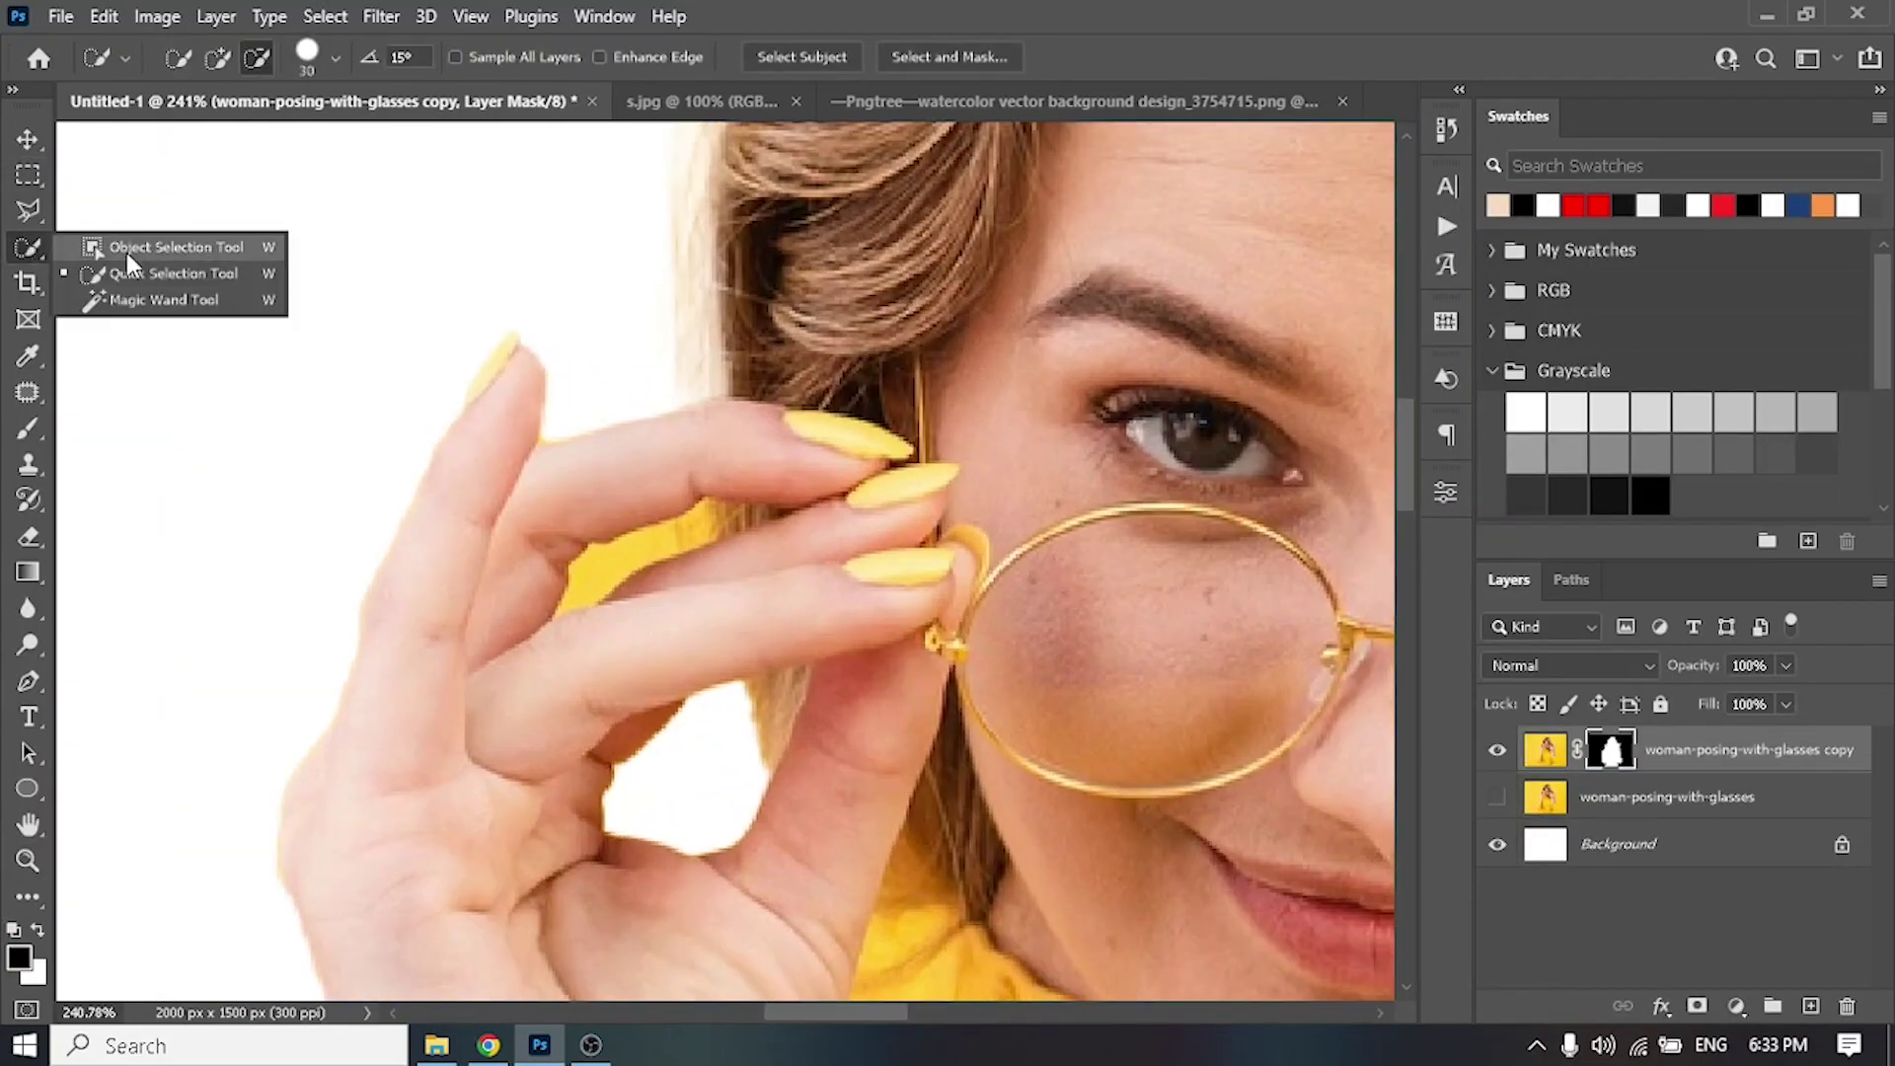
pyautogui.click(273, 368)
pyautogui.rightClick(26, 254)
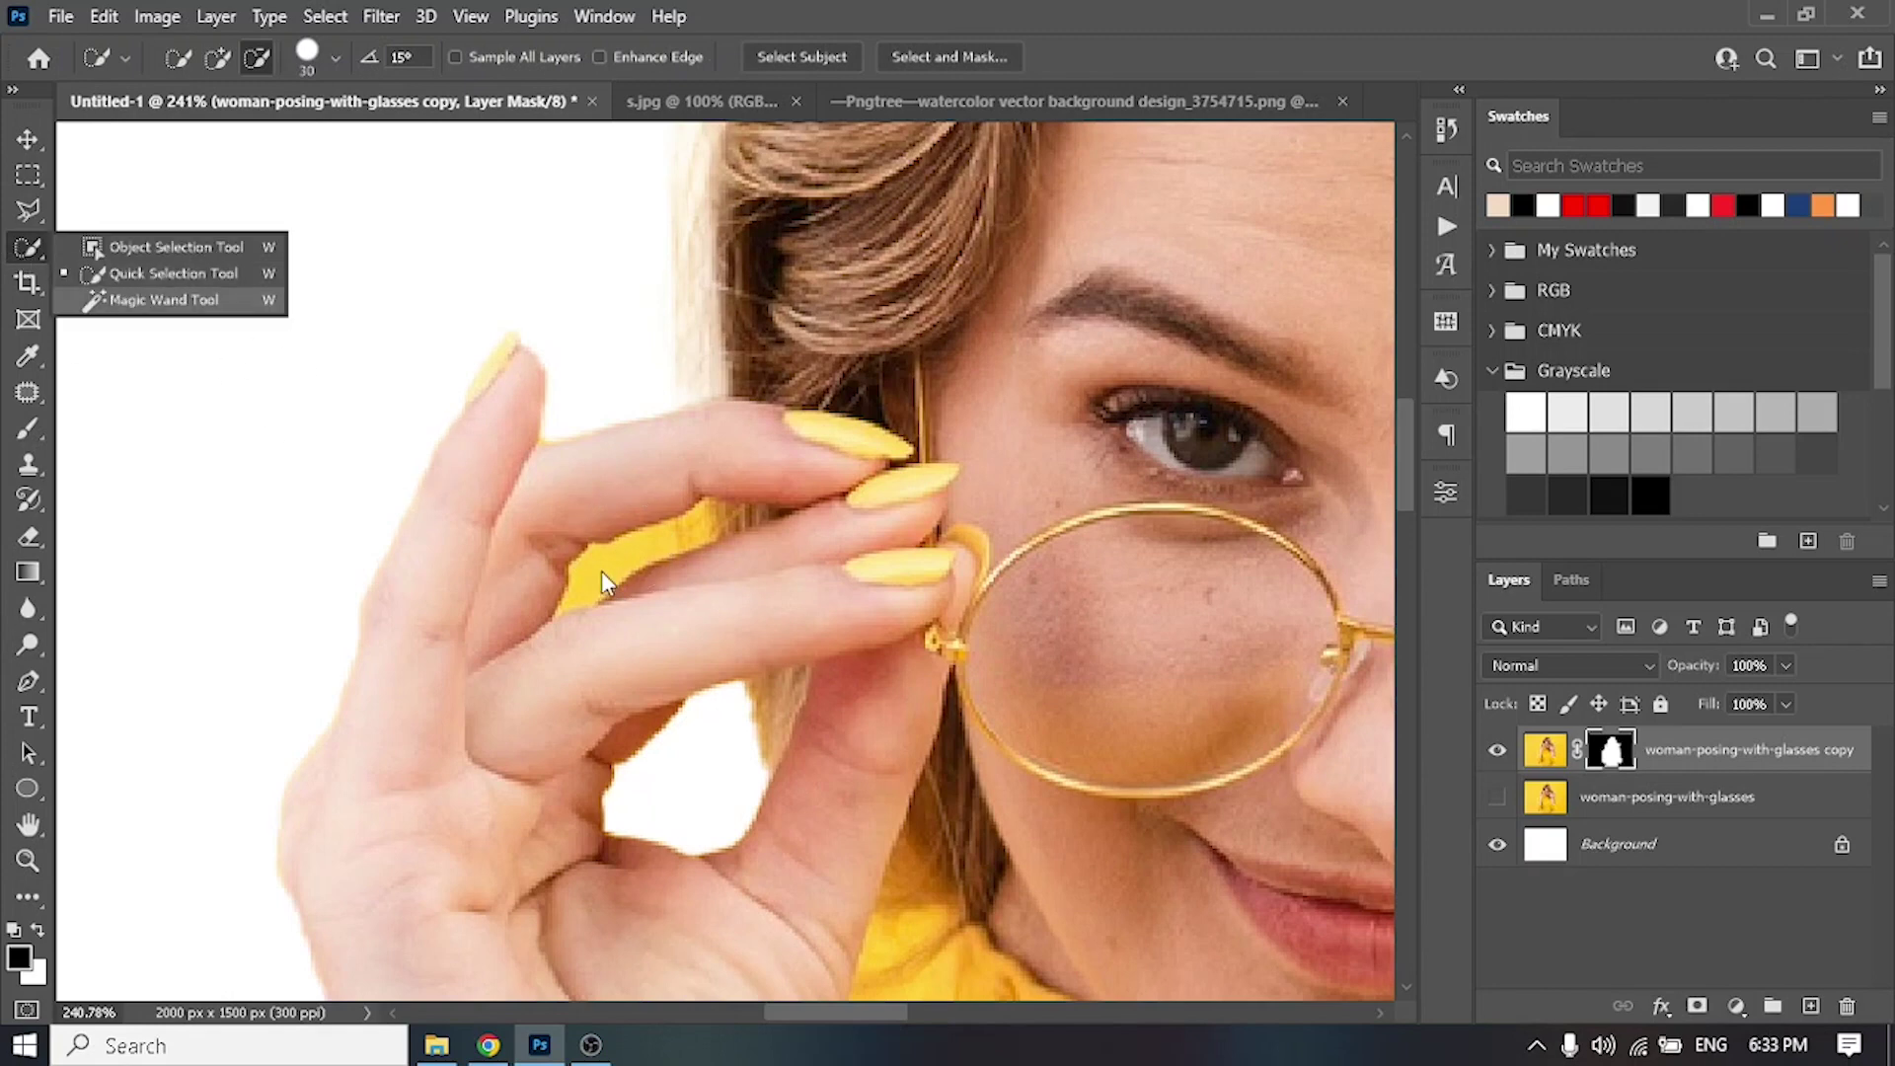
pyautogui.moveTo(601, 570); pyautogui.dragTo(673, 602)
# Step: Paint the yellow finger gap out of the cutout's mask
pyautogui.press('b')
pyautogui.click(673, 602)
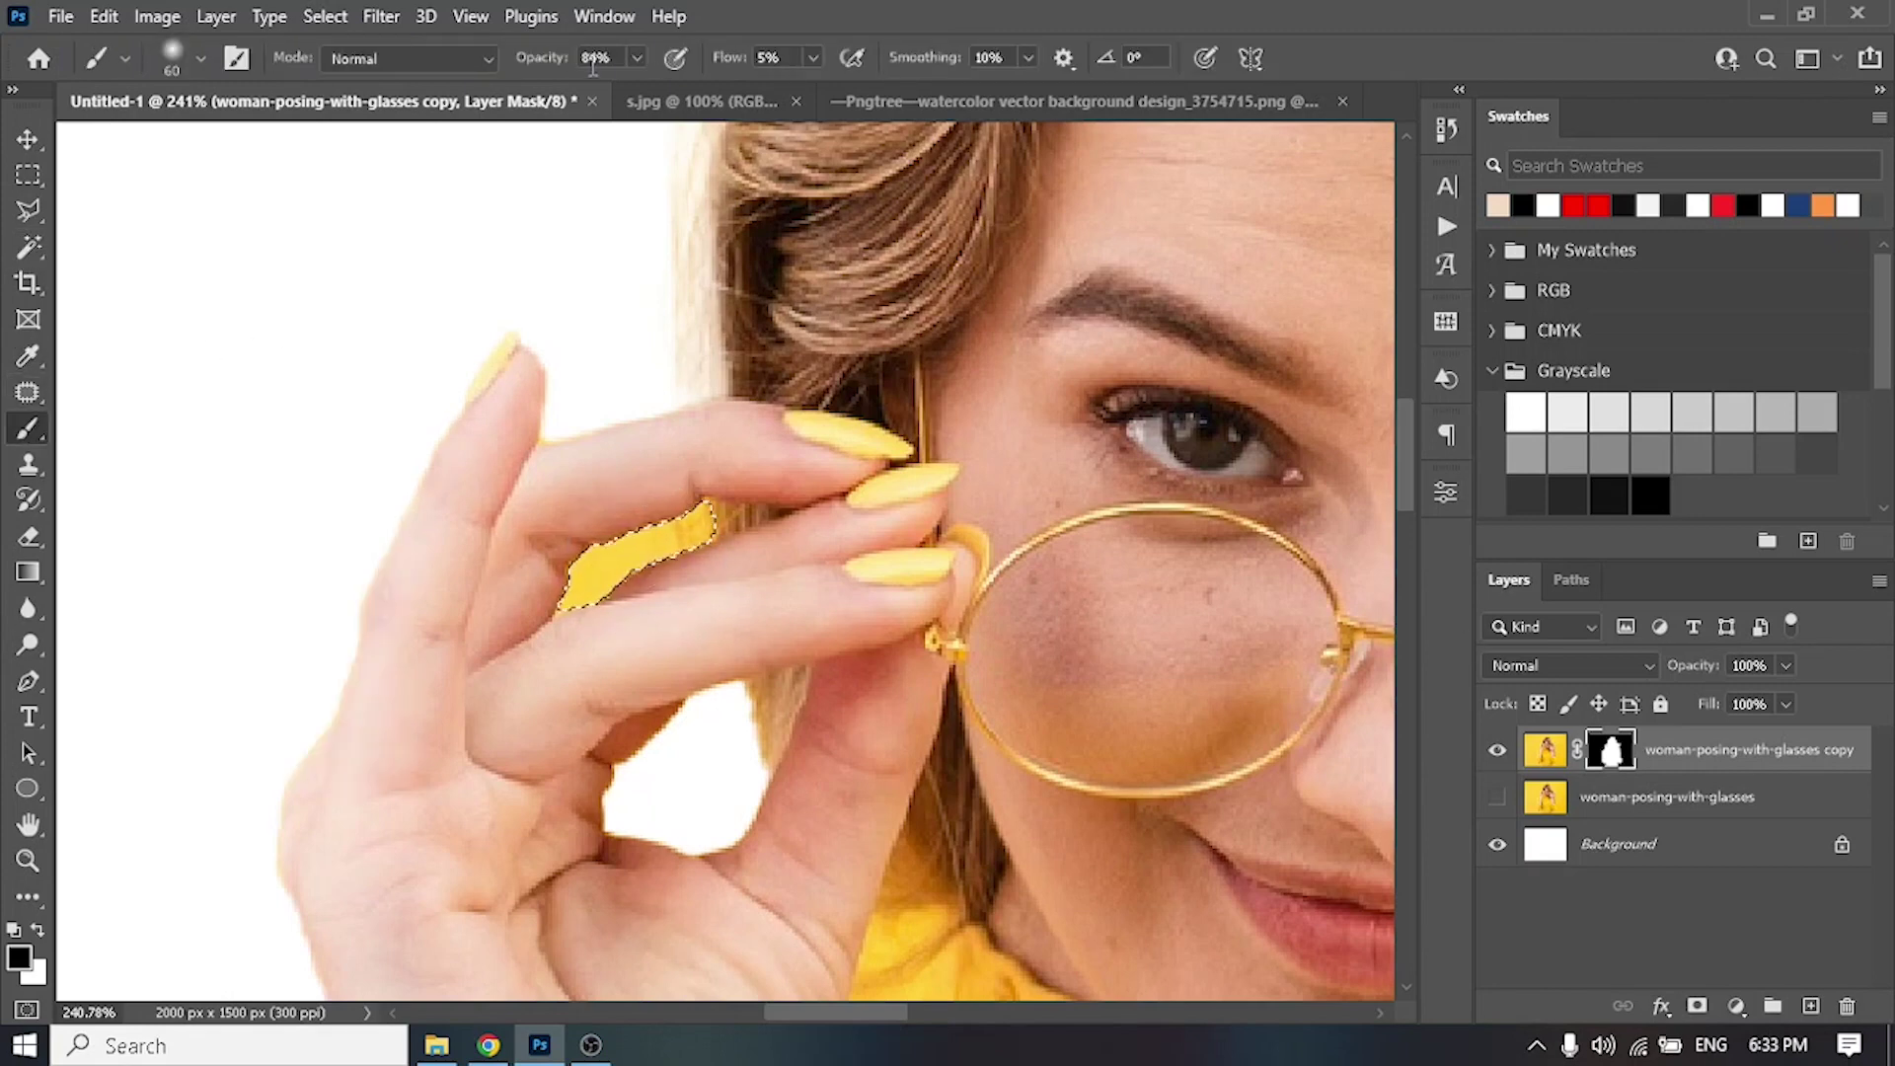
pyautogui.click(28, 247)
pyautogui.rightClick(668, 570)
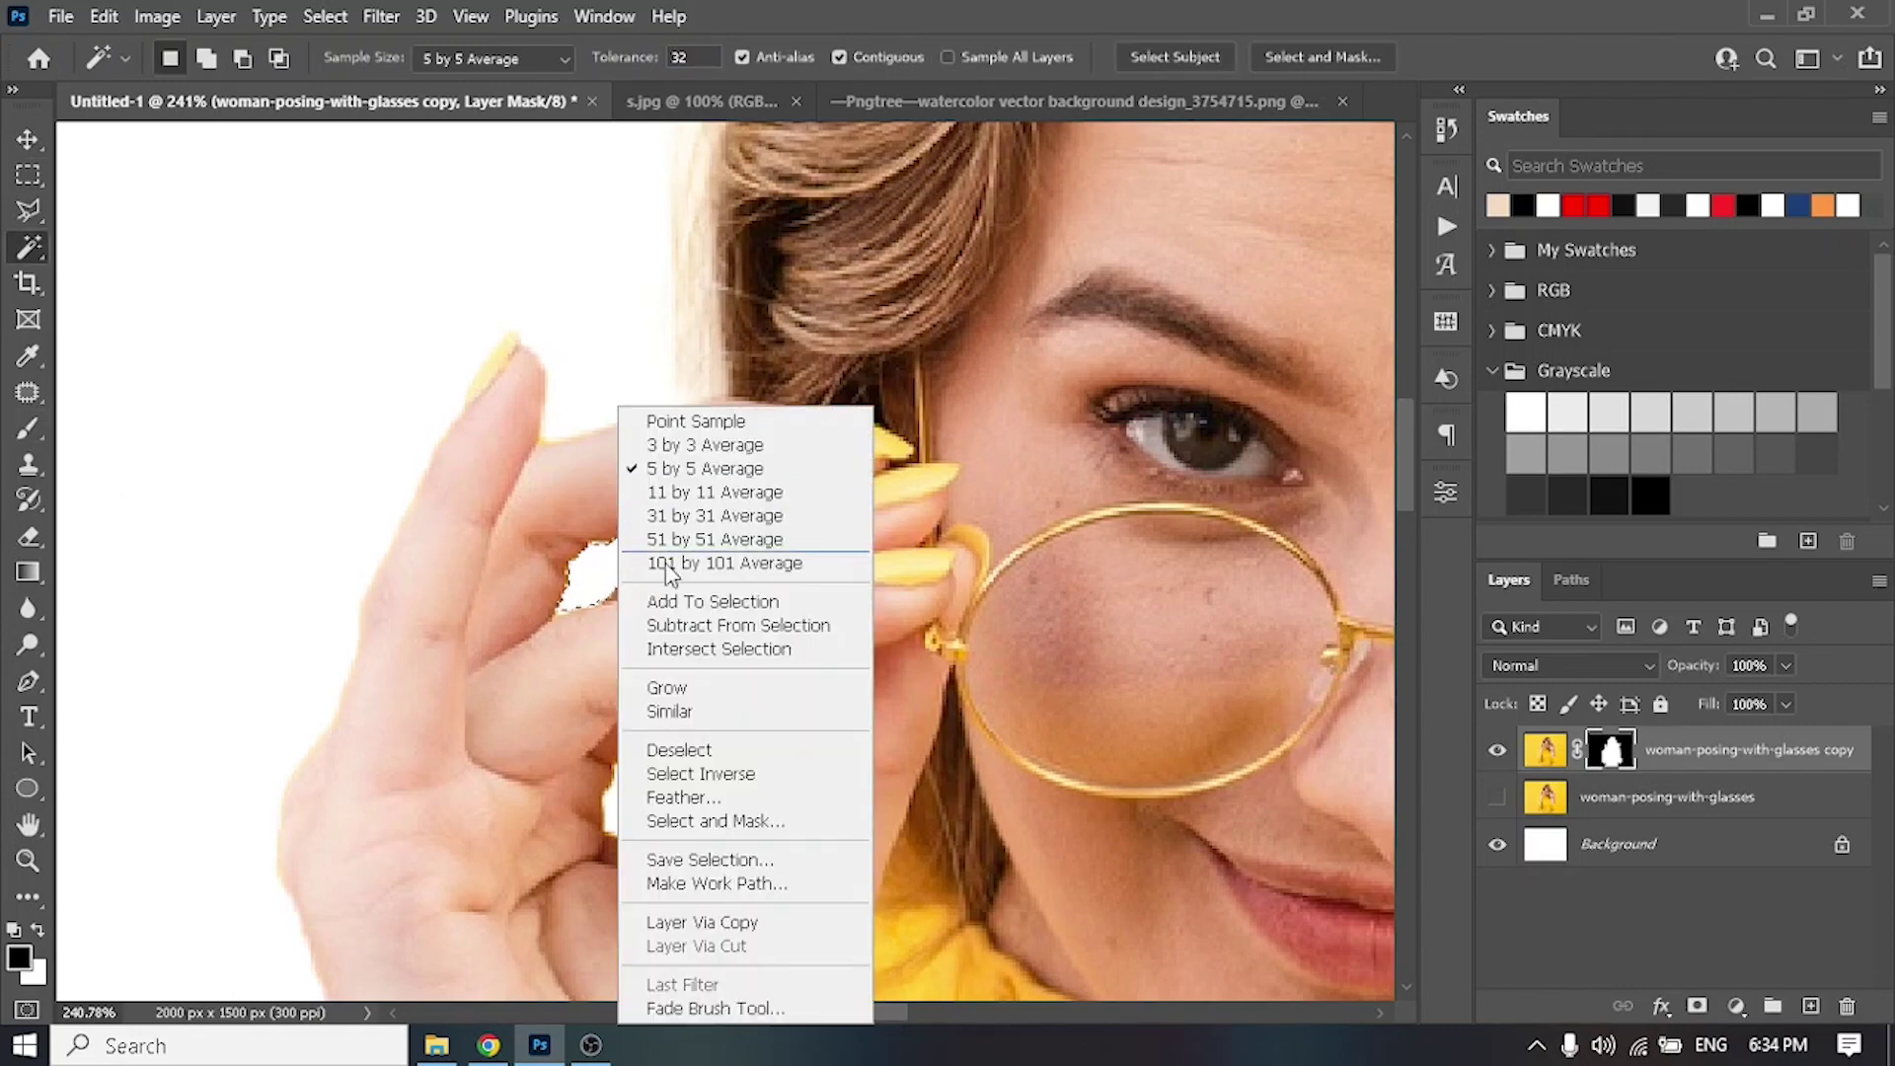
pyautogui.press('Escape')
pyautogui.hotkey('ctrl', '0')
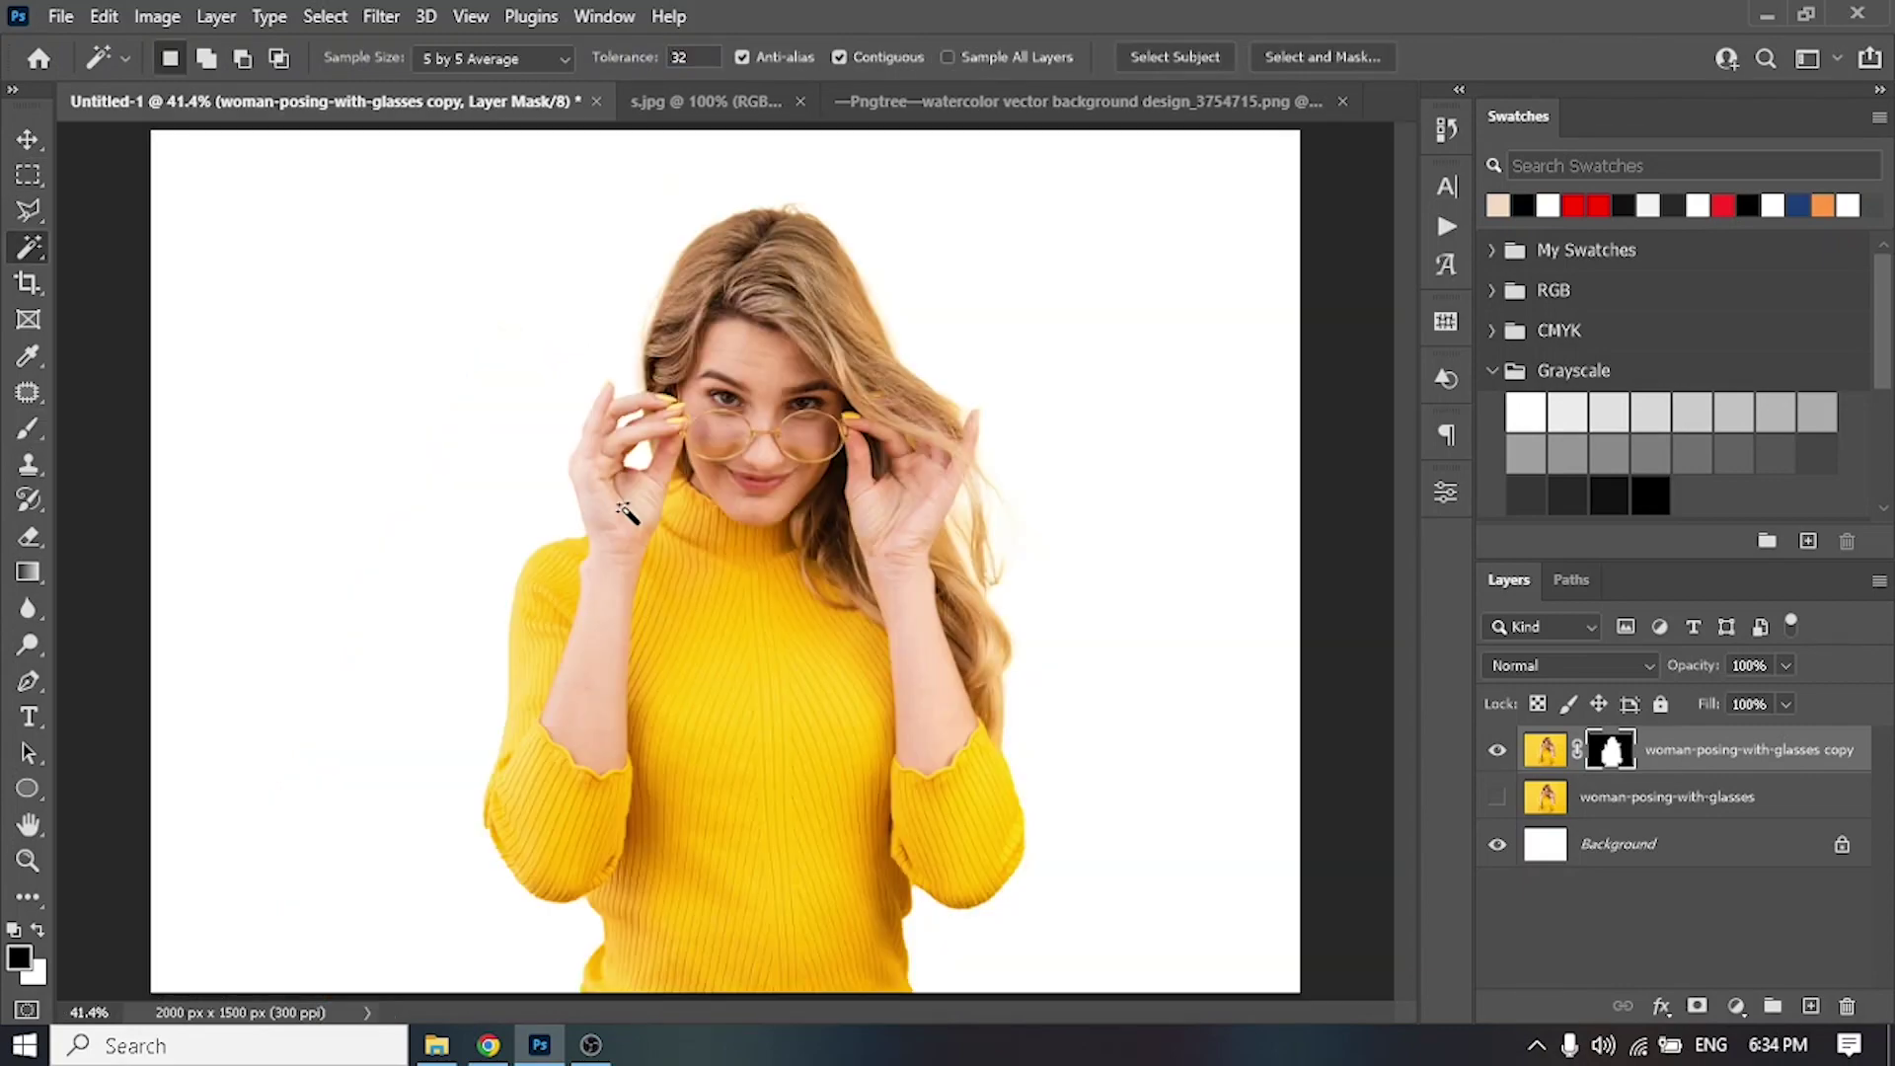
# Step: Scale the woman cutout to about 90% and reposition it in the canvas
pyautogui.press('v')
pyautogui.click(1497, 797)
pyautogui.scroll(-2, 775, 750)
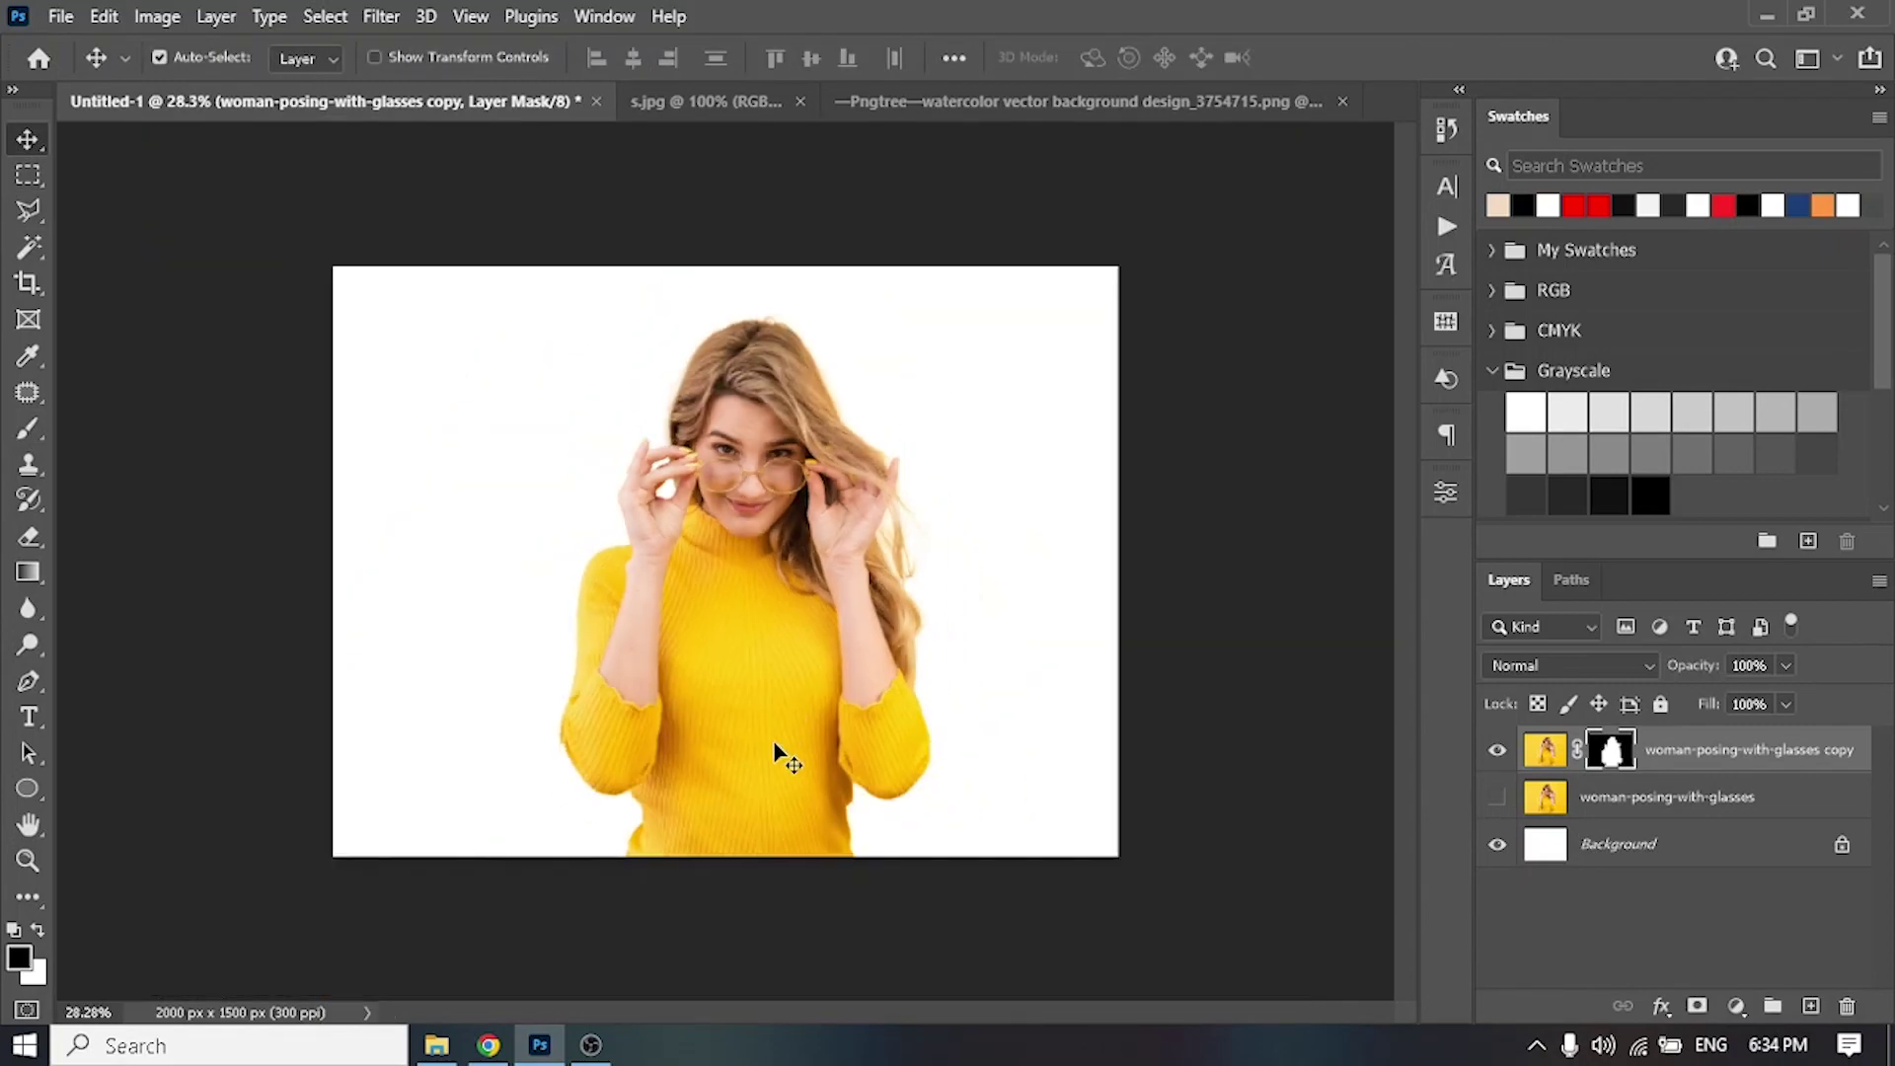
pyautogui.moveTo(775, 750); pyautogui.dragTo(900, 789)
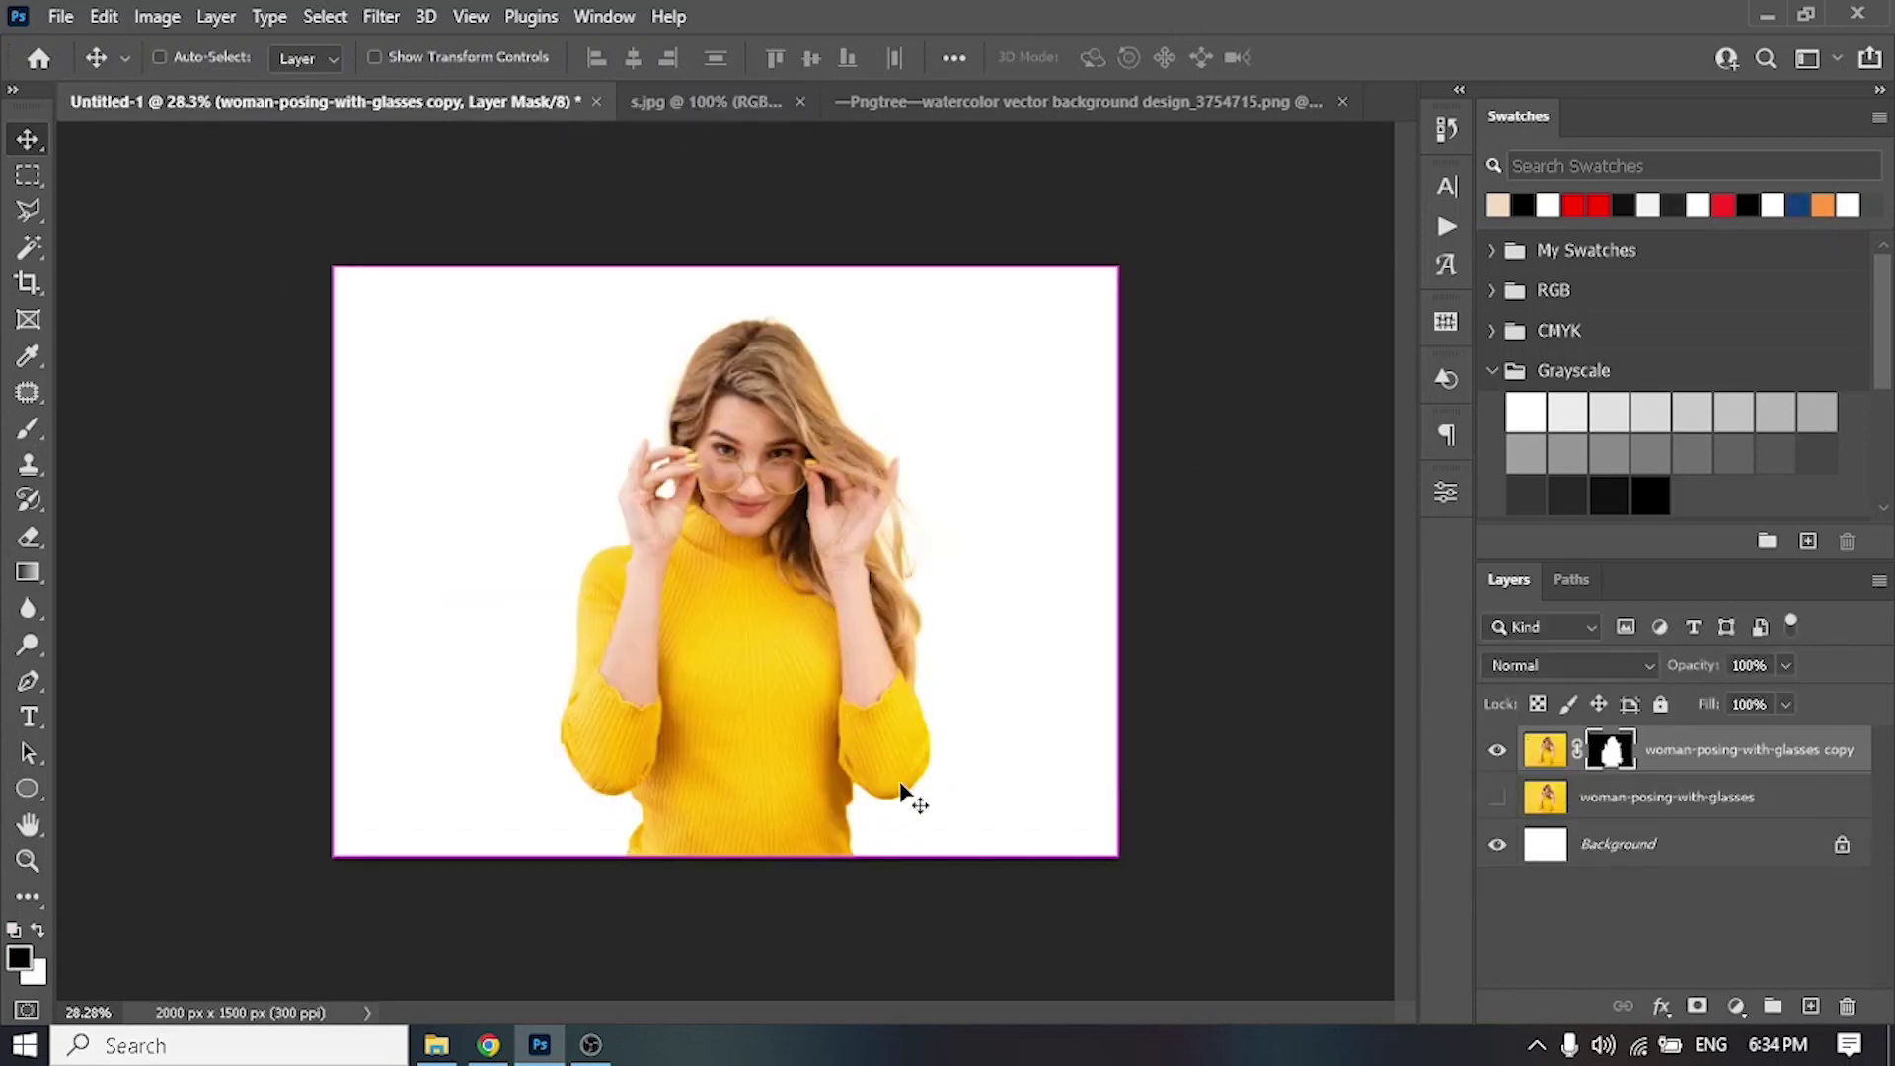
pyautogui.hotkey('ctrl', 't')
pyautogui.moveTo(1118, 856); pyautogui.dragTo(1110, 803)
pyautogui.moveTo(801, 699); pyautogui.dragTo(811, 721)
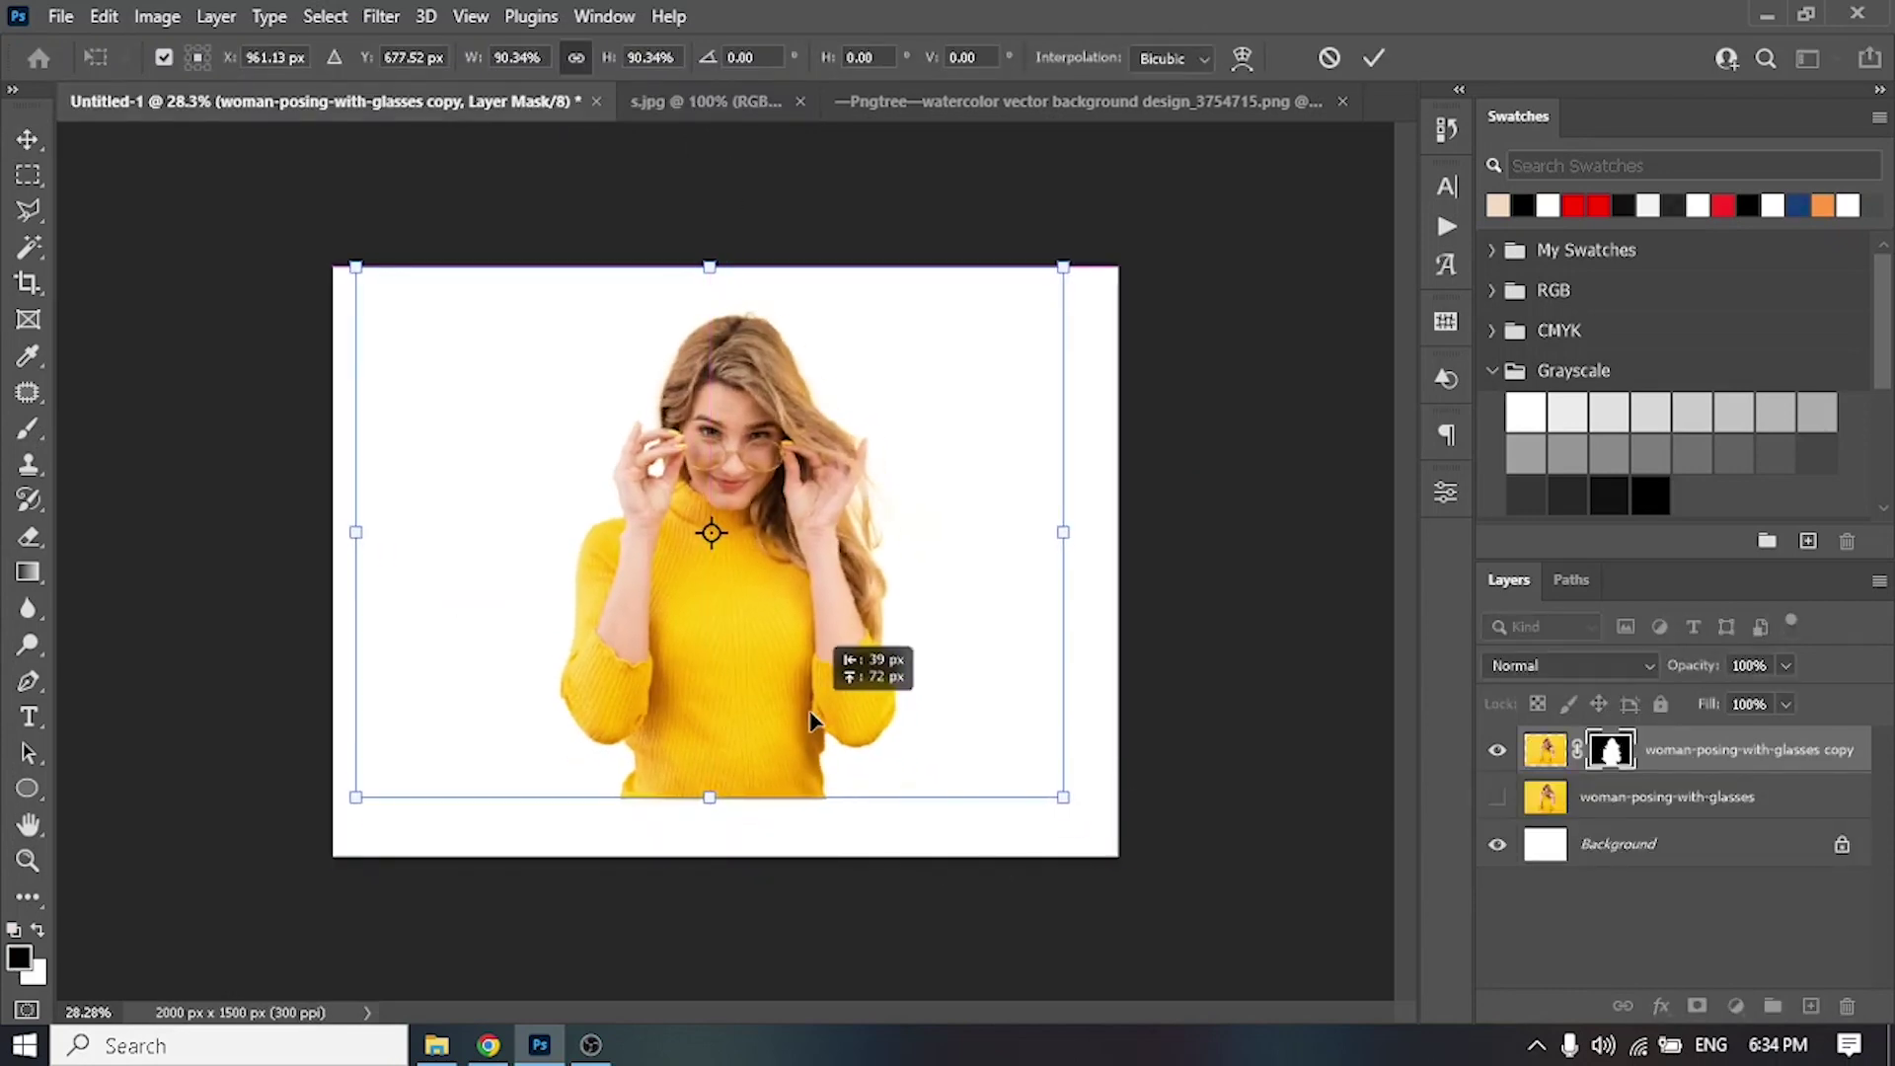
pyautogui.moveTo(1063, 796); pyautogui.dragTo(1036, 776)
pyautogui.press('Return')
# Step: Scale the woman cutout down a little further, then bring up the s.jpg drip image
pyautogui.scroll(1, 647, 736)
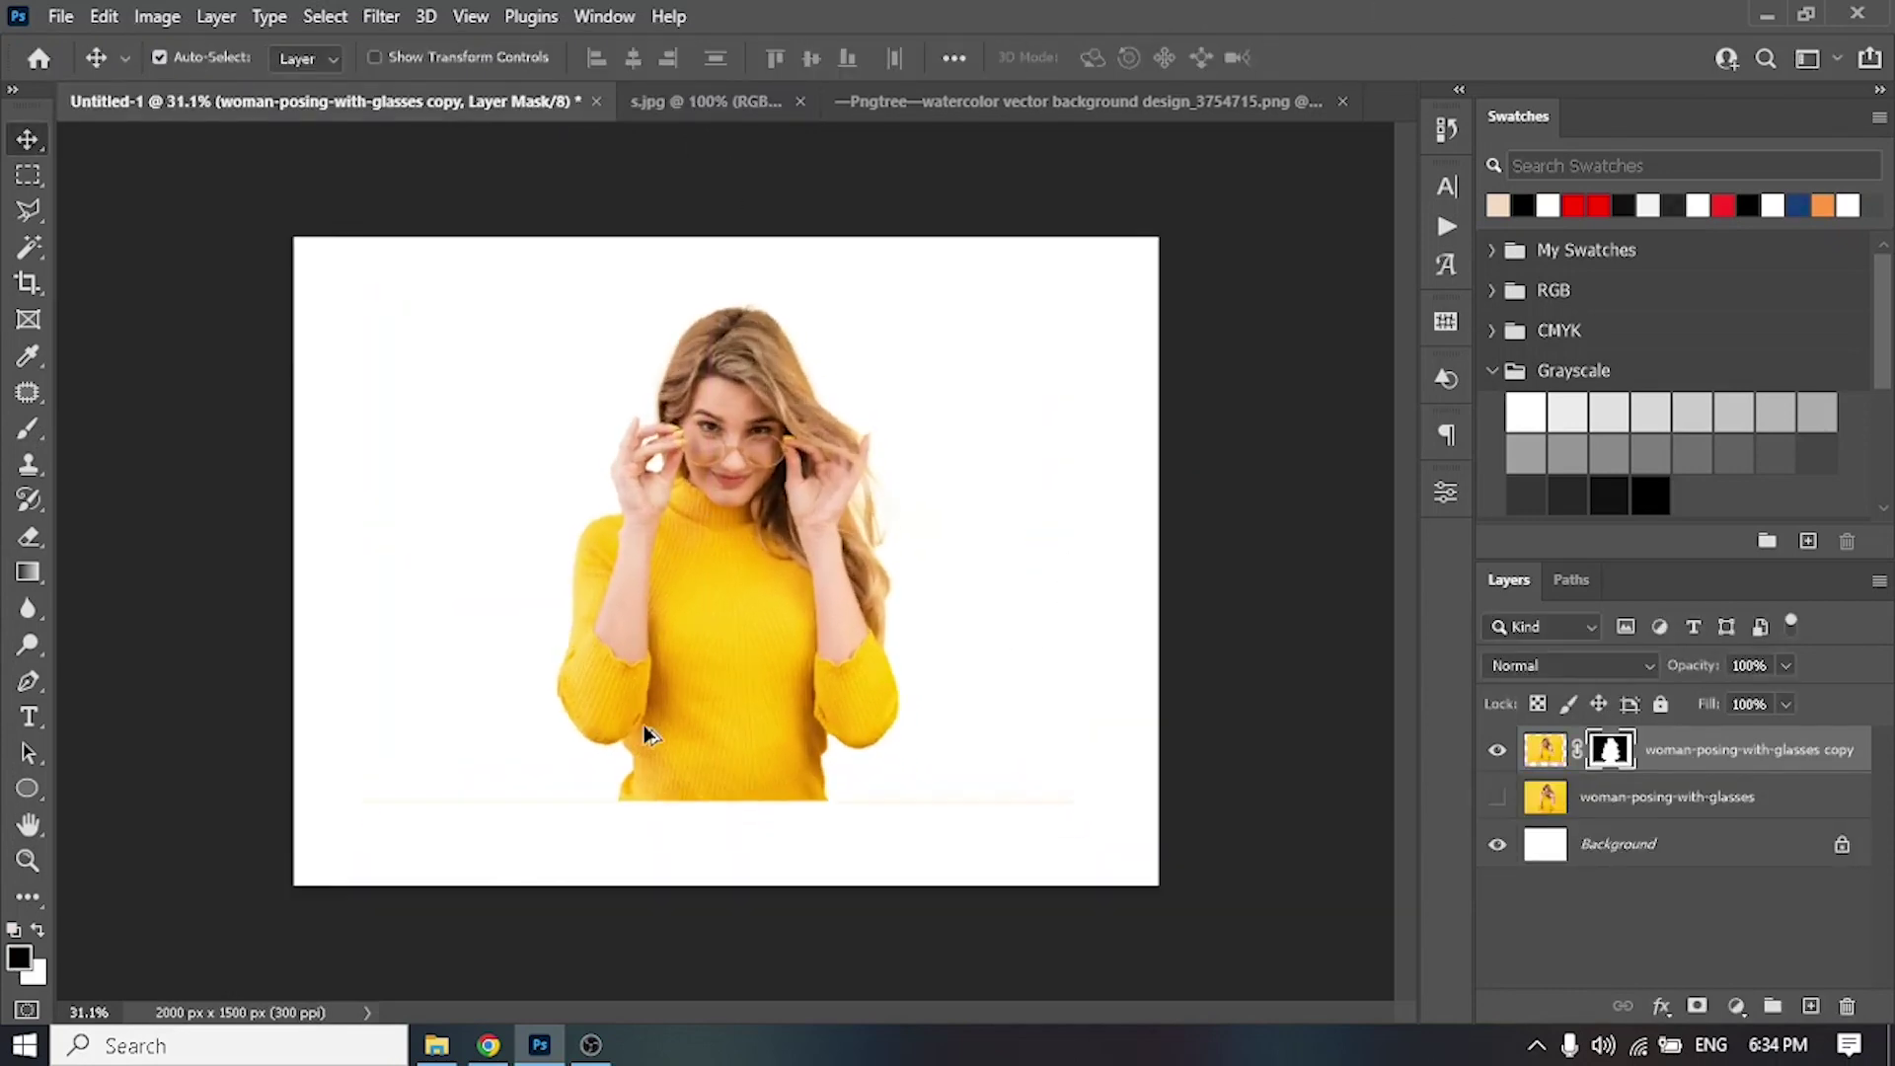
pyautogui.scroll(1, 647, 735)
pyautogui.hotkey('ctrl', 't')
pyautogui.moveTo(708, 826); pyautogui.dragTo(702, 785)
pyautogui.press('Return')
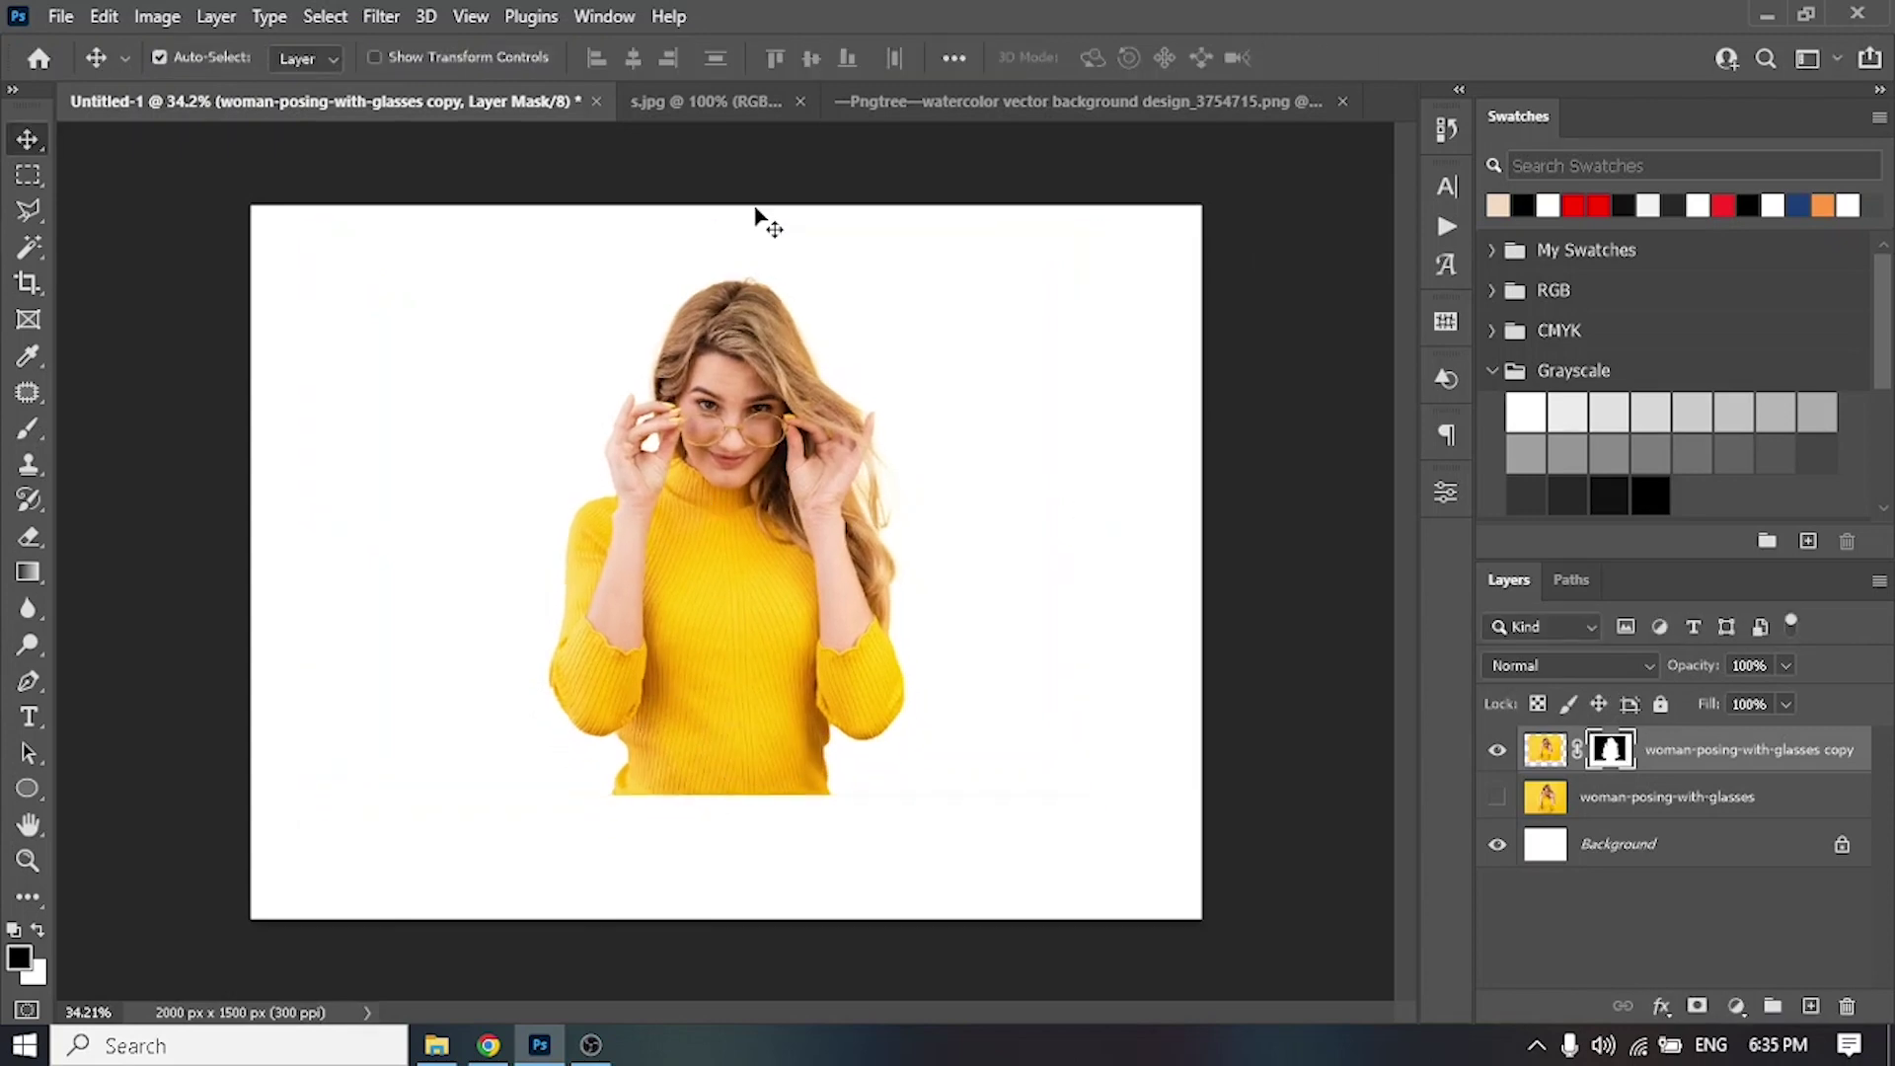
pyautogui.click(705, 101)
# Step: Unlock the s.jpg drip layer and mask out its white background
pyautogui.click(1841, 749)
pyautogui.press('w')
pyautogui.click(711, 803)
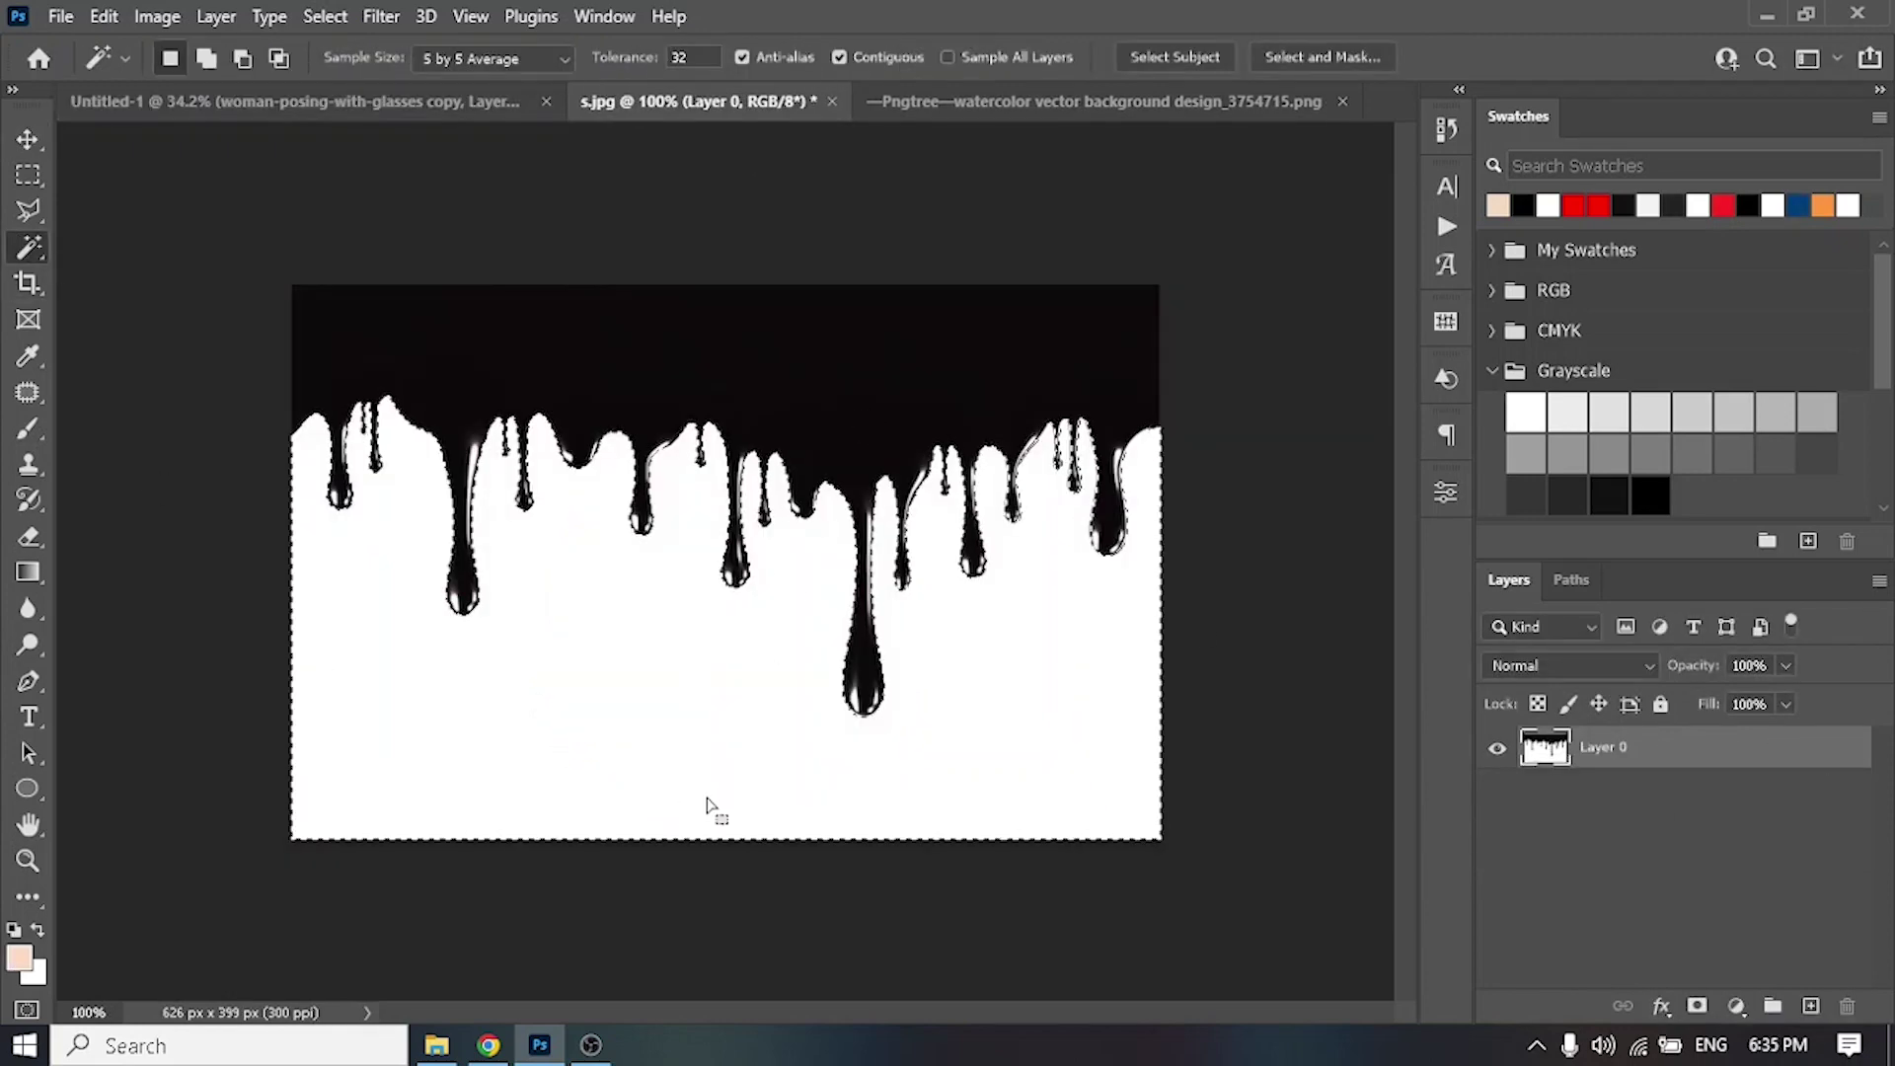
pyautogui.rightClick(914, 688)
pyautogui.press('Escape')
pyautogui.keyDown('alt'); pyautogui.click(1697, 1006); pyautogui.keyUp('alt')
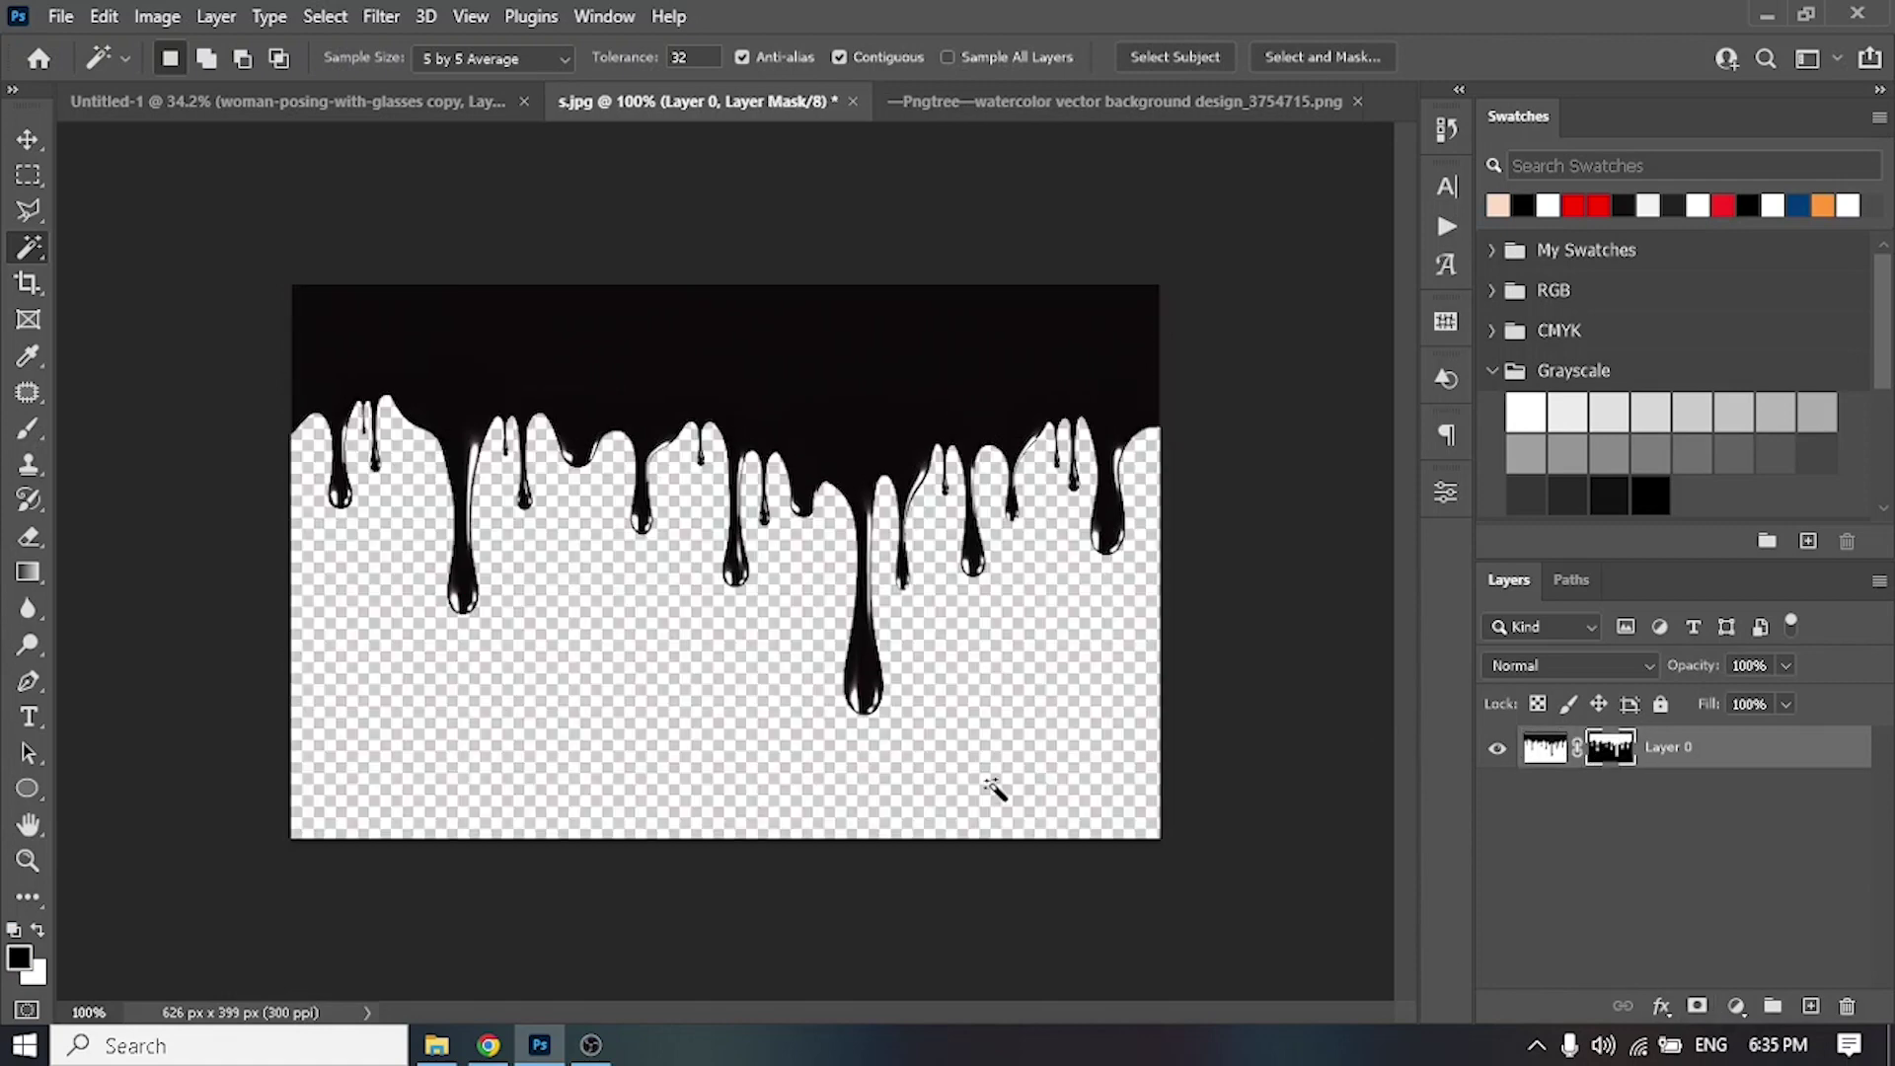
# Step: Drag the drips into Untitled-1, place them over the sweater, and set 70% opacity
pyautogui.press('v')
pyautogui.moveTo(994, 786)
pyautogui.mouseDown()
pyautogui.moveTo(772, 659)
pyautogui.moveTo(795, 697)
pyautogui.moveTo(753, 677)
pyautogui.mouseUp()
pyautogui.hotkey('ctrl', 't')
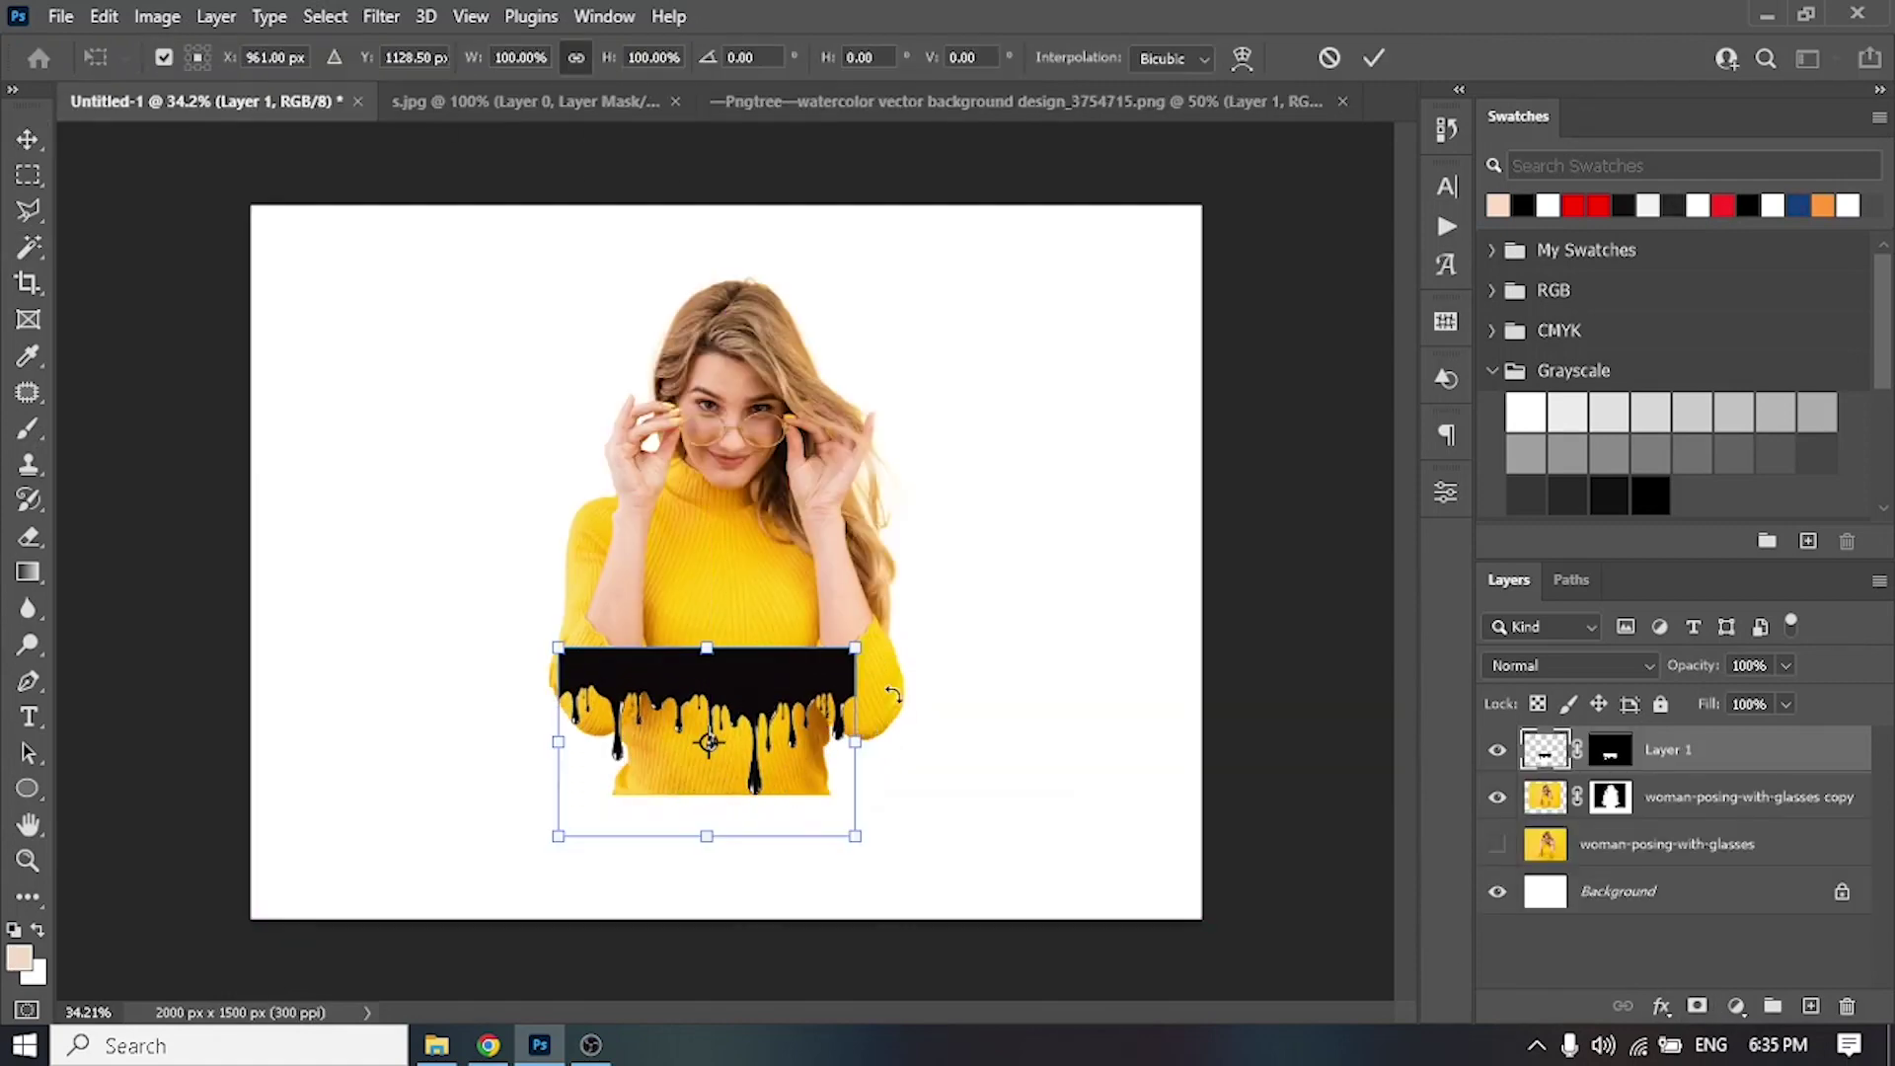
pyautogui.moveTo(858, 737); pyautogui.dragTo(898, 740)
pyautogui.moveTo(749, 670); pyautogui.dragTo(753, 660)
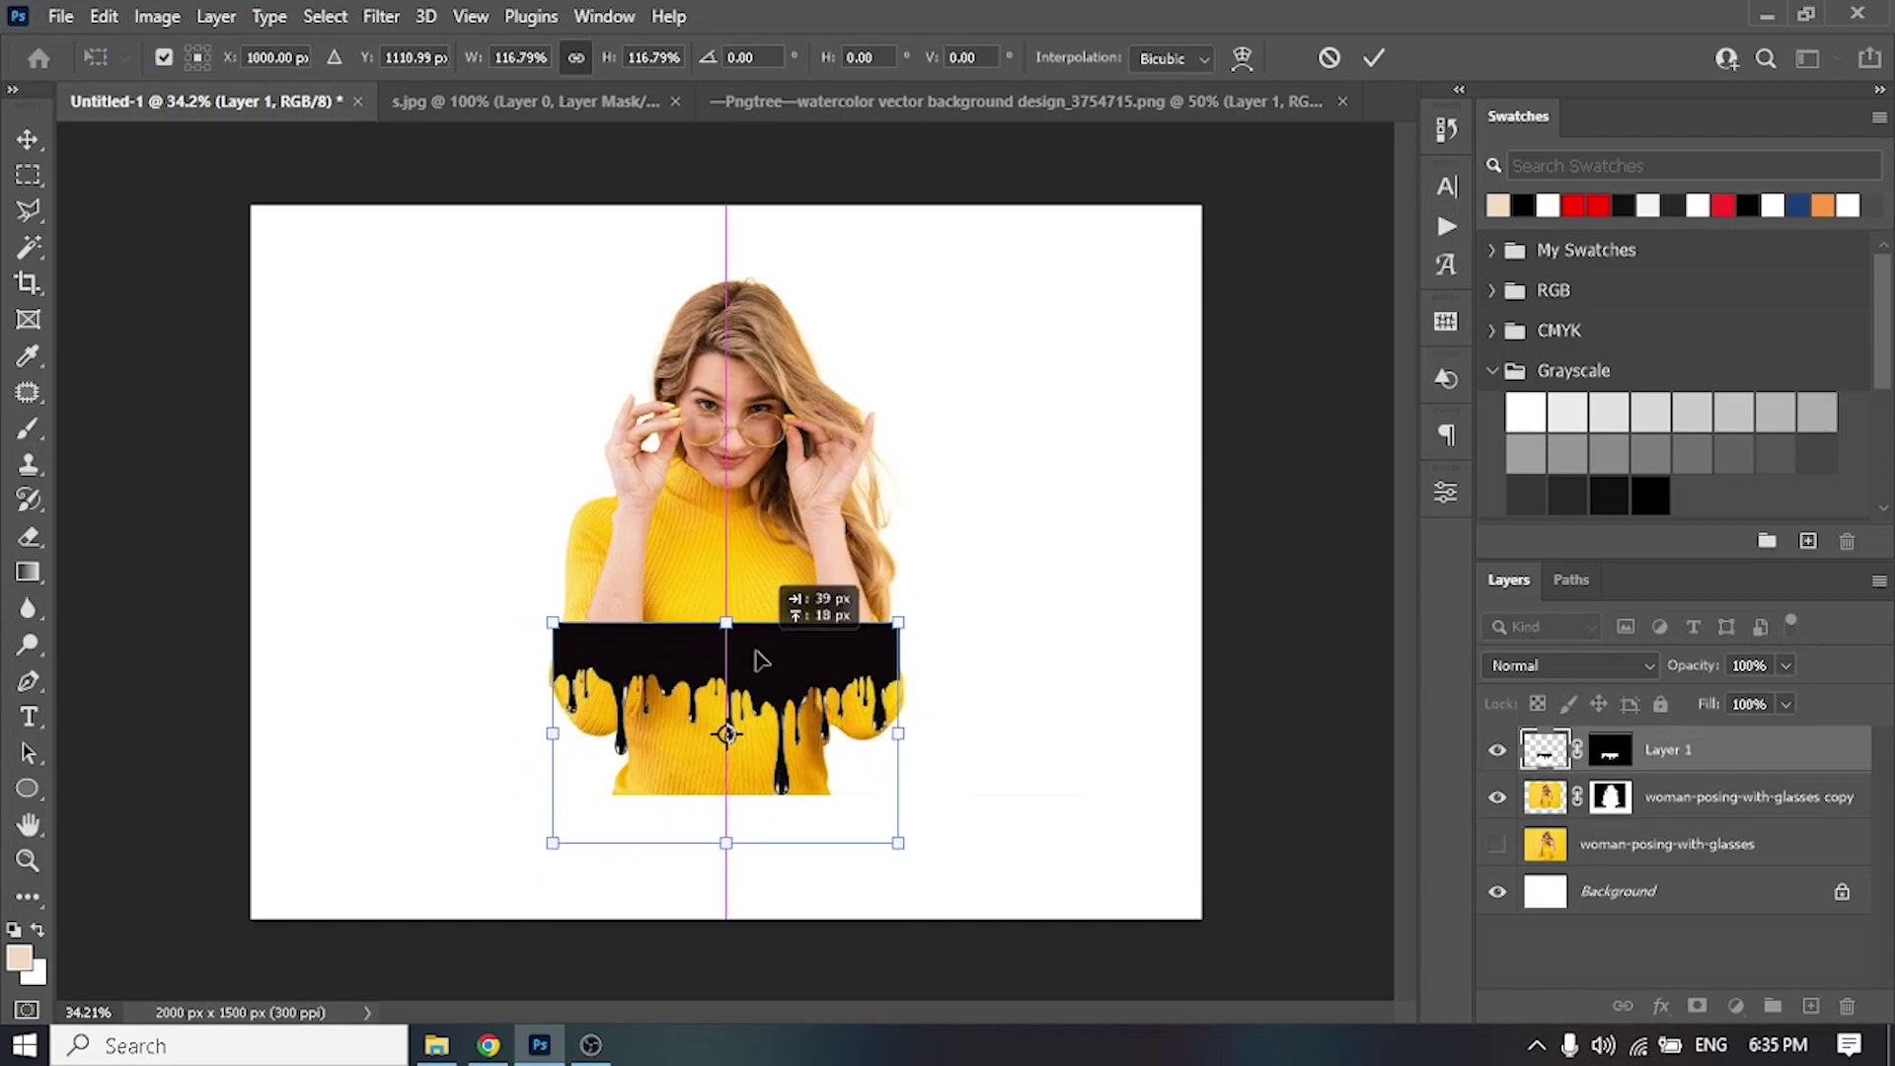
pyautogui.moveTo(1691, 666); pyautogui.dragTo(1656, 672)
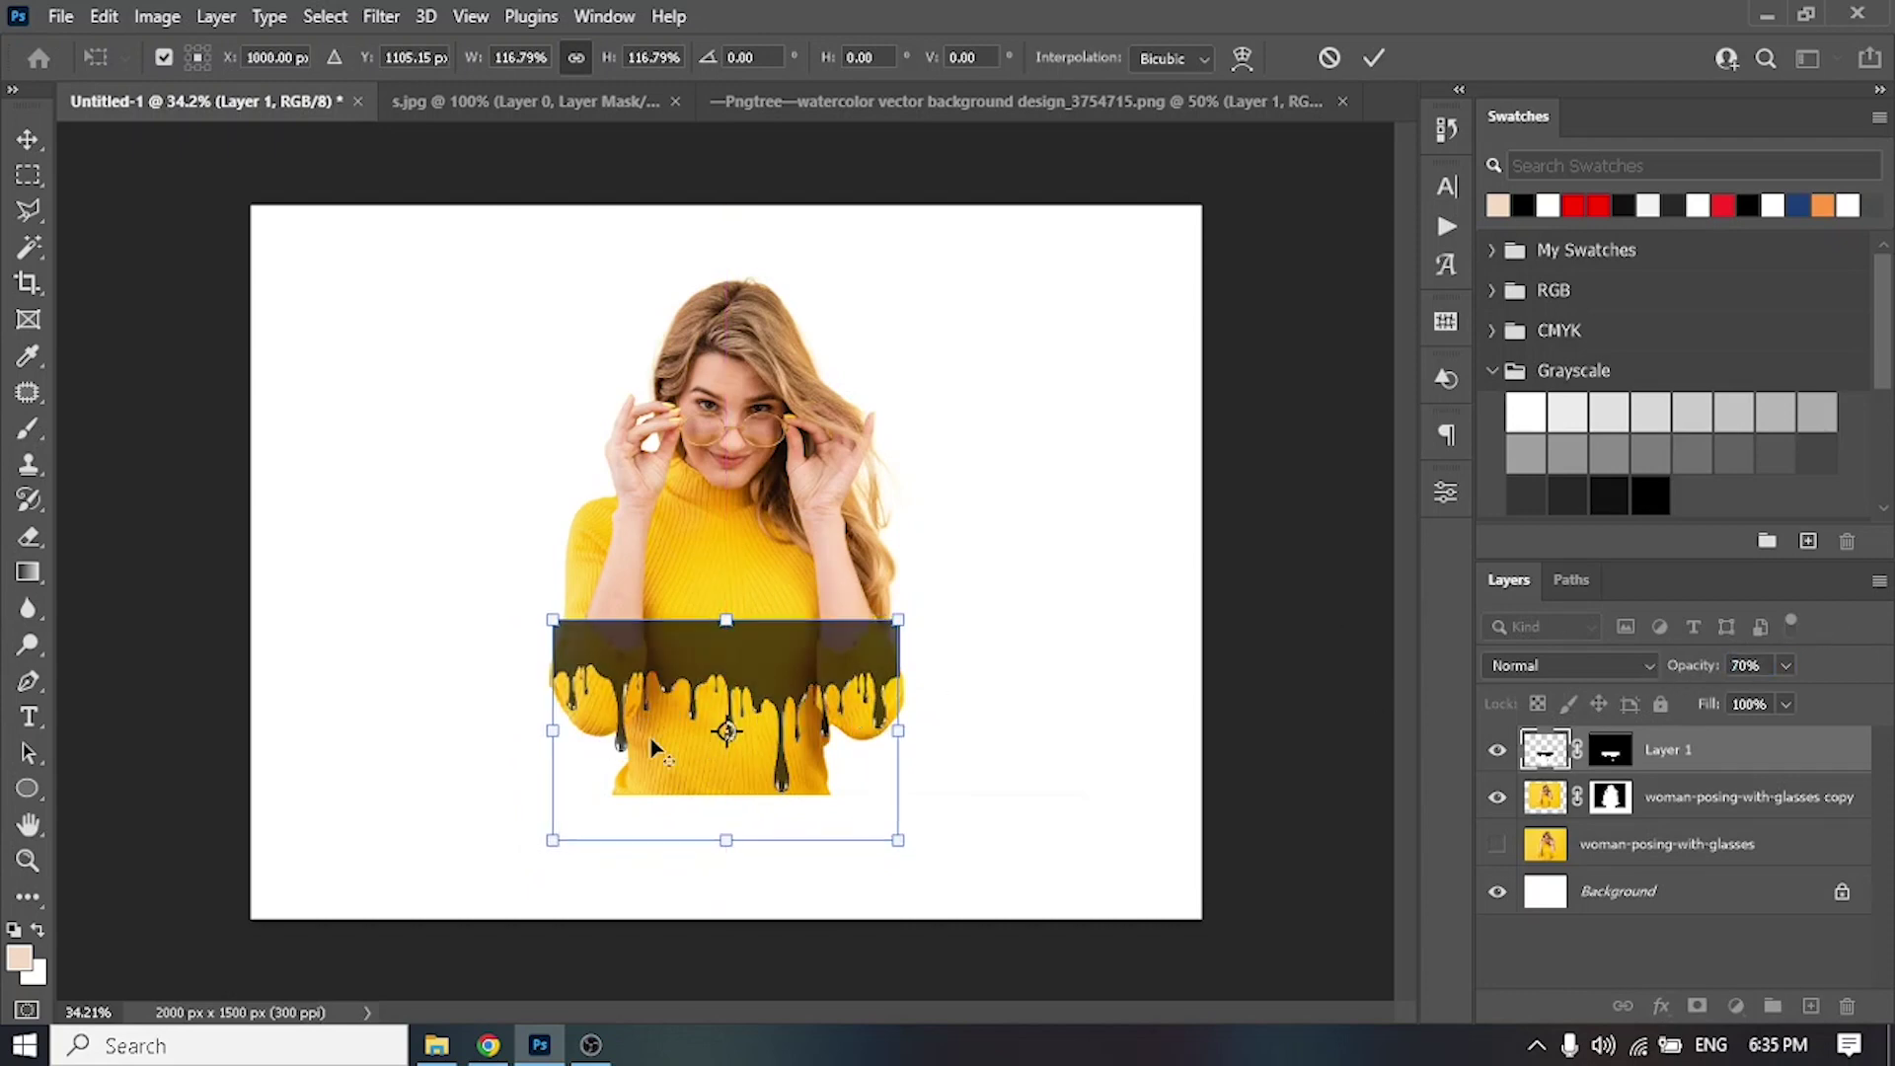
# Step: Fine-tune the drips to about 116% scale across the woman's chest and commit
pyautogui.scroll(2, 655, 740)
pyautogui.scroll(2, 740, 691)
pyautogui.moveTo(1017, 650); pyautogui.dragTo(1018, 643)
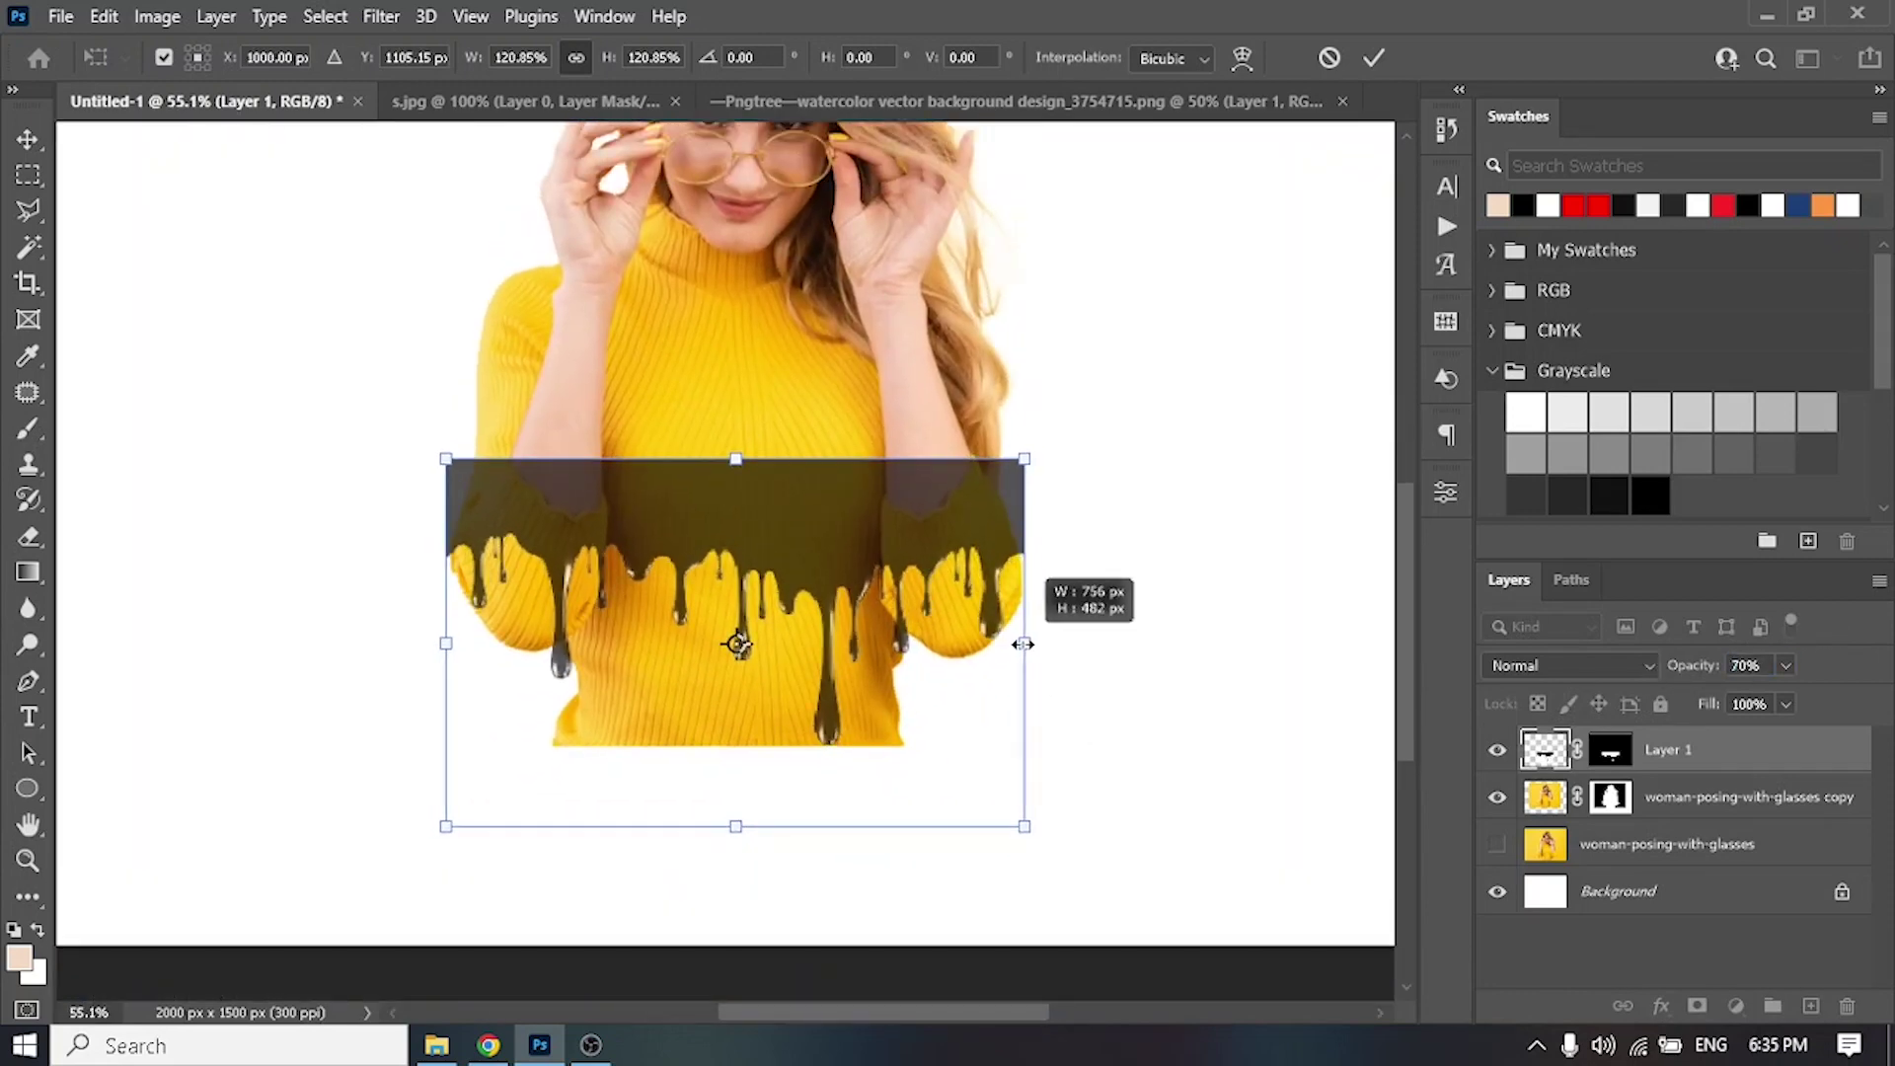
pyautogui.moveTo(651, 528); pyautogui.dragTo(651, 487)
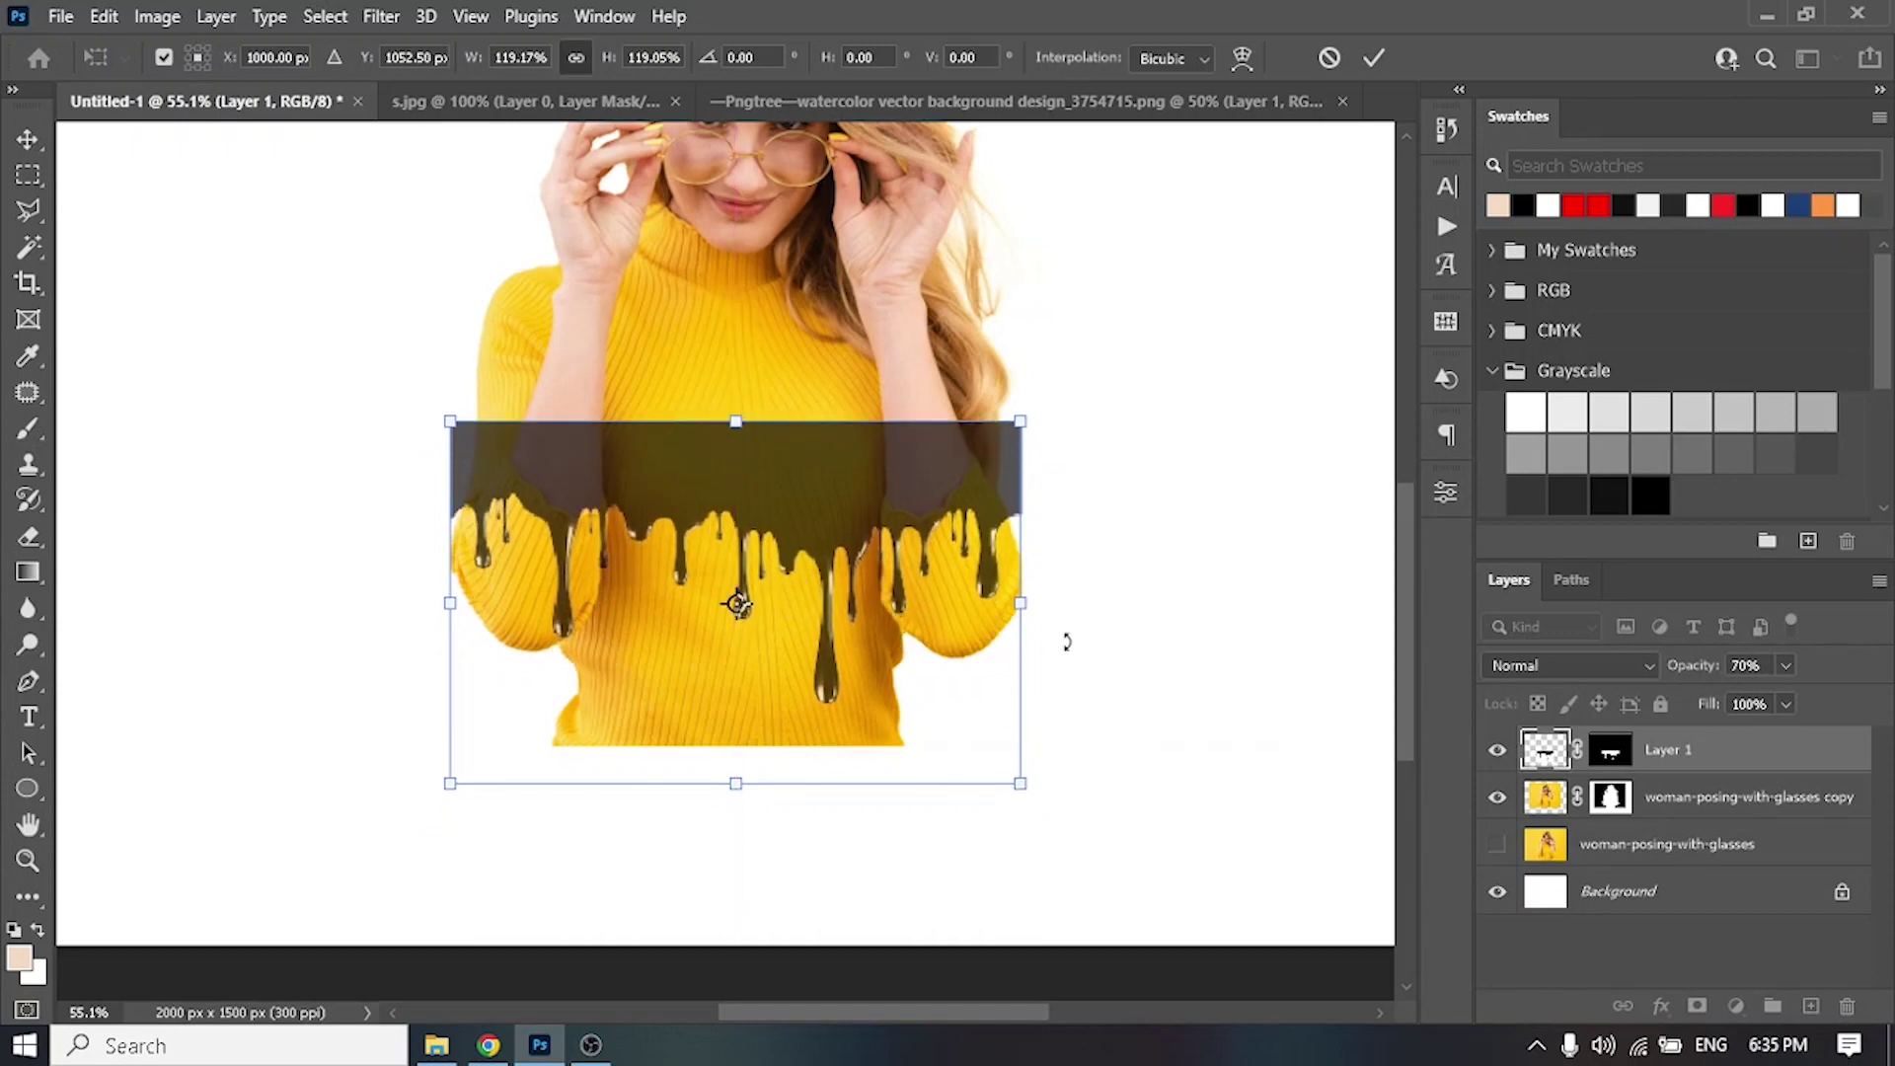
pyautogui.moveTo(1027, 600); pyautogui.dragTo(1014, 602)
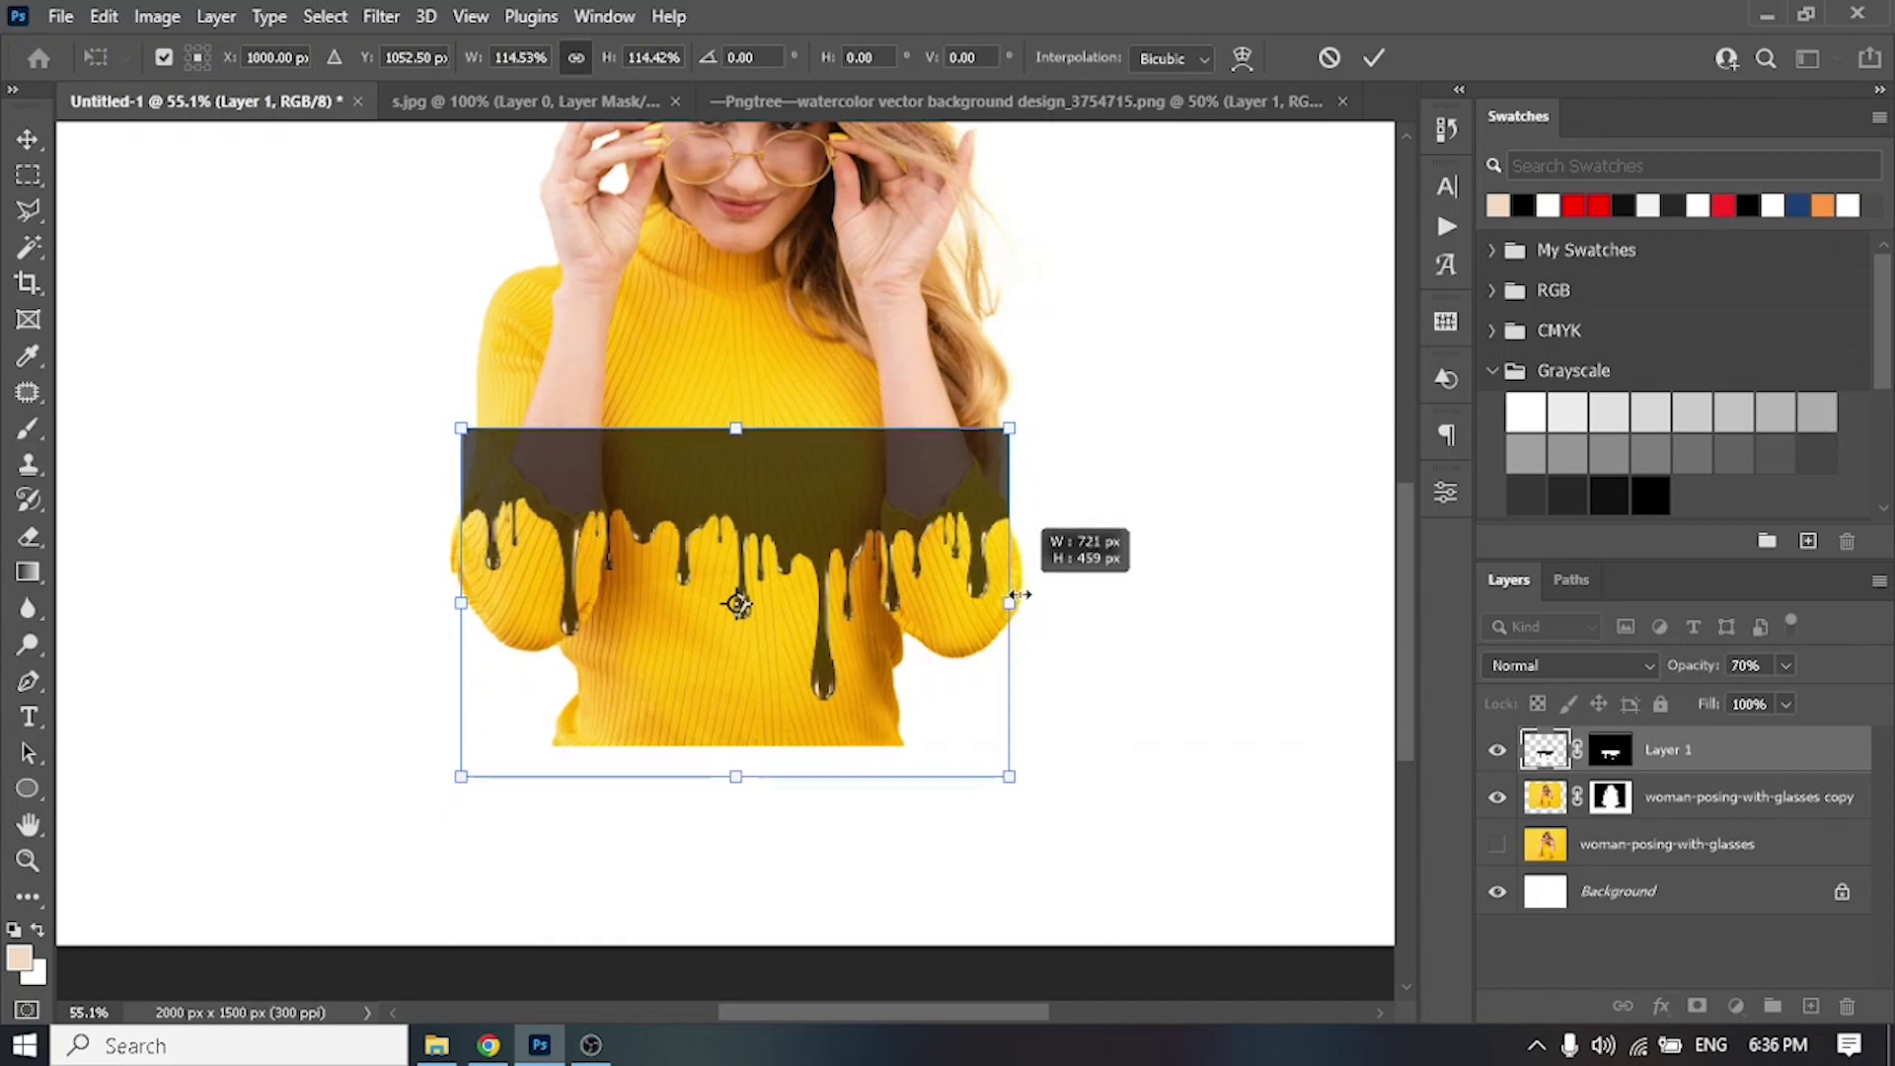
pyautogui.moveTo(847, 491); pyautogui.dragTo(847, 507)
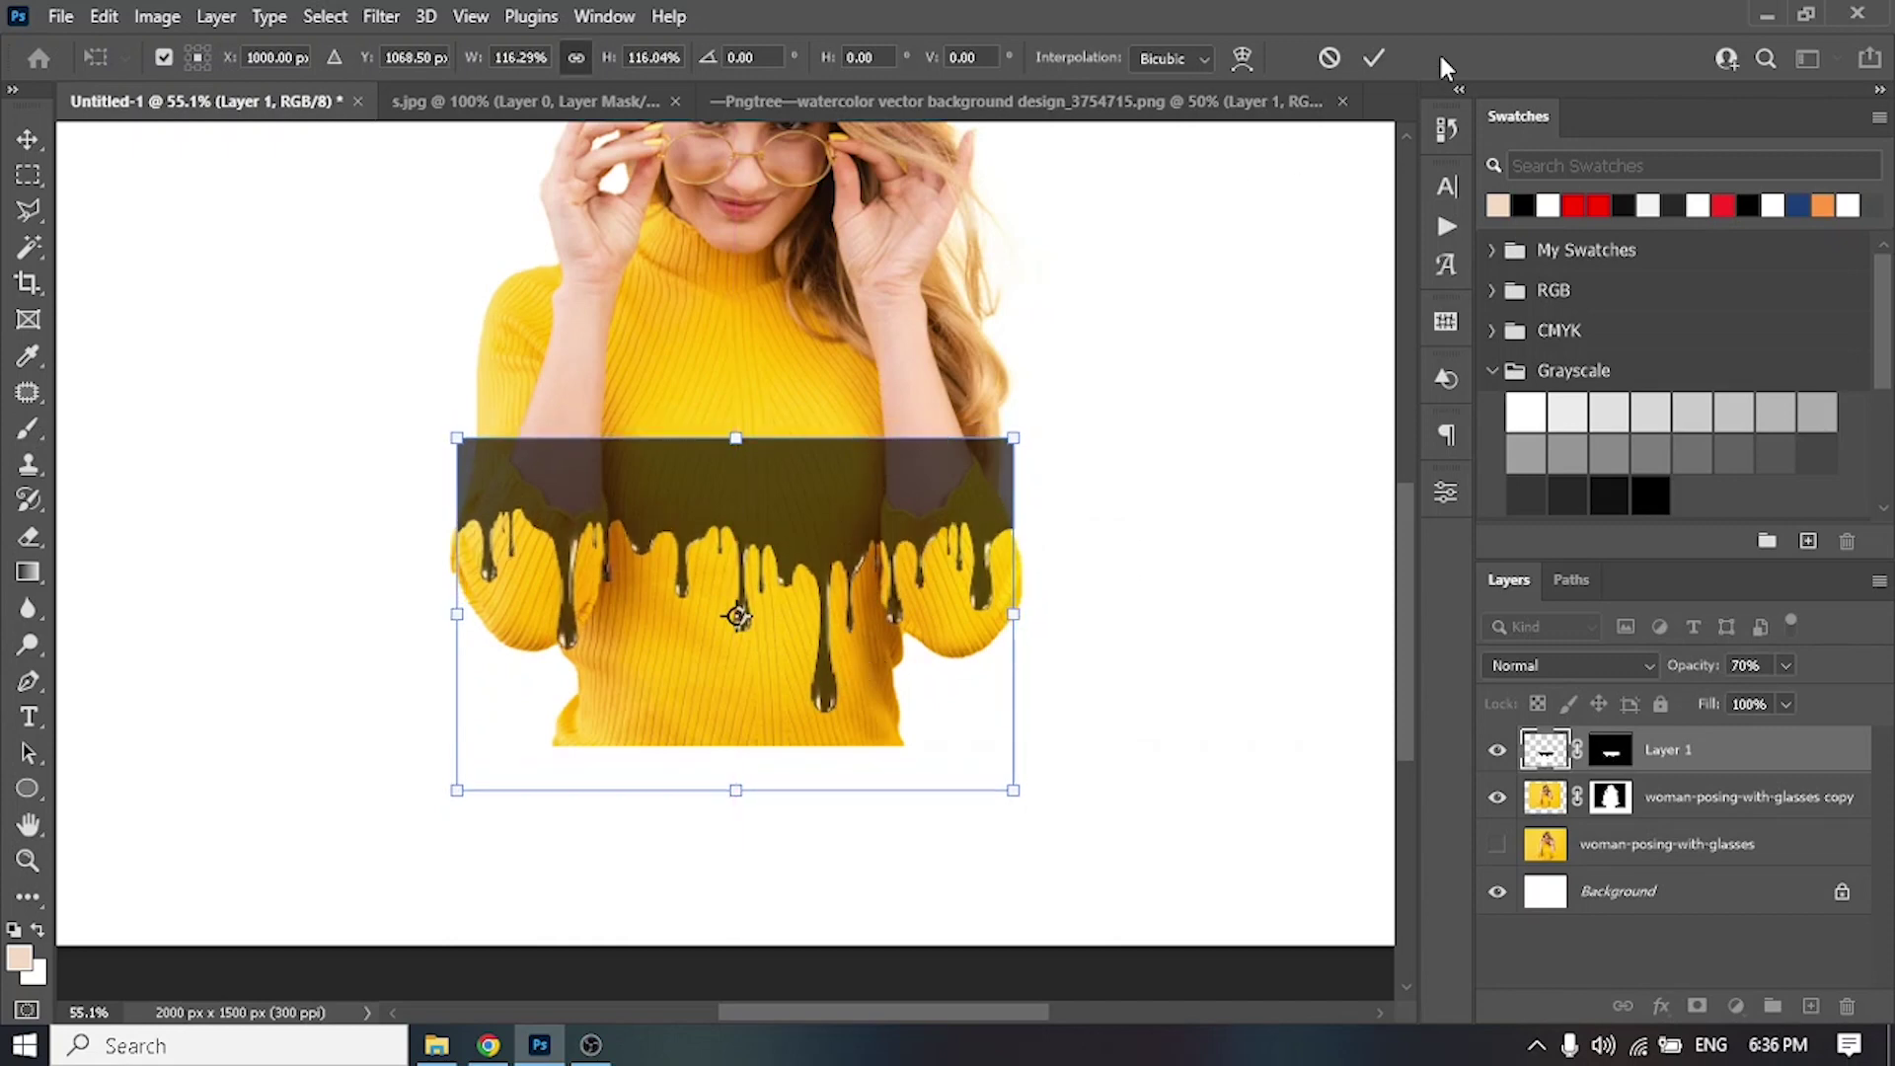
pyautogui.press('Return')
# Step: Fill the drip shape black, load it as a selection, and invert it
pyautogui.press('0')
pyautogui.keyDown('ctrl'); pyautogui.click(1545, 750); pyautogui.keyUp('ctrl')
pyautogui.click(1611, 797)
pyautogui.press('m')
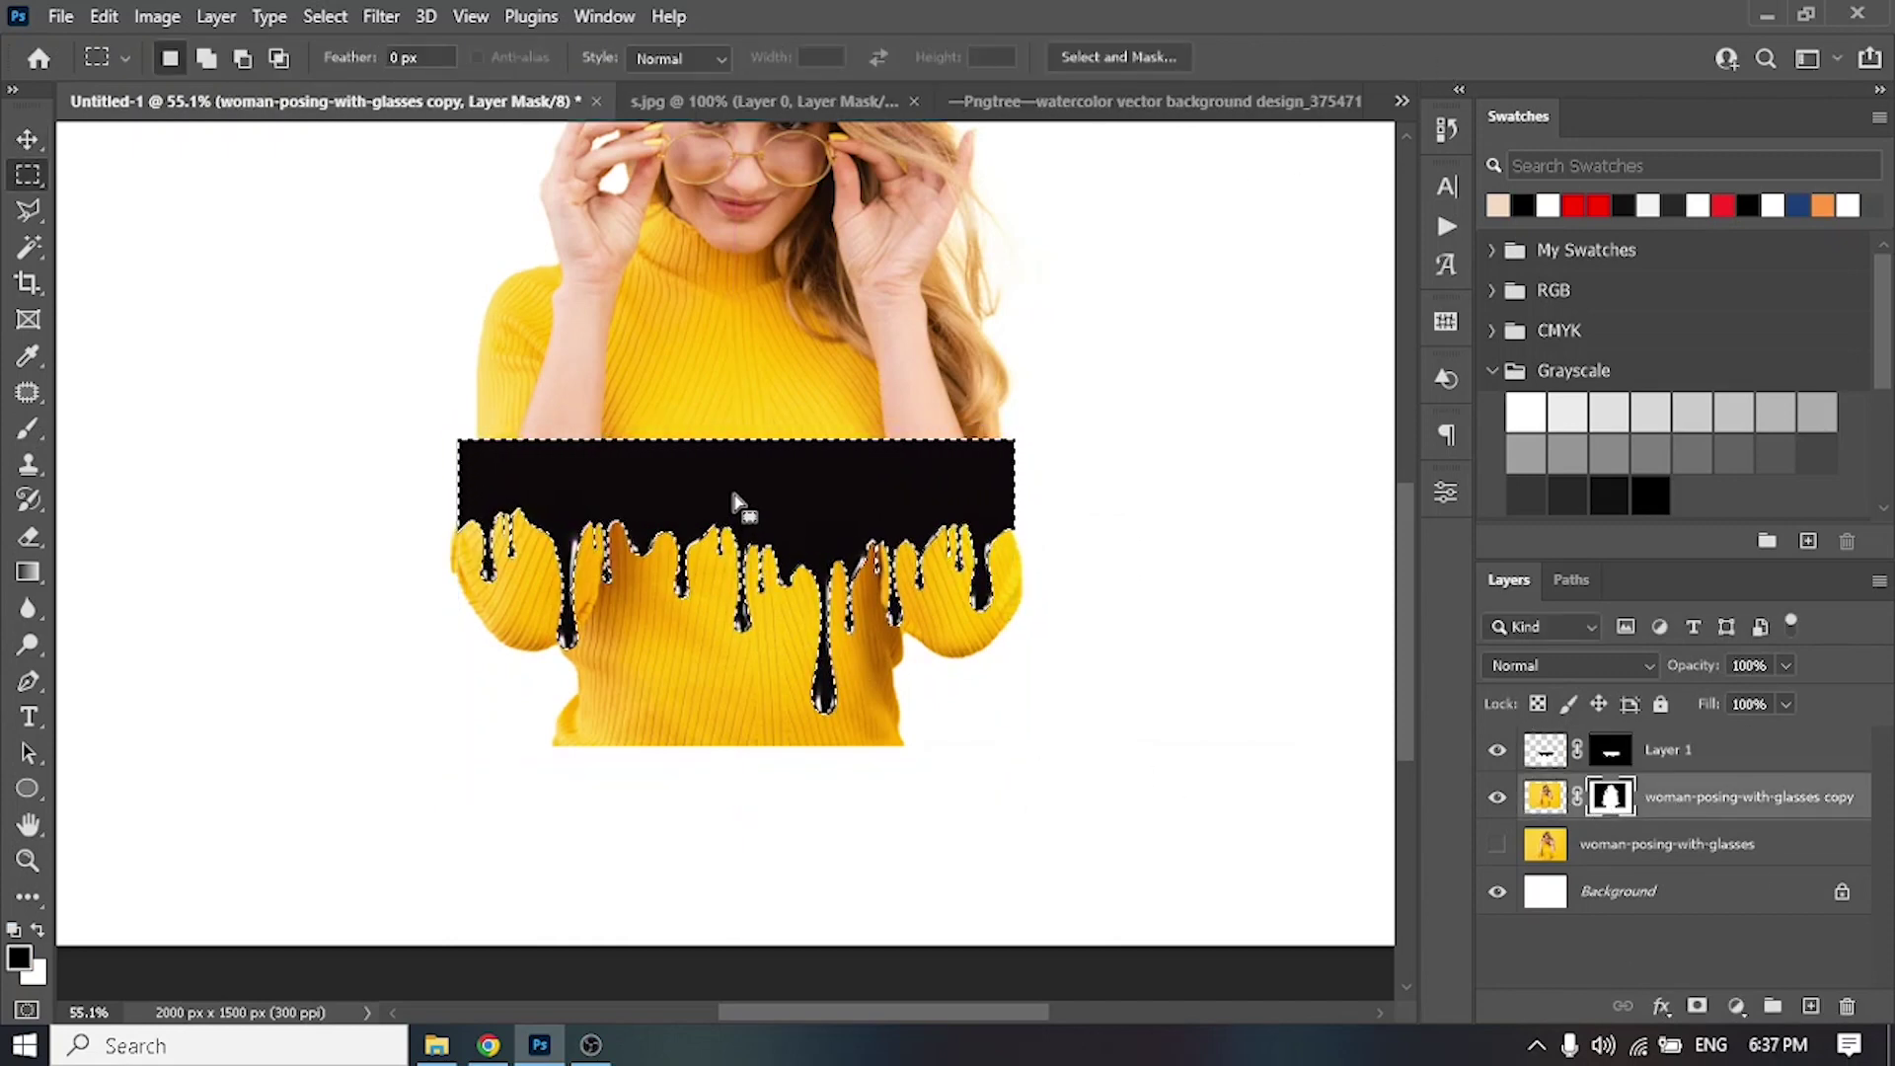
pyautogui.rightClick(735, 504)
pyautogui.click(789, 533)
# Step: Paint out the sweater below the drips on the woman copy's mask with a hard black brush
pyautogui.press('b')
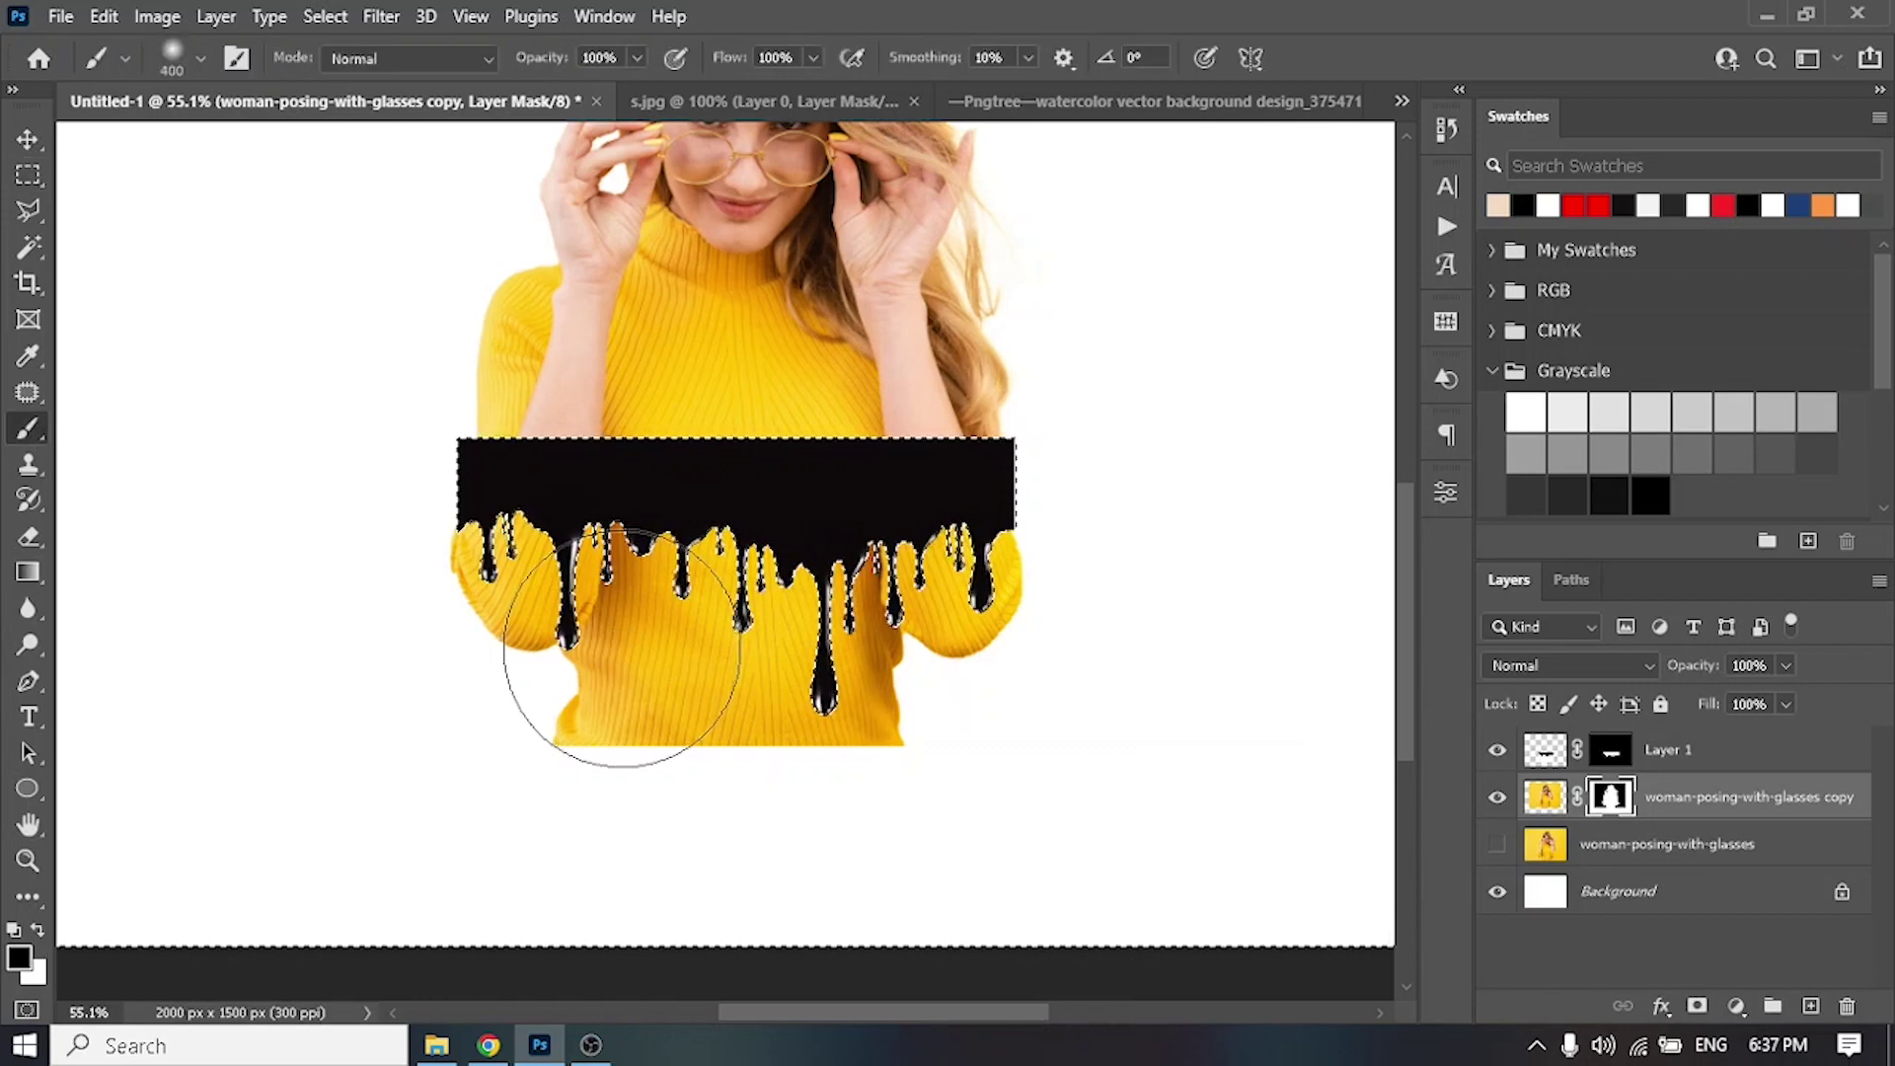
pyautogui.rightClick(622, 649)
pyautogui.click(825, 694)
pyautogui.scroll(3, 592, 553)
pyautogui.click(484, 579)
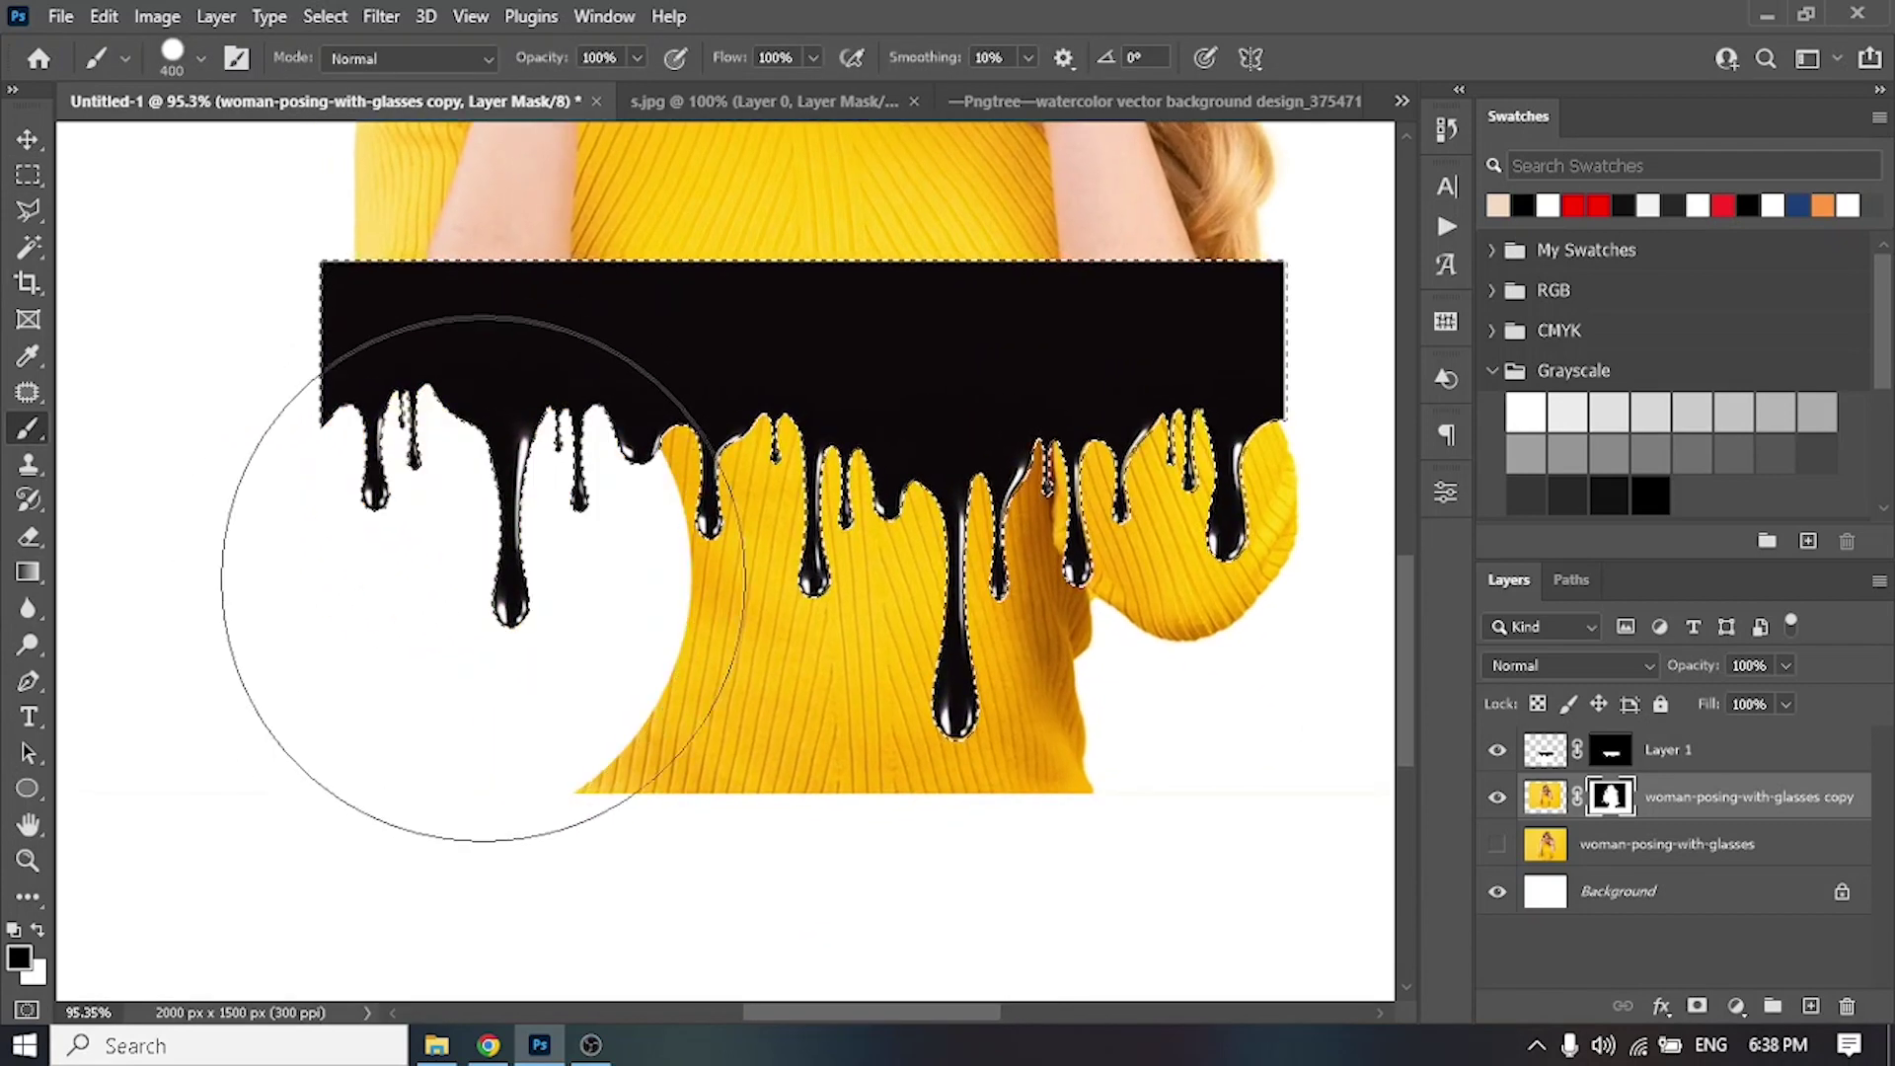
pyautogui.moveTo(484, 580); pyautogui.dragTo(1003, 720)
pyautogui.scroll(-2, 999, 632)
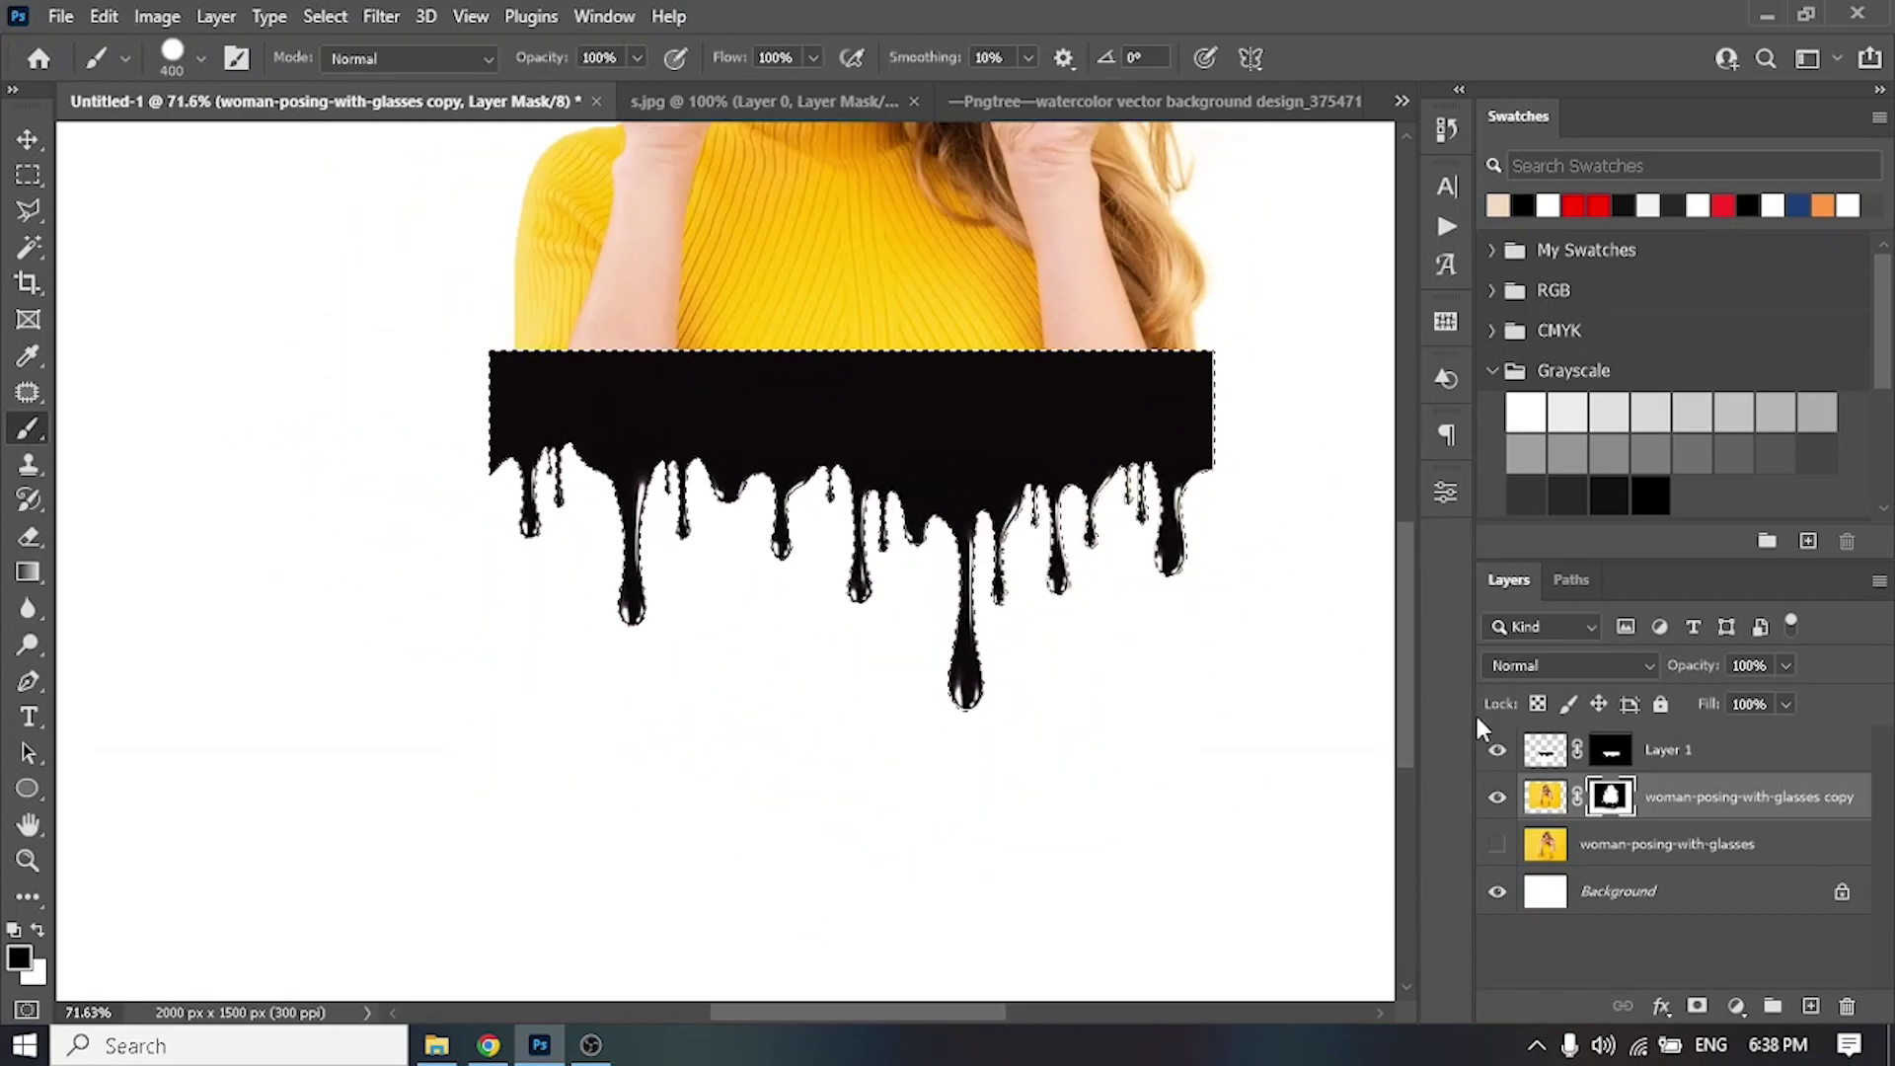
pyautogui.click(1497, 750)
pyautogui.scroll(-3, 997, 736)
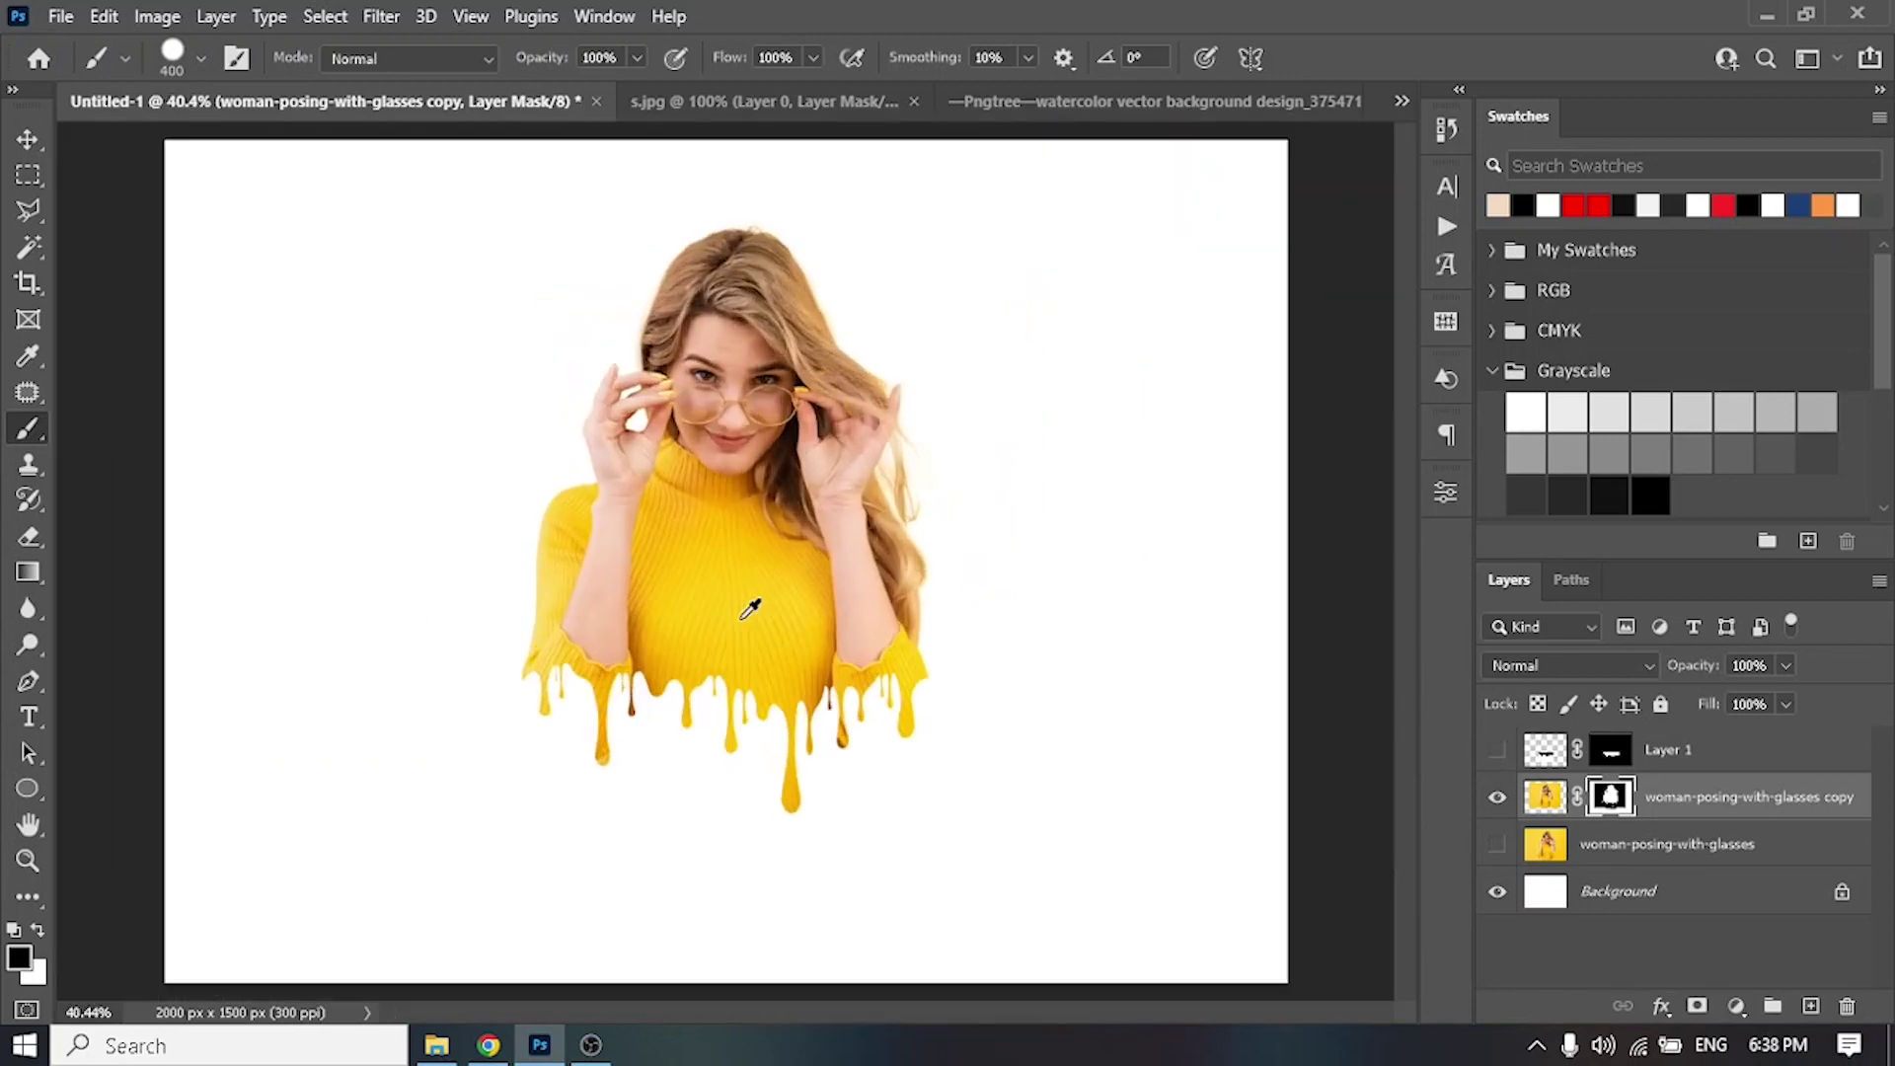
# Step: Set the drip layer, Layer 1, to Screen blending and inspect the result
pyautogui.press('v')
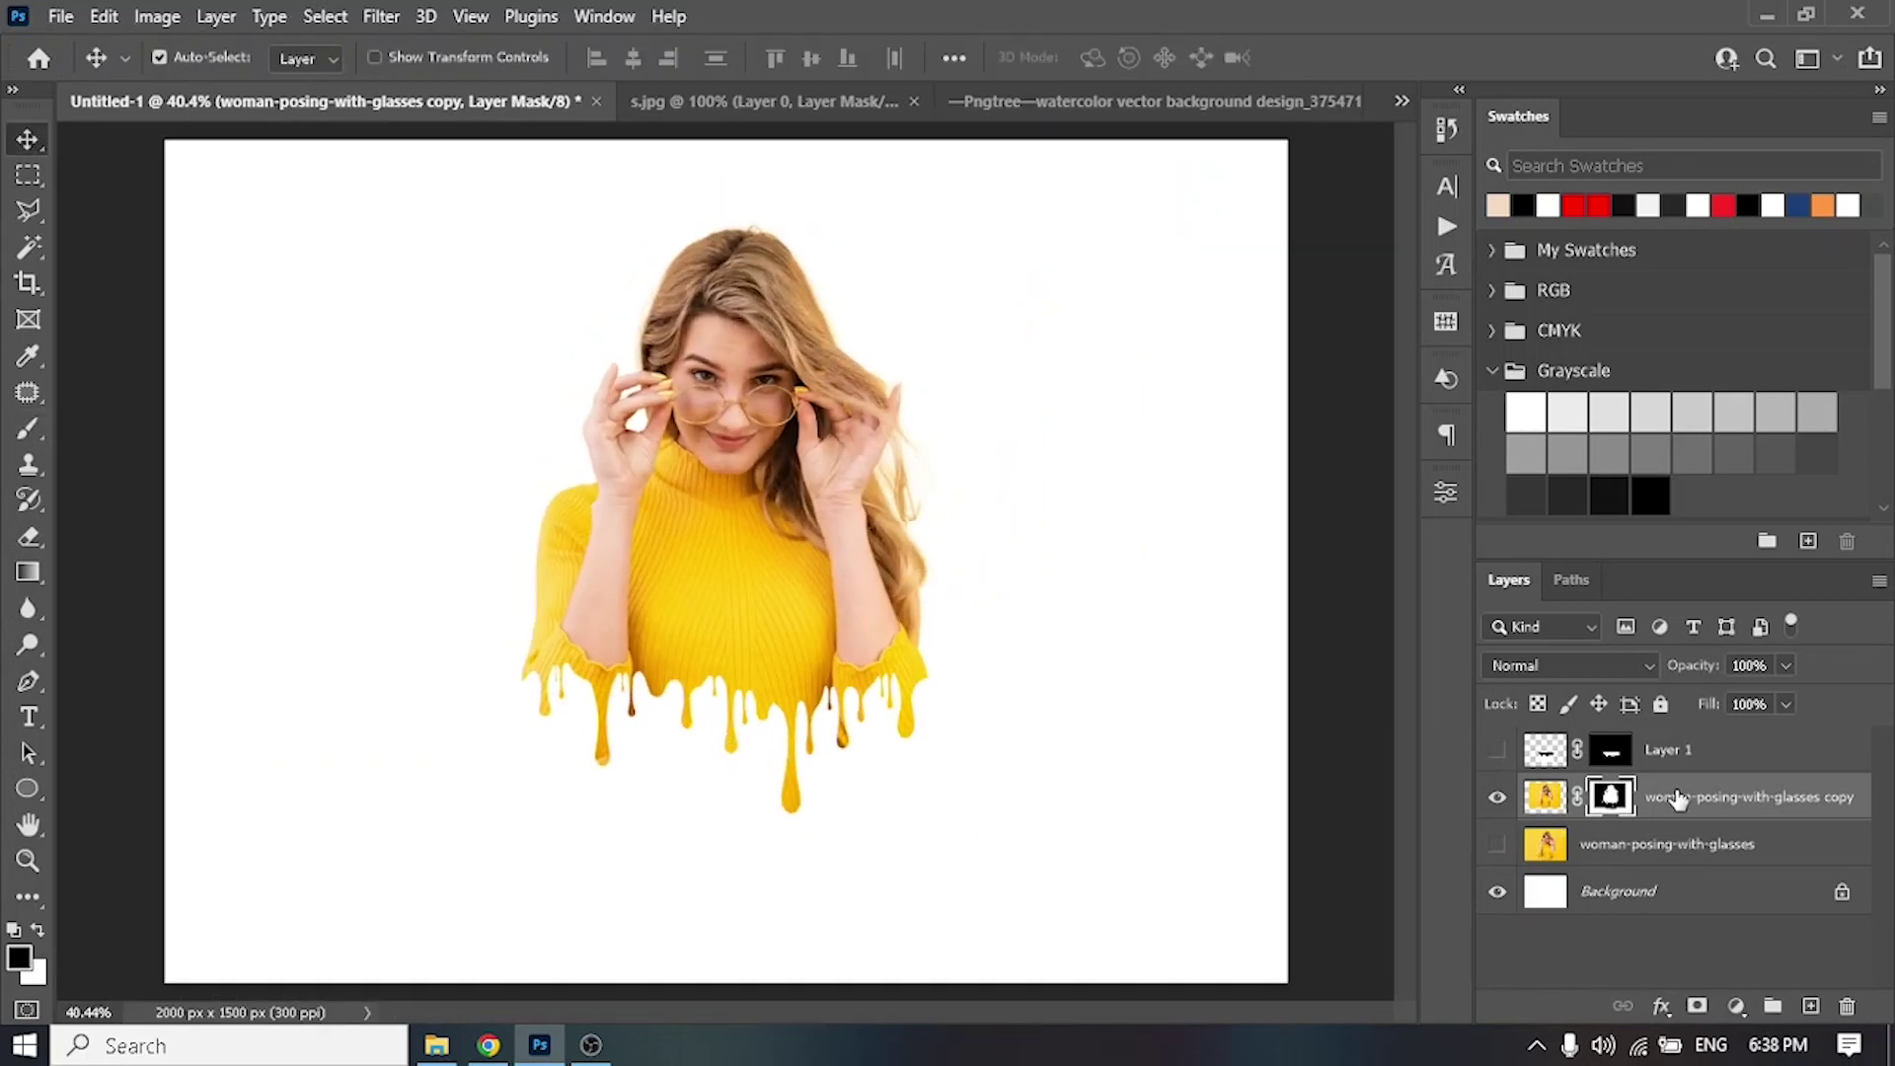
pyautogui.click(1497, 750)
pyautogui.click(1668, 751)
pyautogui.click(1569, 665)
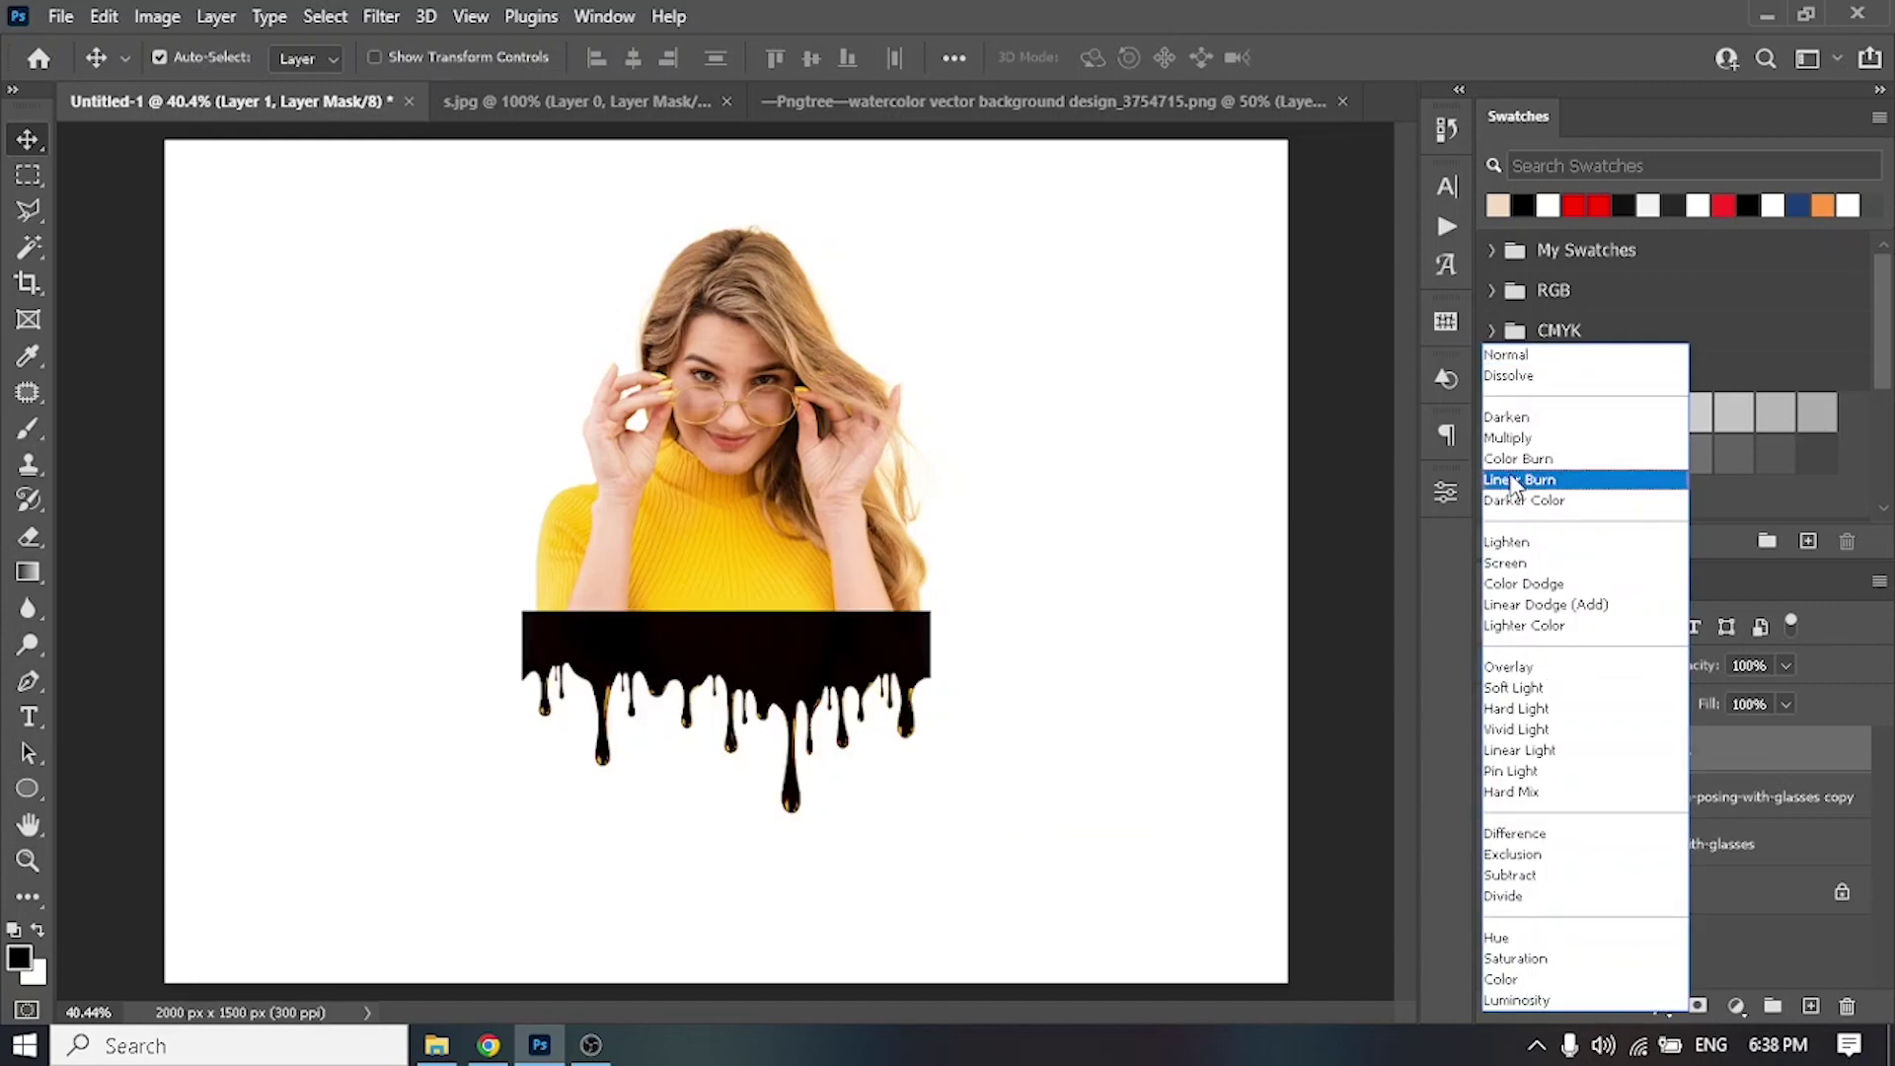
pyautogui.click(1512, 566)
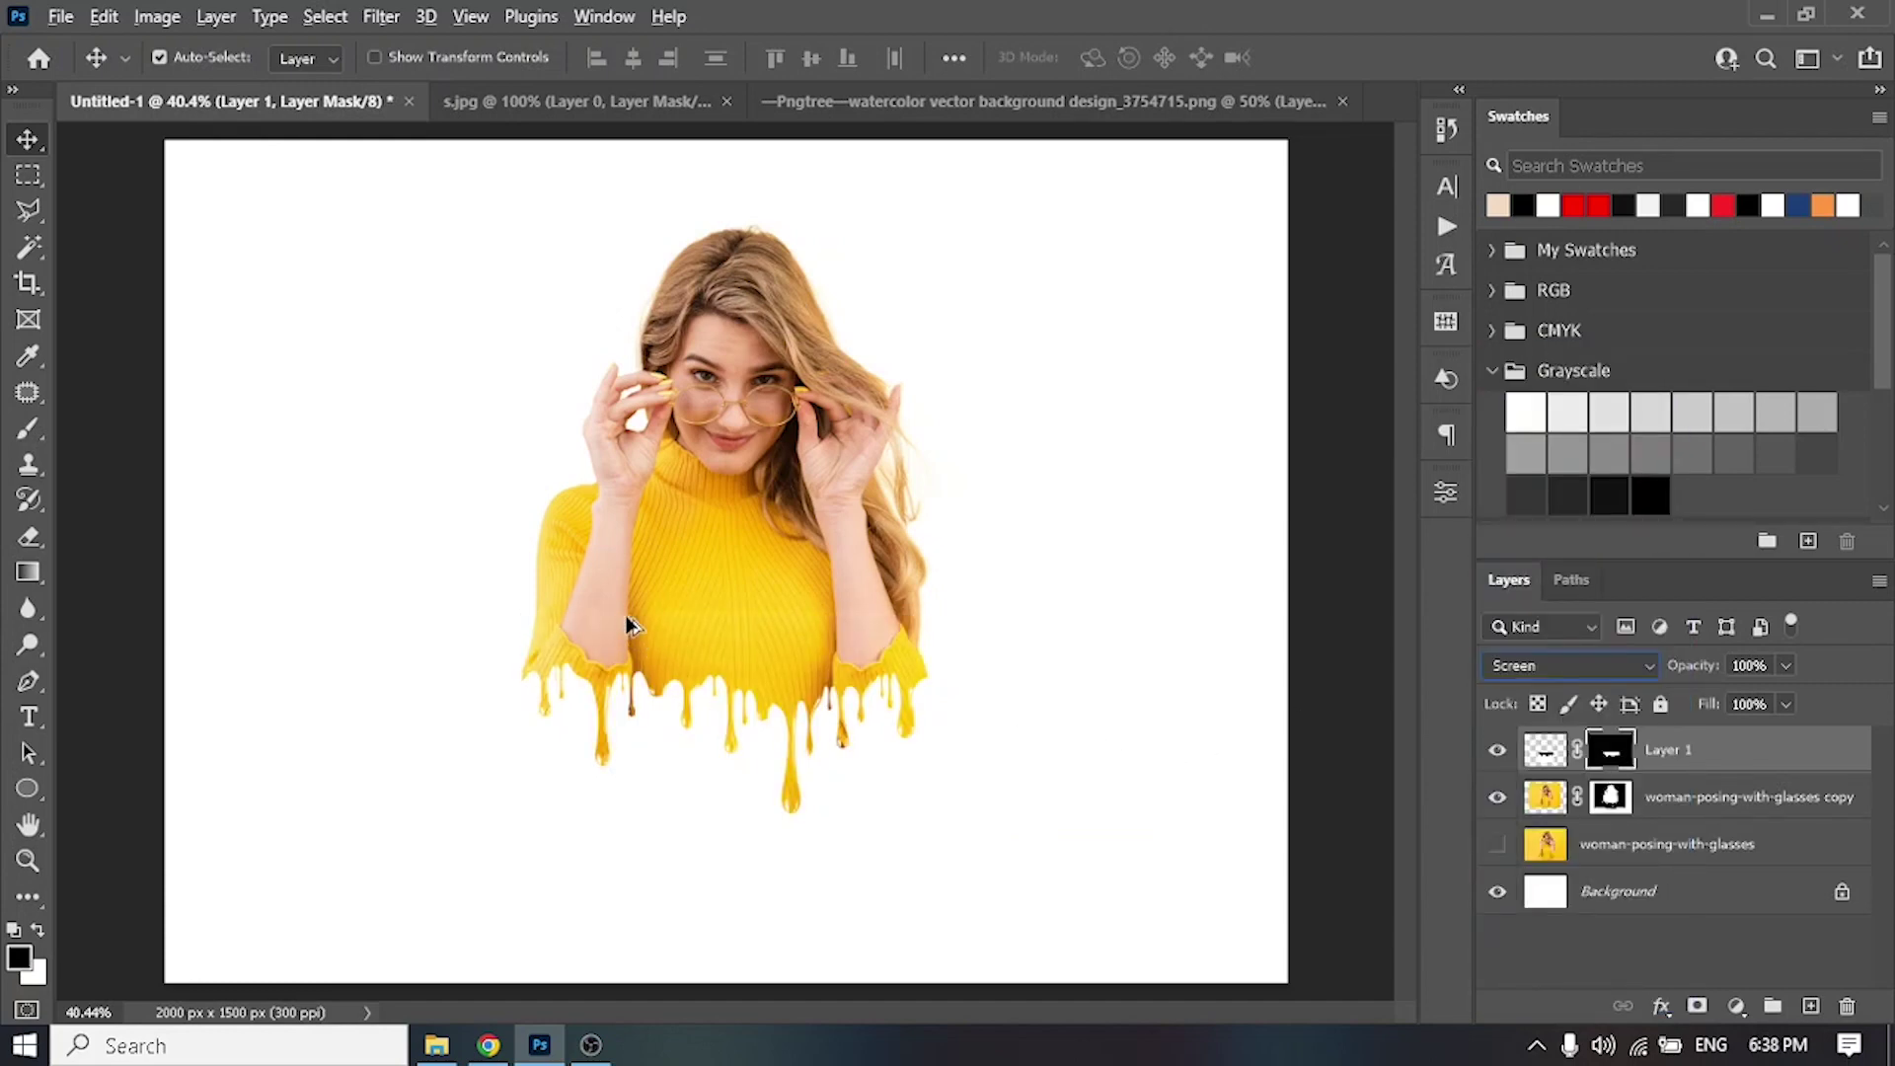
pyautogui.hotkey('ctrl', '2')
pyautogui.scroll(5, 677, 677)
pyautogui.moveTo(698, 622)
pyautogui.mouseDown()
pyautogui.moveTo(732, 500)
pyautogui.moveTo(677, 553)
pyautogui.mouseUp()
pyautogui.hotkey('ctrl', '0')
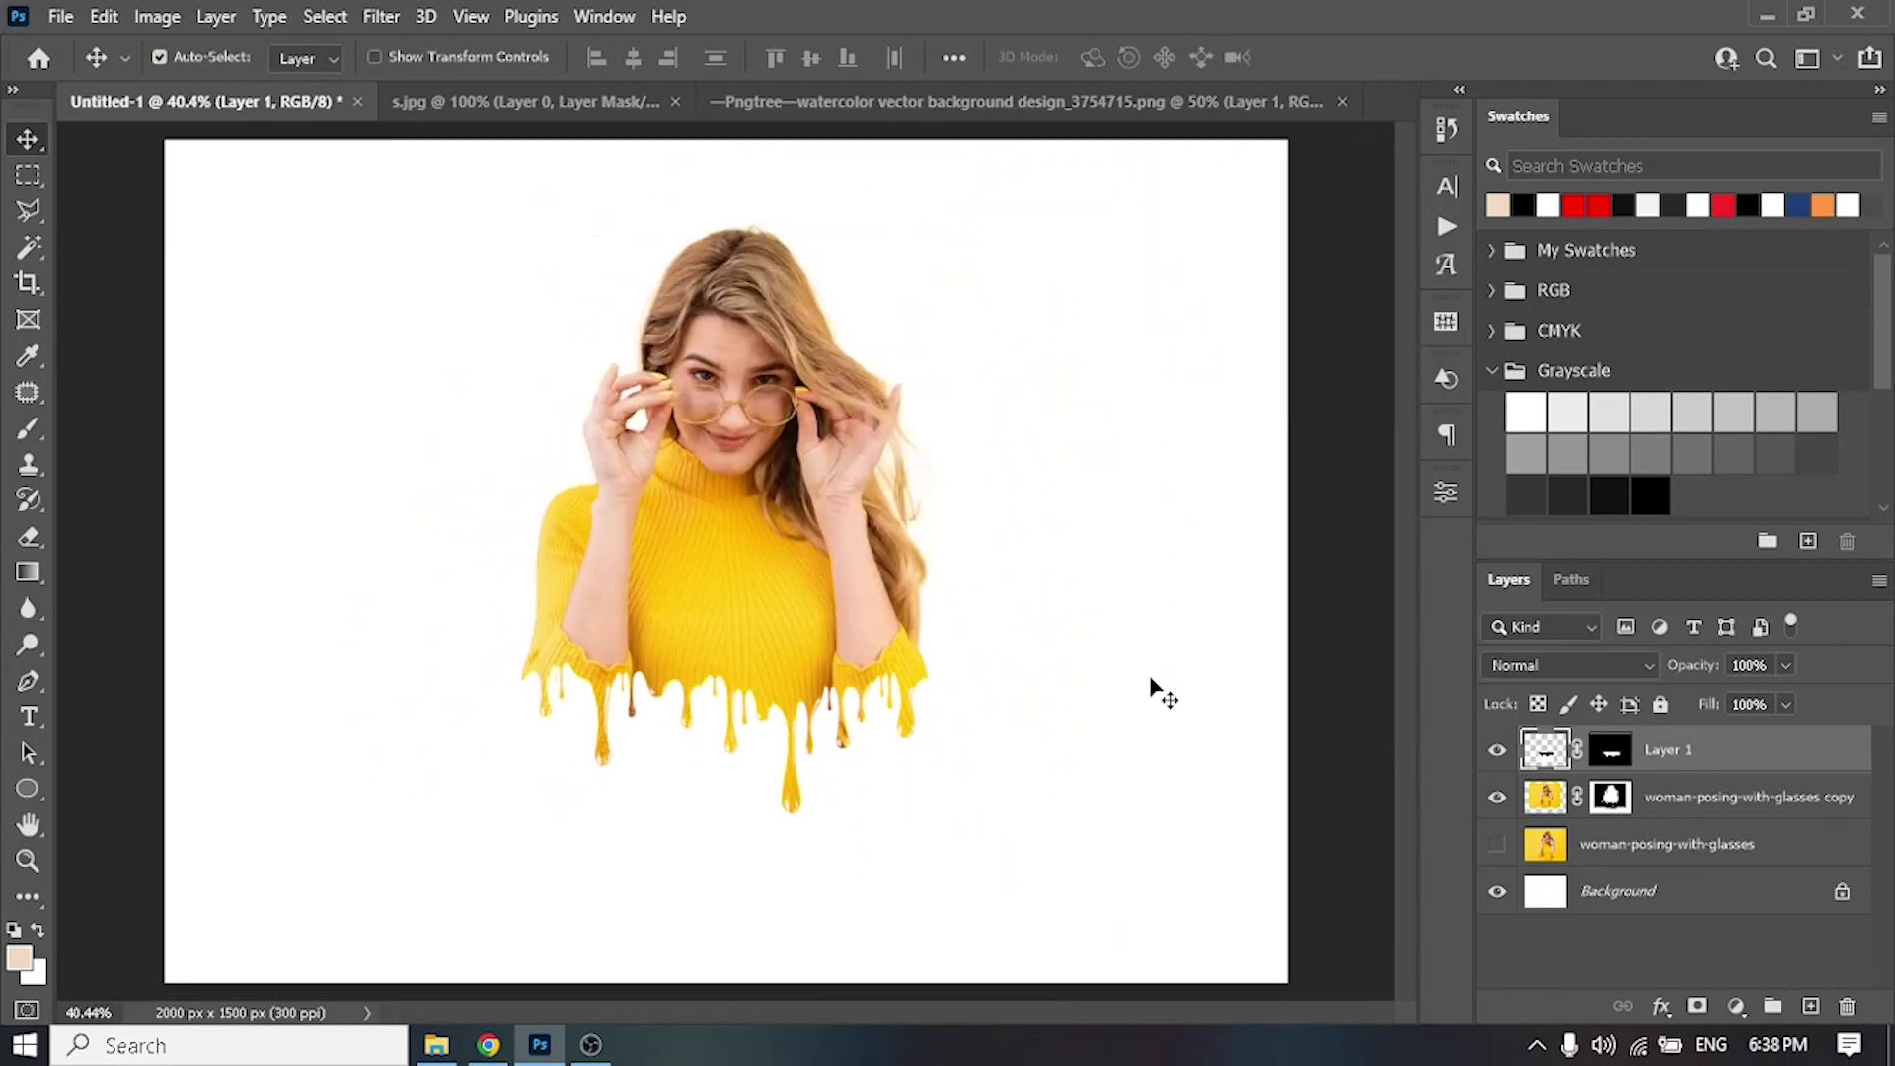
pyautogui.click(1720, 972)
pyautogui.press('i')
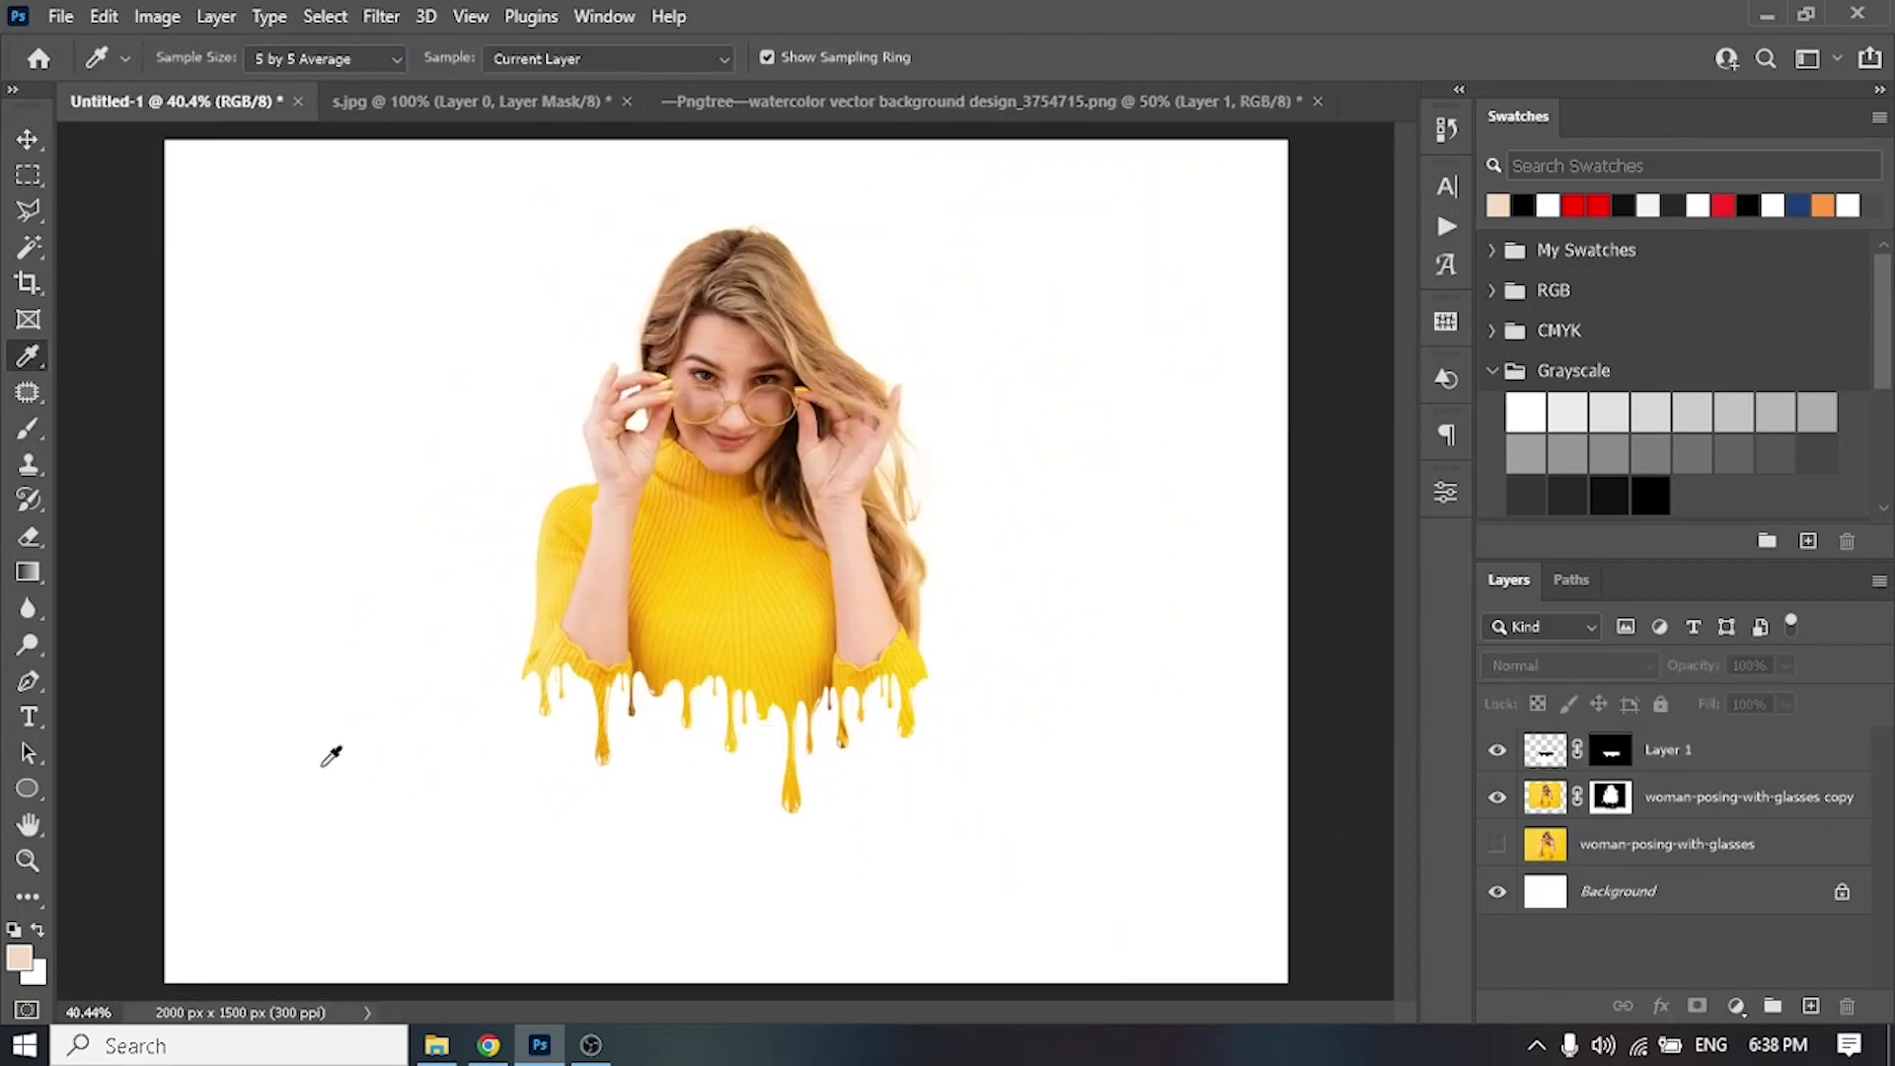
# Step: Sample the sweater's yellow and add a Gradient fill layer above the original photo
pyautogui.click(1572, 795)
pyautogui.click(771, 574)
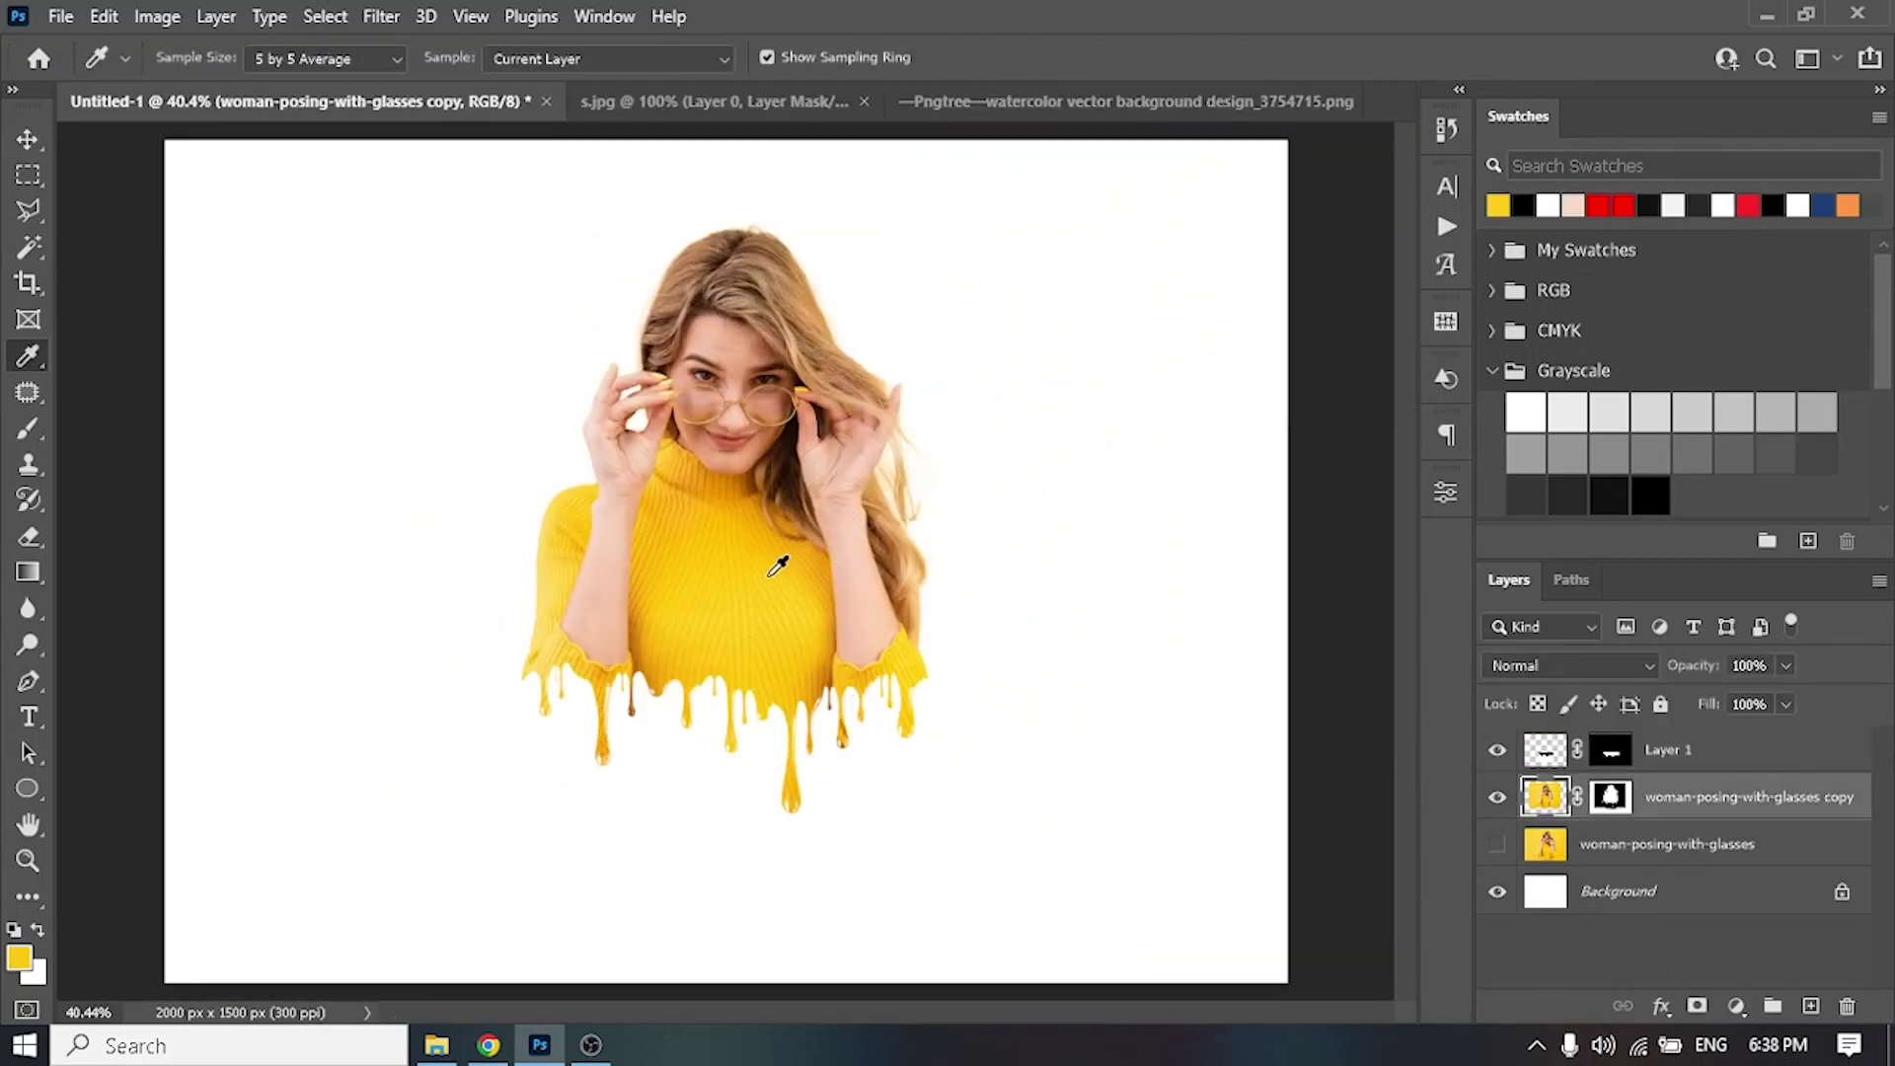
pyautogui.click(1668, 844)
pyautogui.click(1737, 1006)
pyautogui.click(1688, 526)
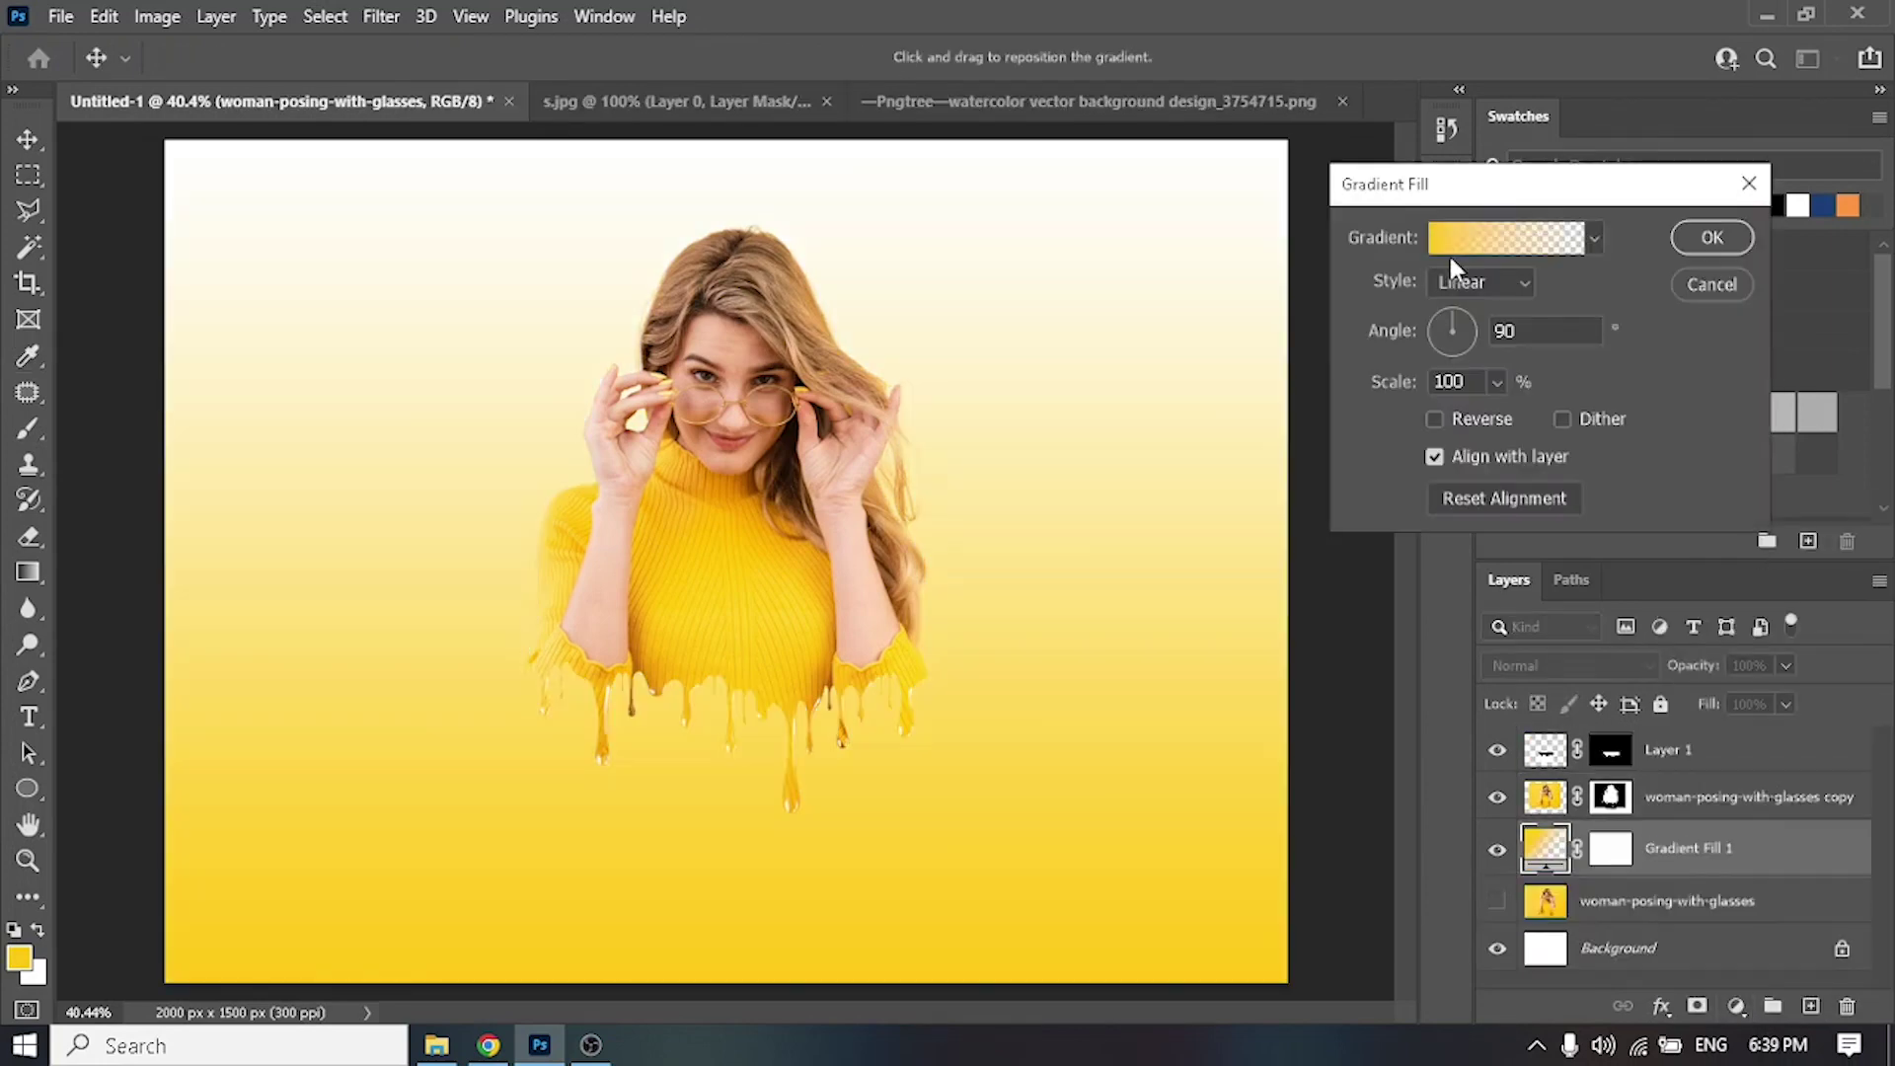
# Step: Start from the Black, White preset and set one gradient stop to the sweater yellow
pyautogui.click(1481, 245)
pyautogui.click(1311, 308)
pyautogui.click(1413, 347)
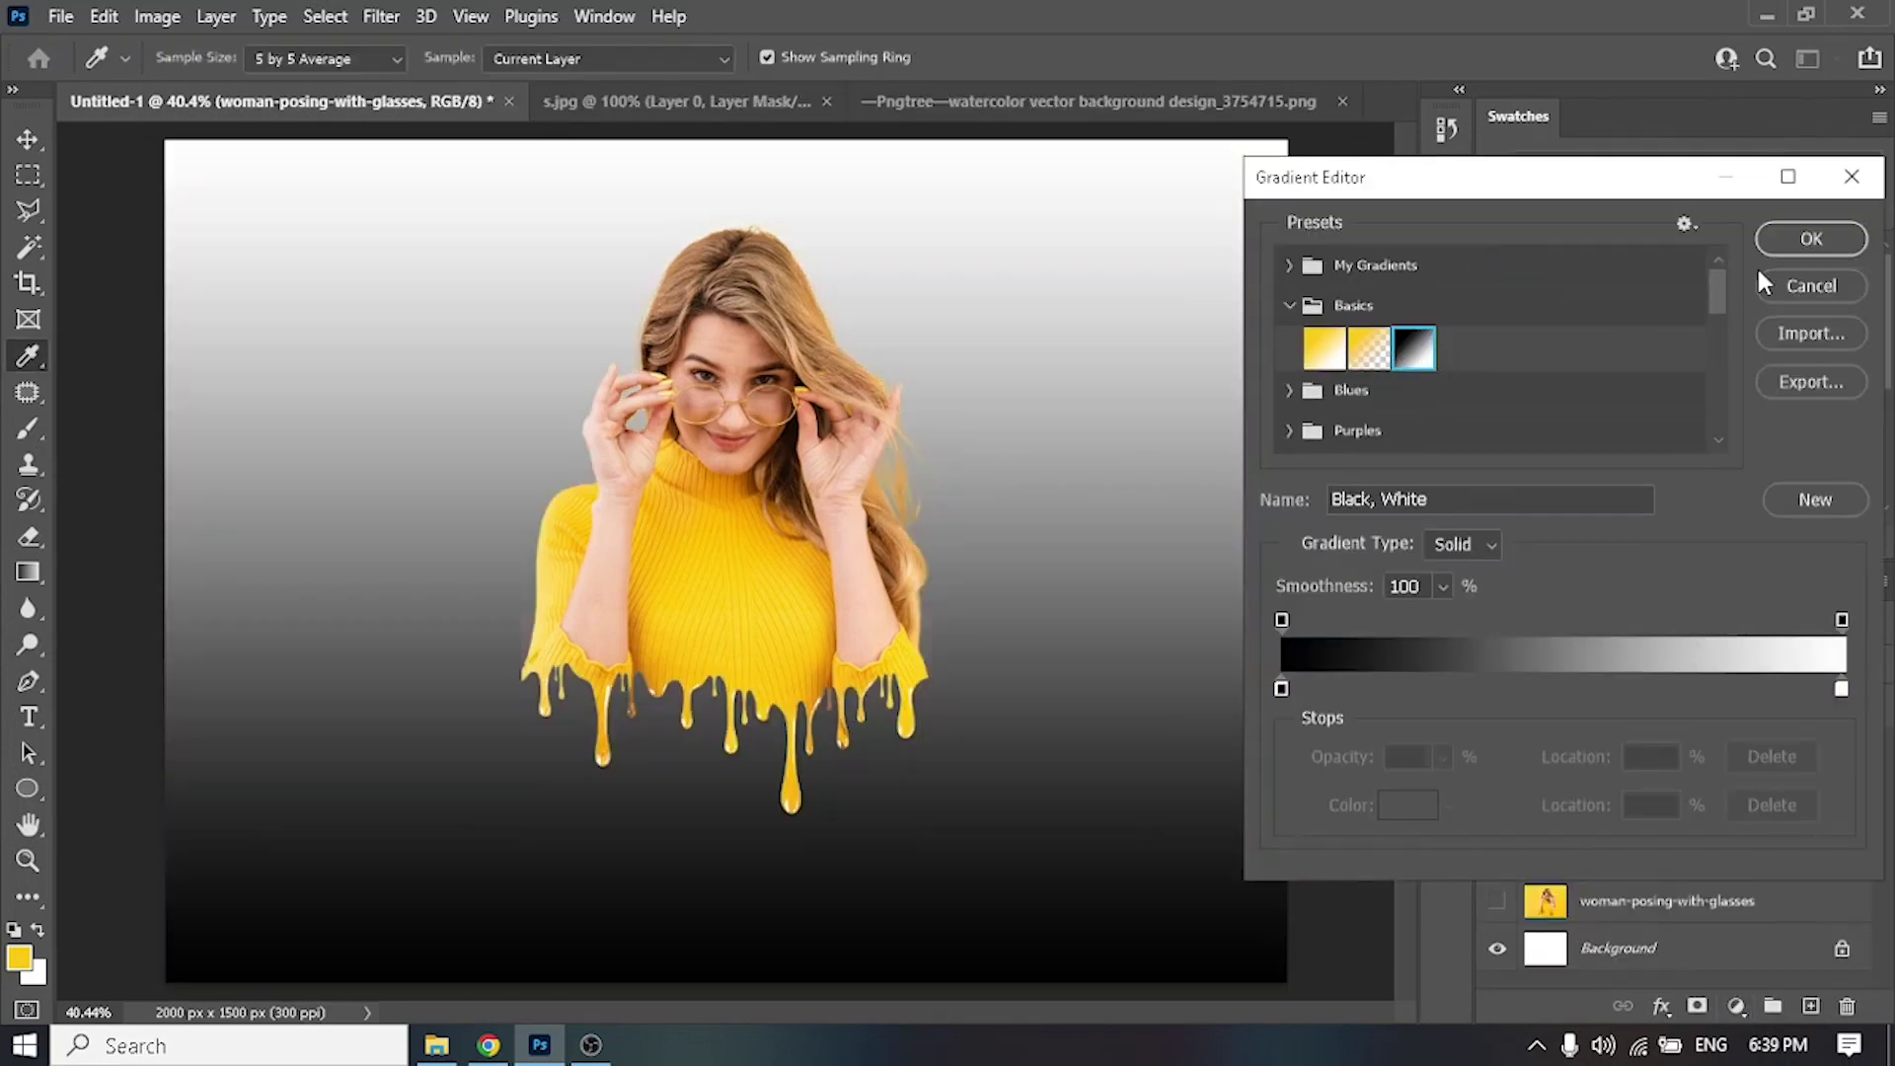
pyautogui.click(1281, 688)
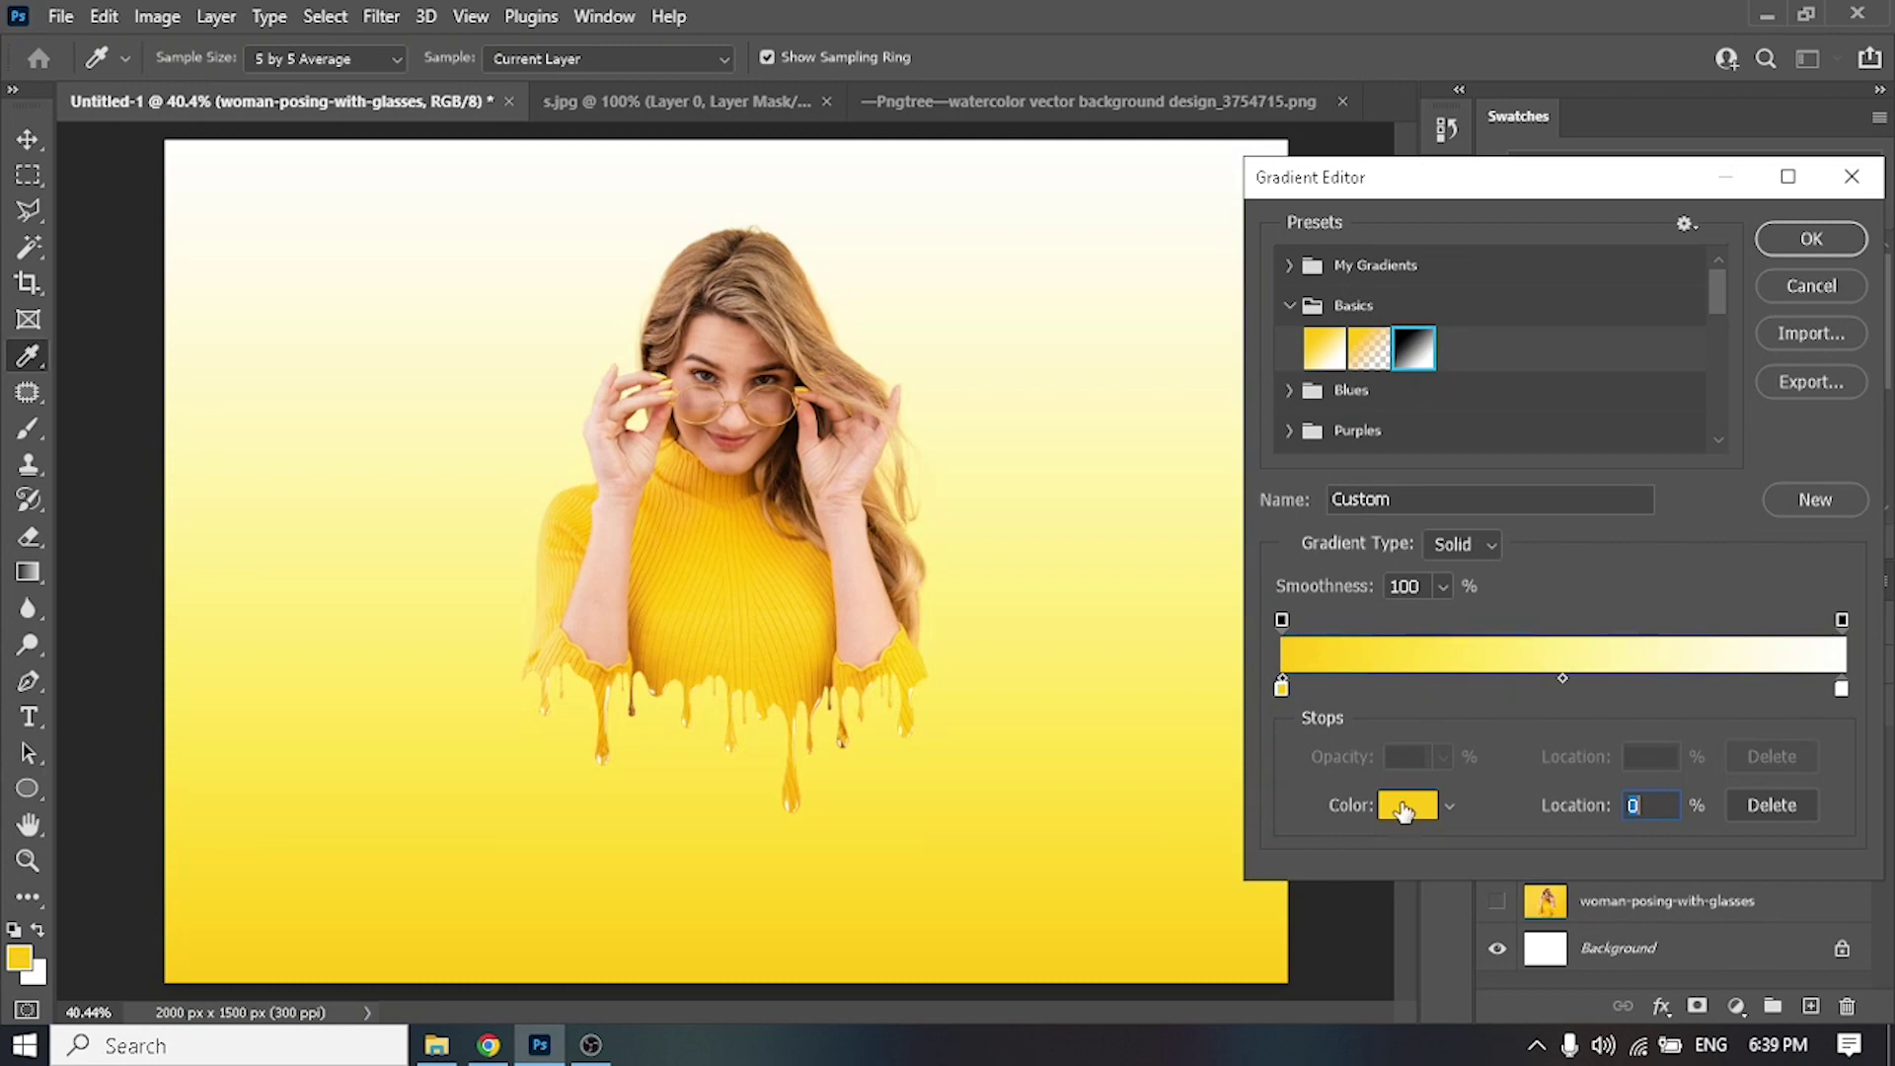
pyautogui.click(1408, 814)
pyautogui.click(812, 673)
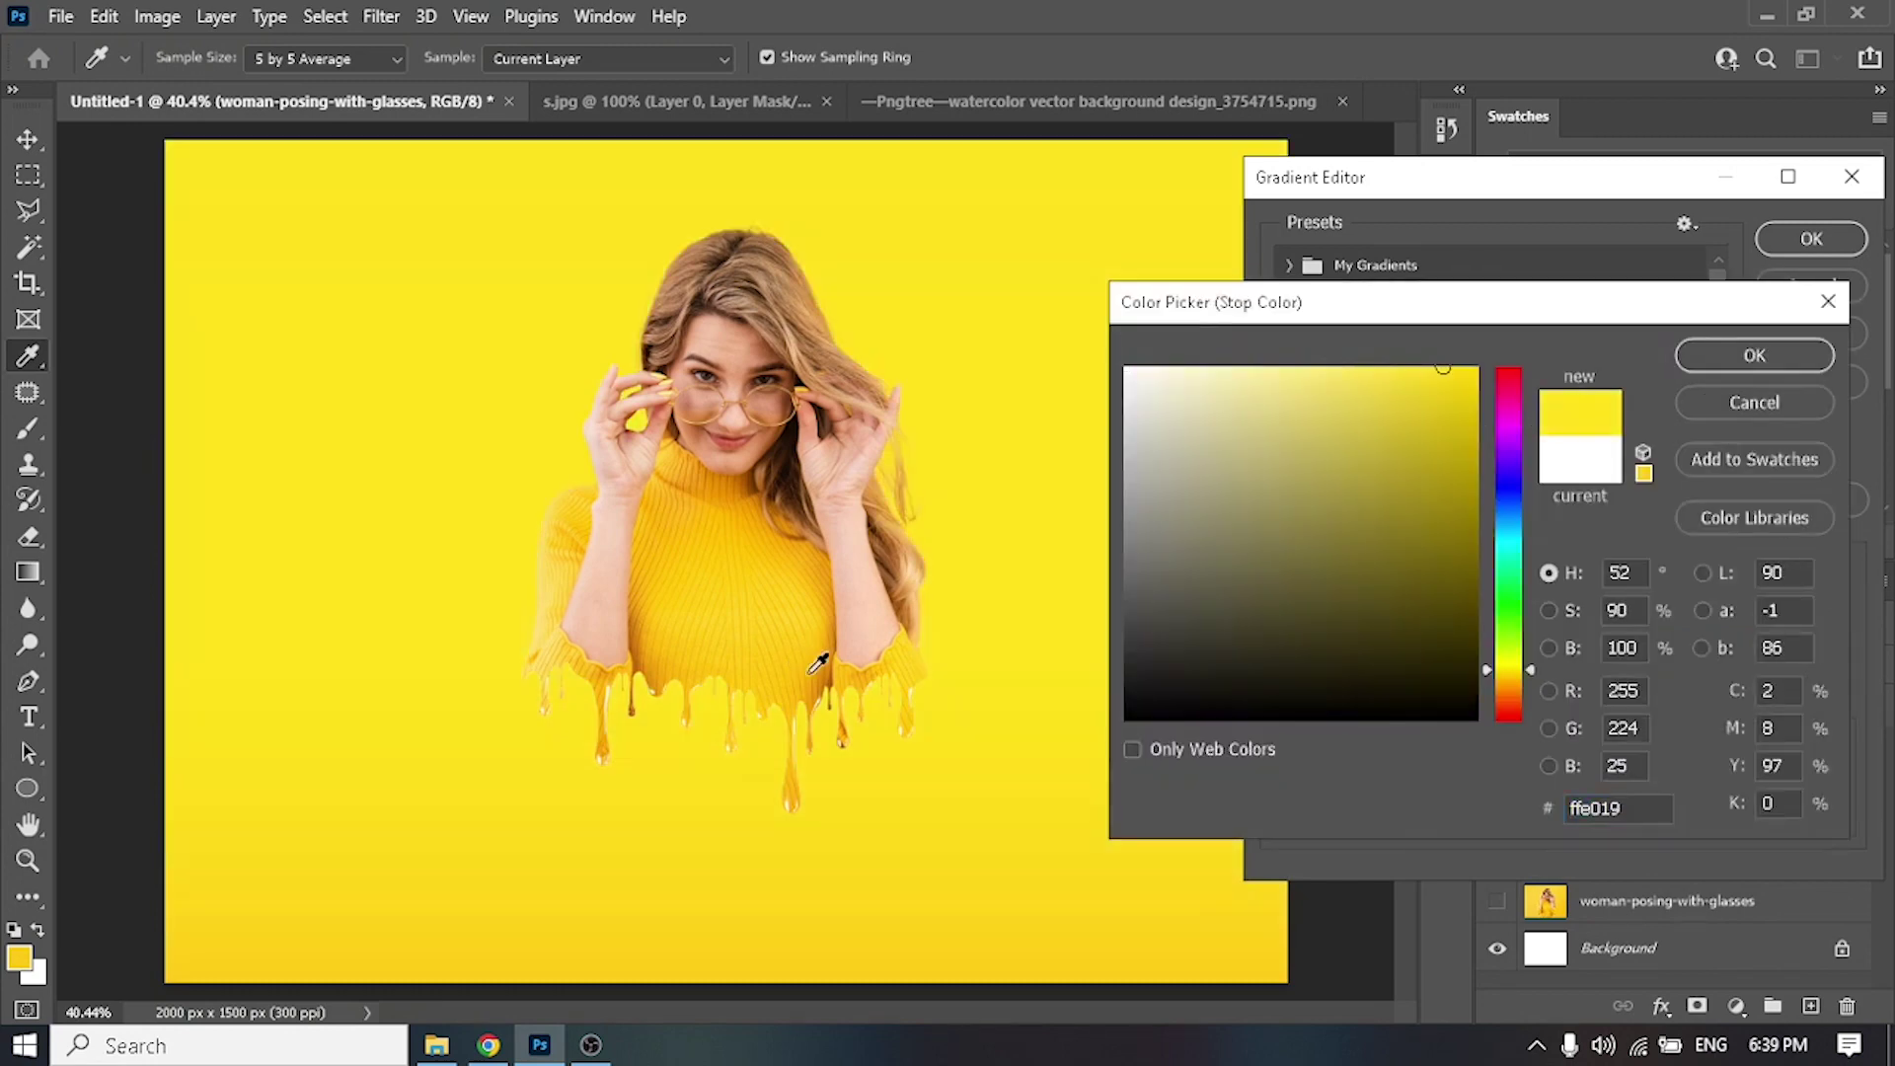
pyautogui.press('Return')
pyautogui.moveTo(1286, 691); pyautogui.dragTo(1300, 708)
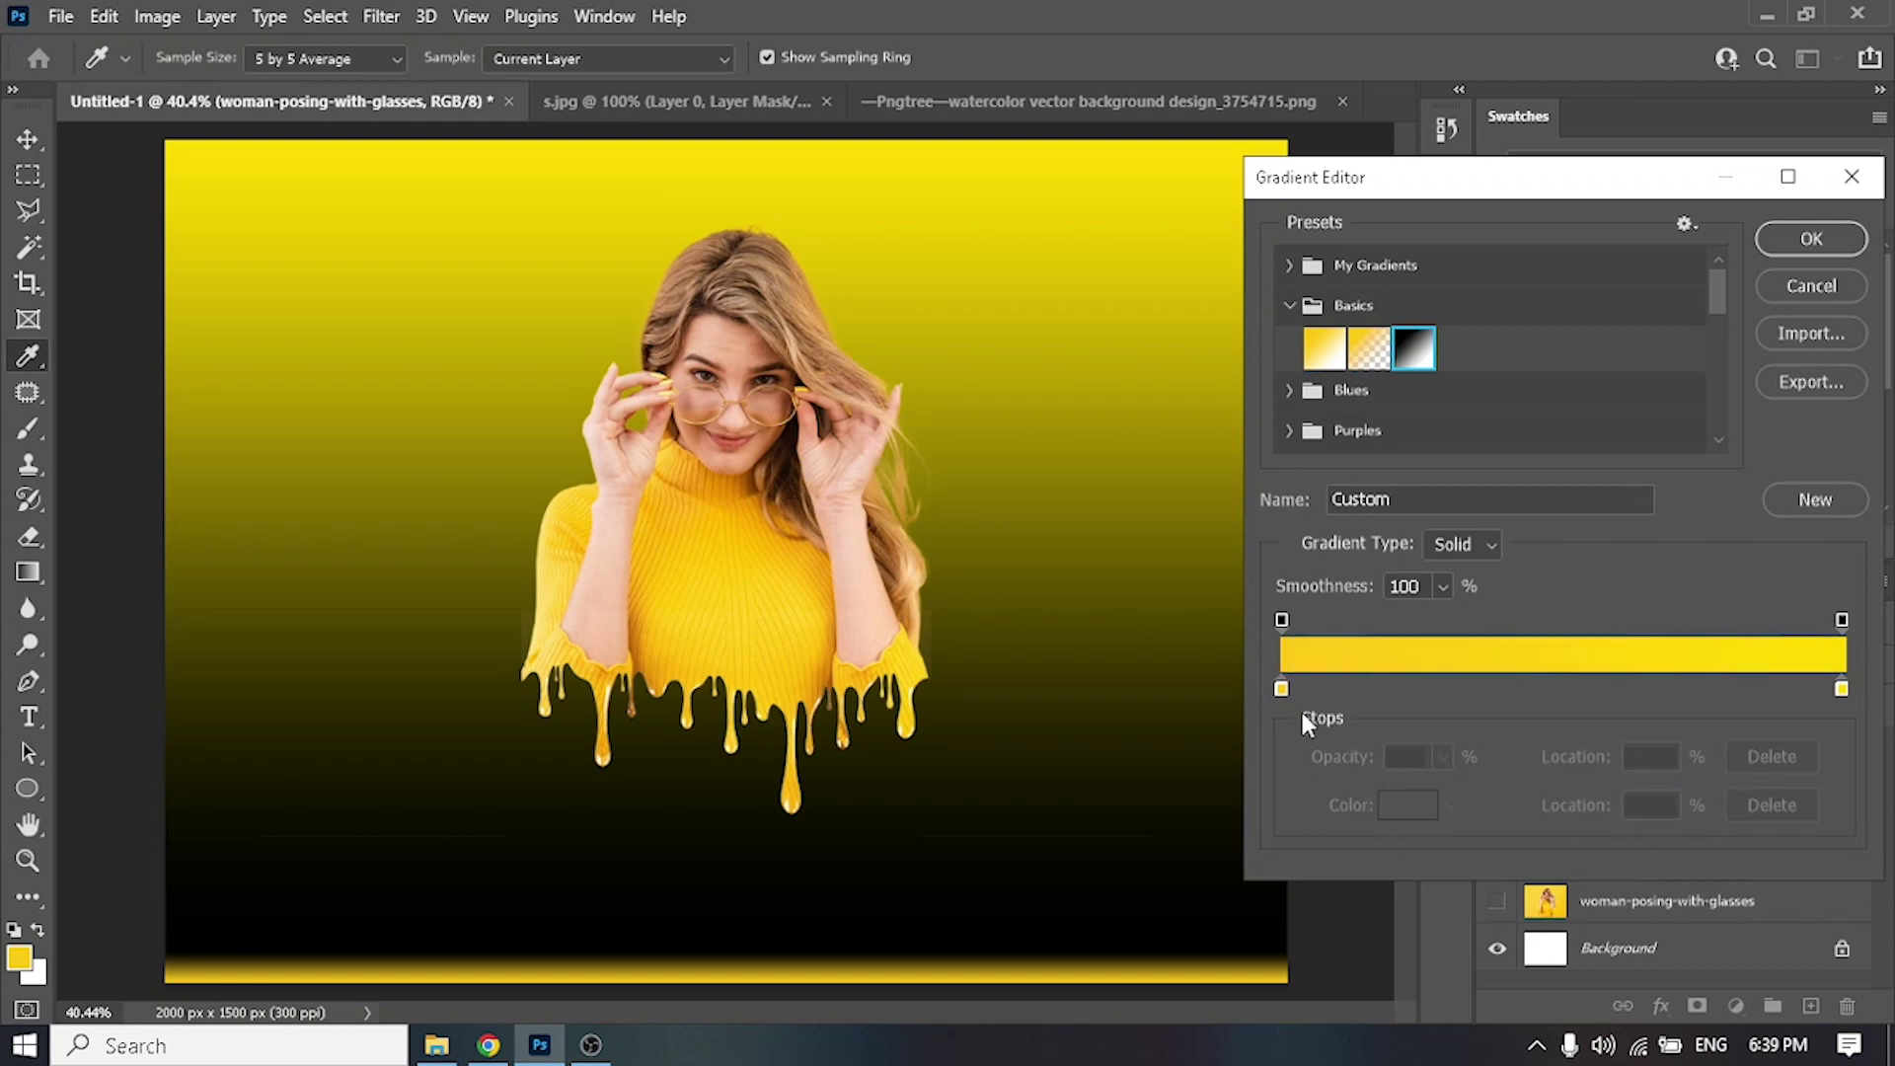
# Step: Set the other gradient stop to a lighter yellow and accept the gradient
pyautogui.click(1841, 687)
pyautogui.click(1409, 805)
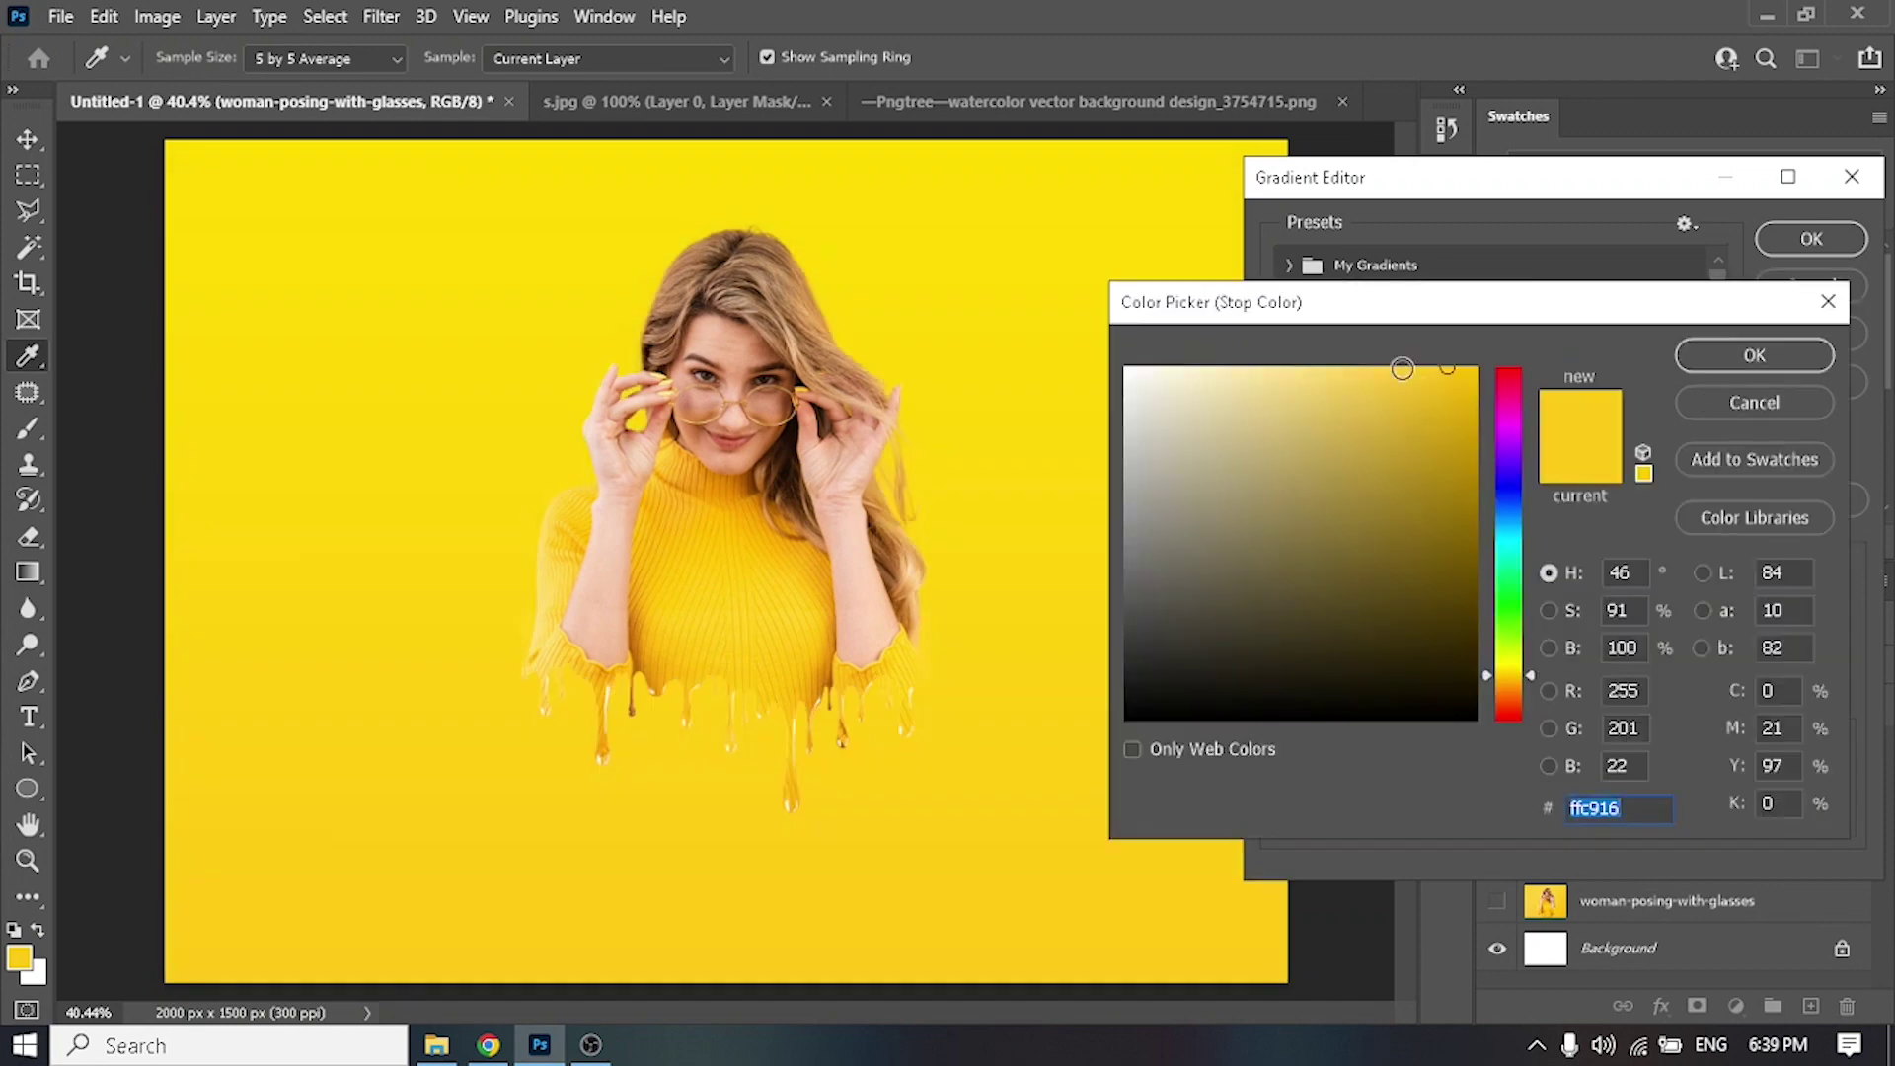
pyautogui.click(1352, 384)
pyautogui.press('Return')
pyautogui.press('Return')
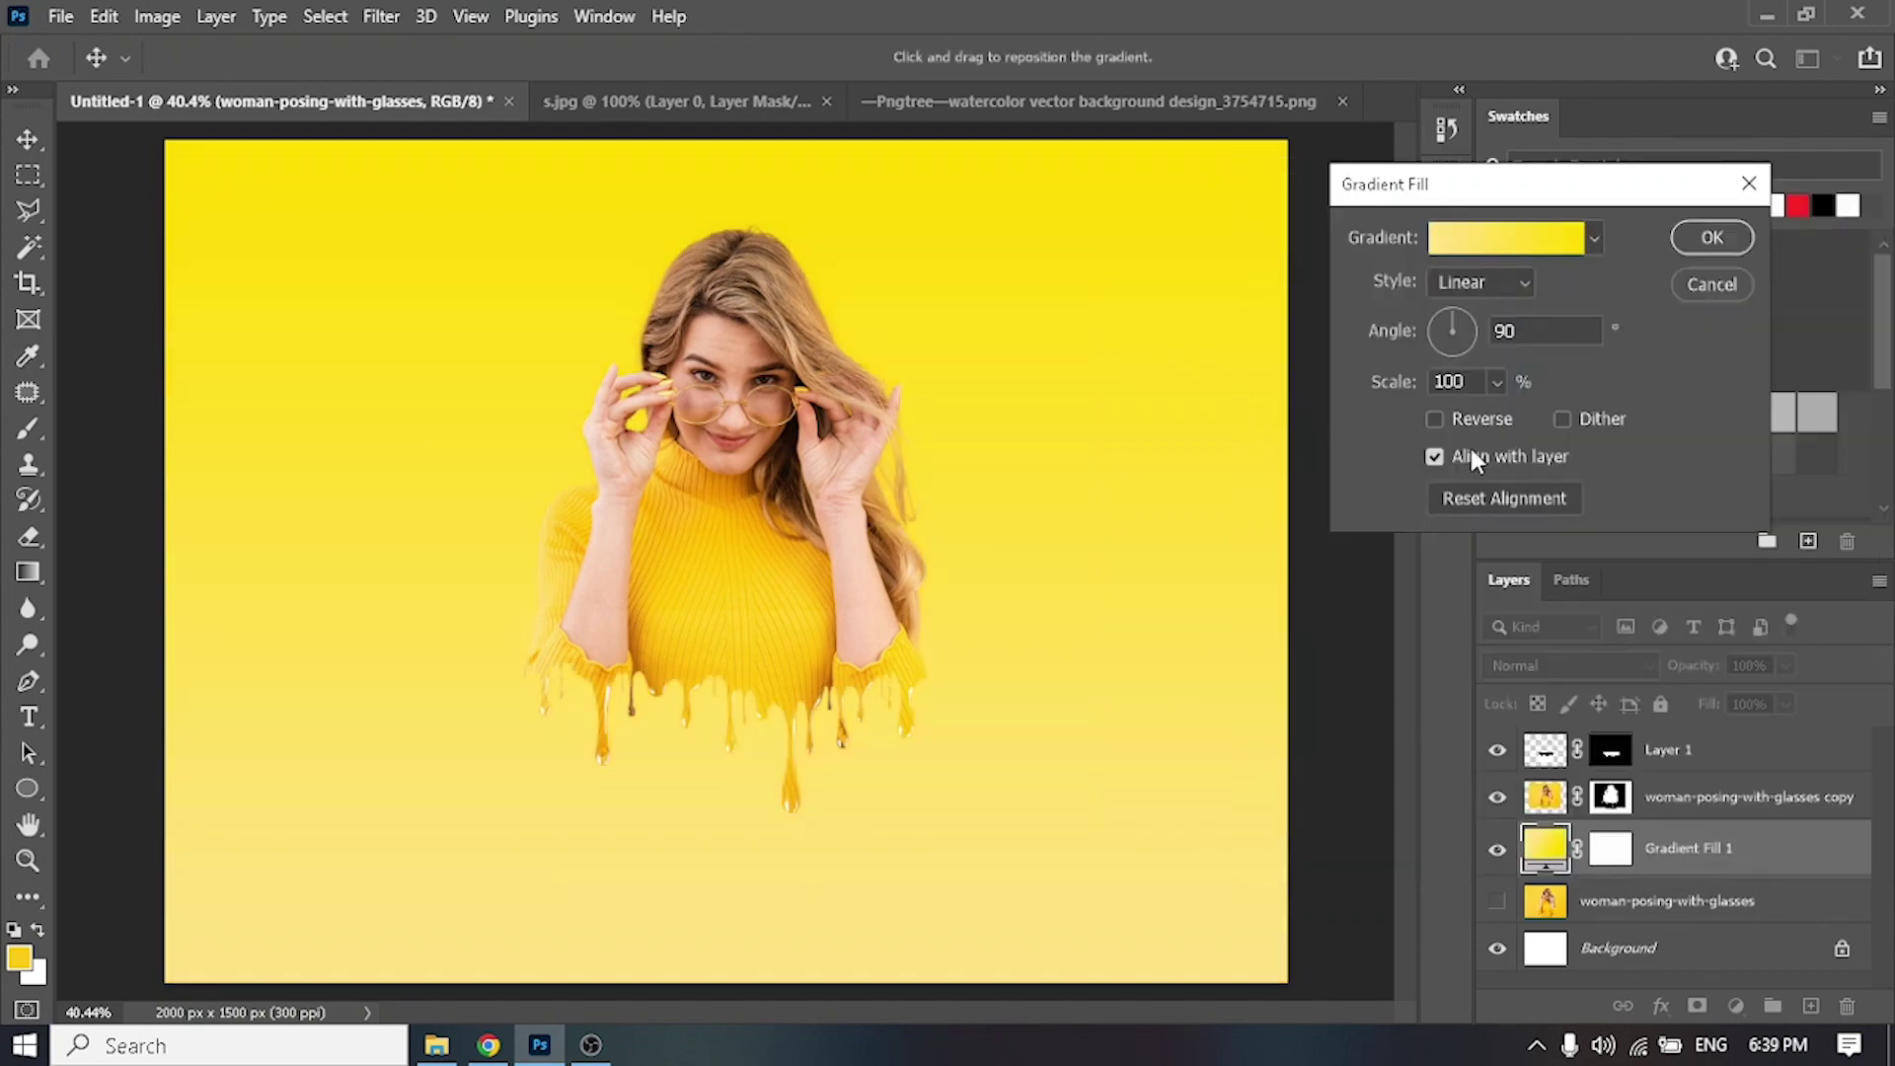
# Step: Switch the gradient fill to Radial style at 229% scale and commit it
pyautogui.click(1463, 419)
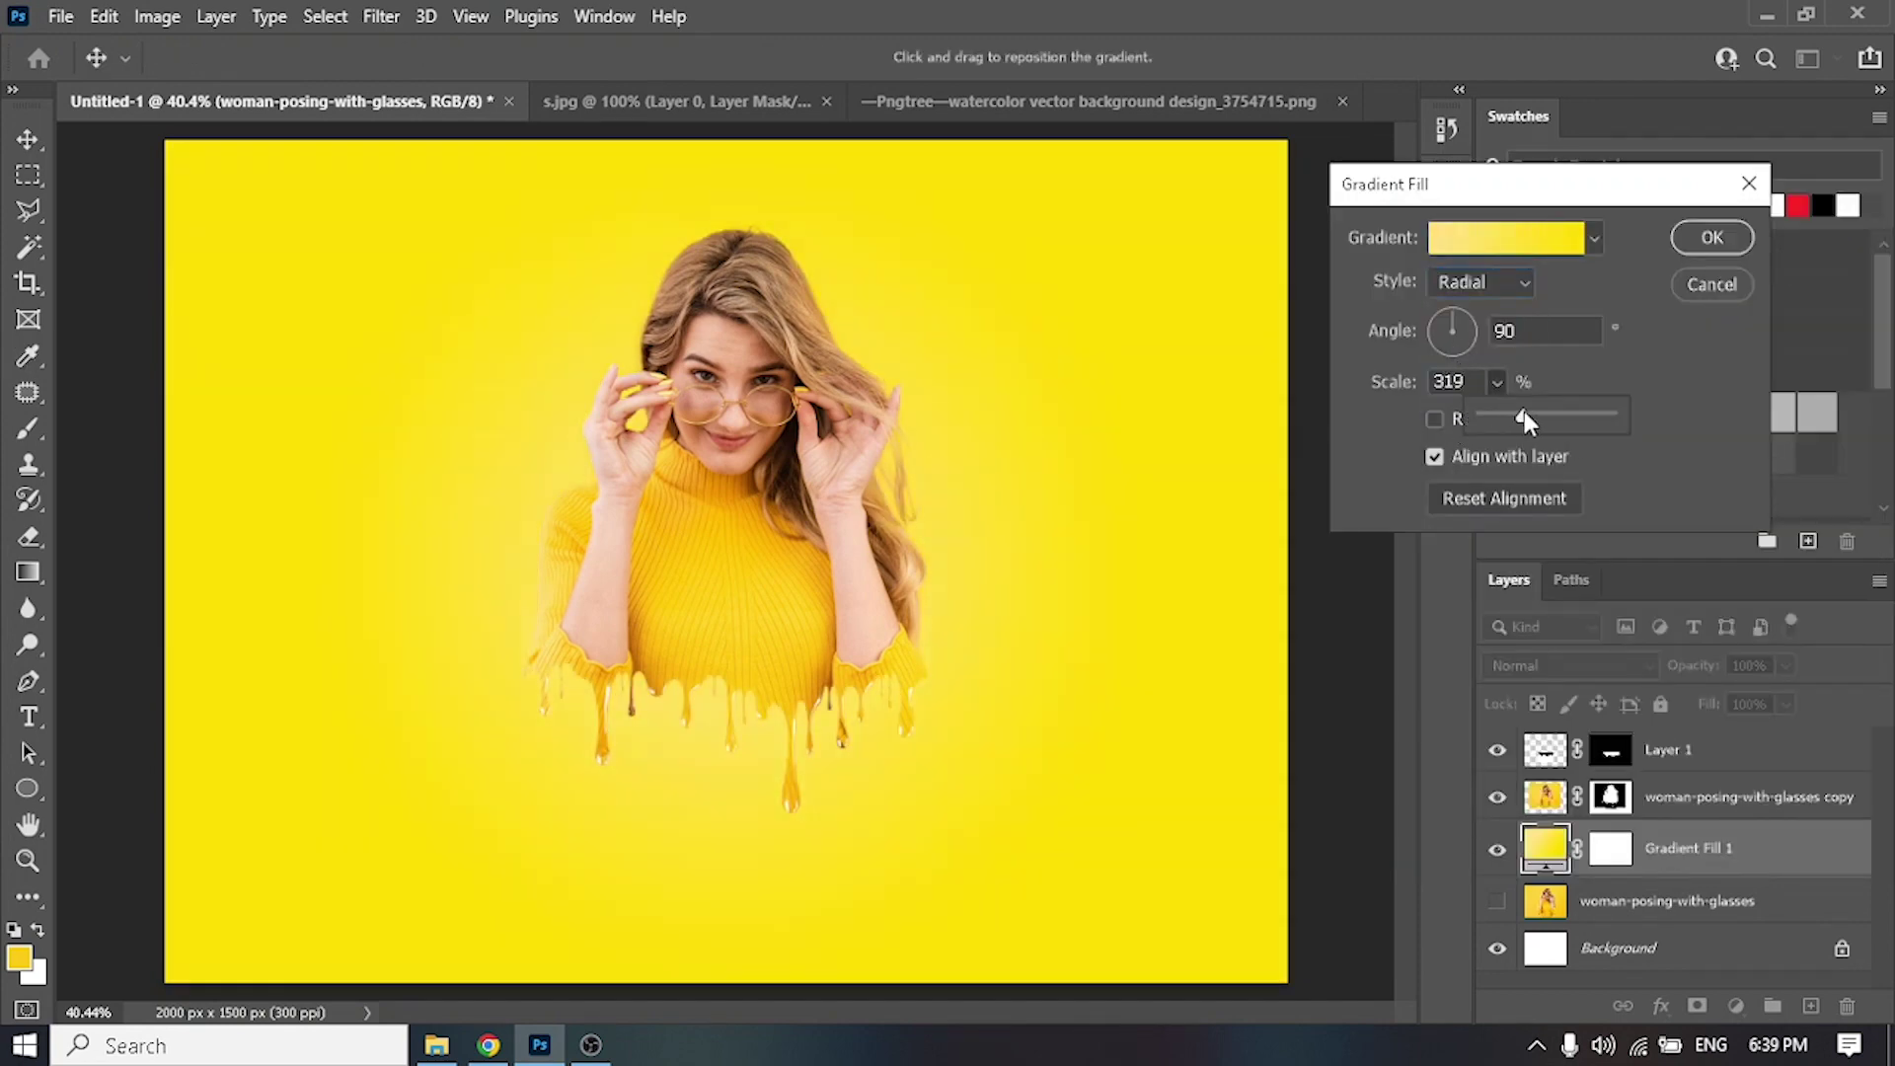
pyautogui.moveTo(1524, 413); pyautogui.dragTo(1506, 415)
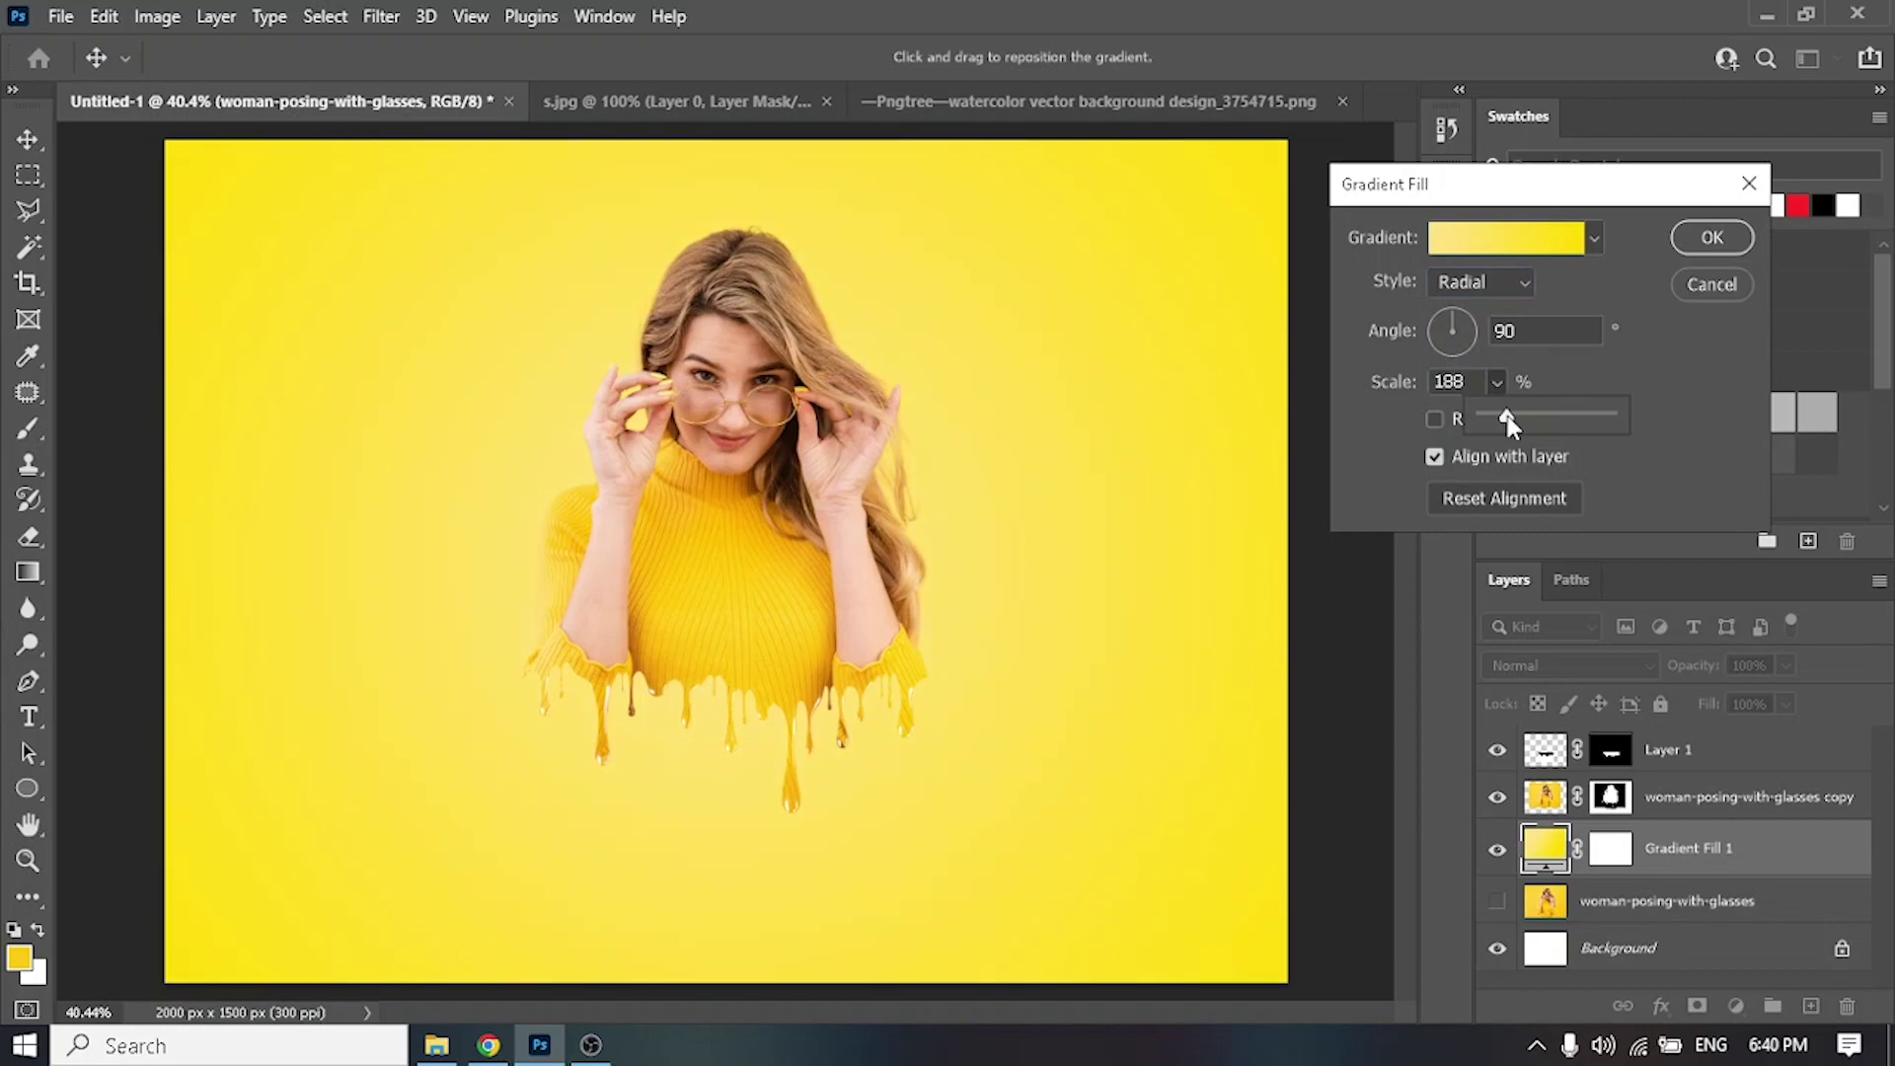
pyautogui.click(1692, 235)
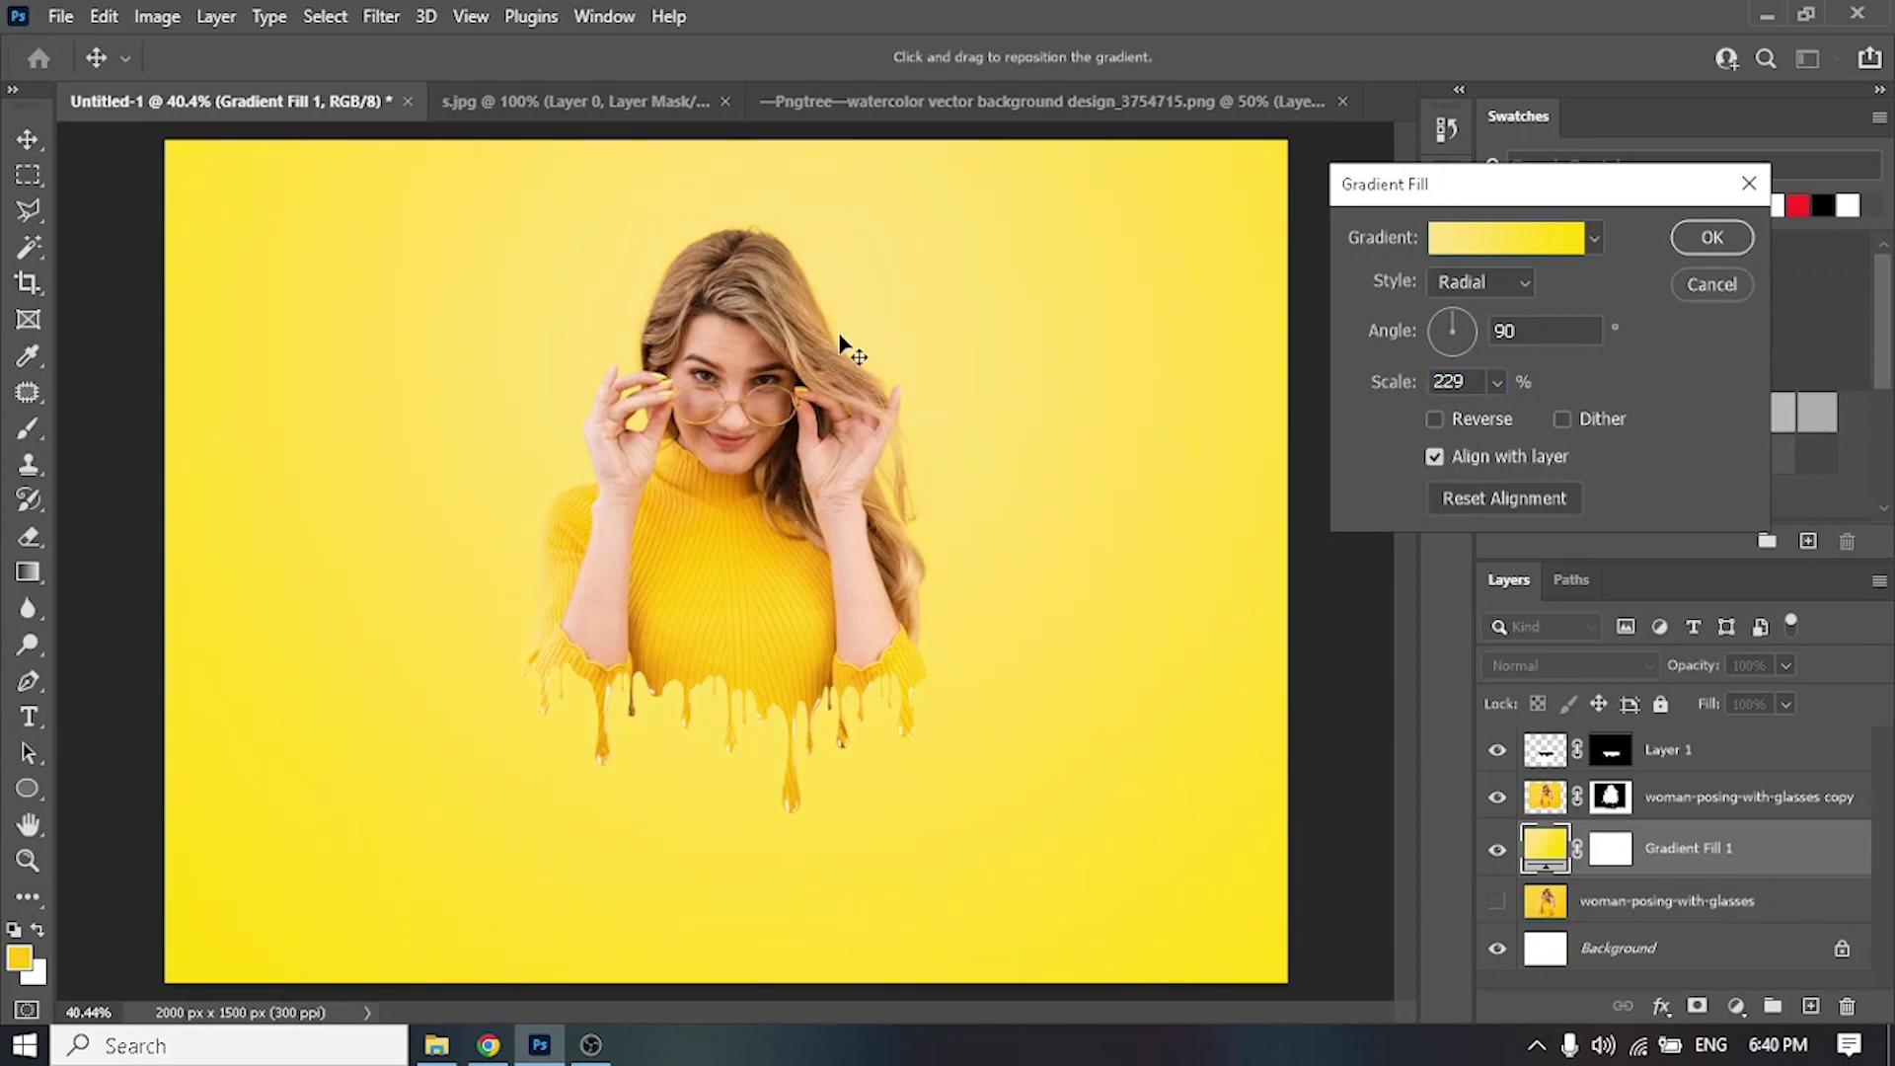
pyautogui.click(1712, 284)
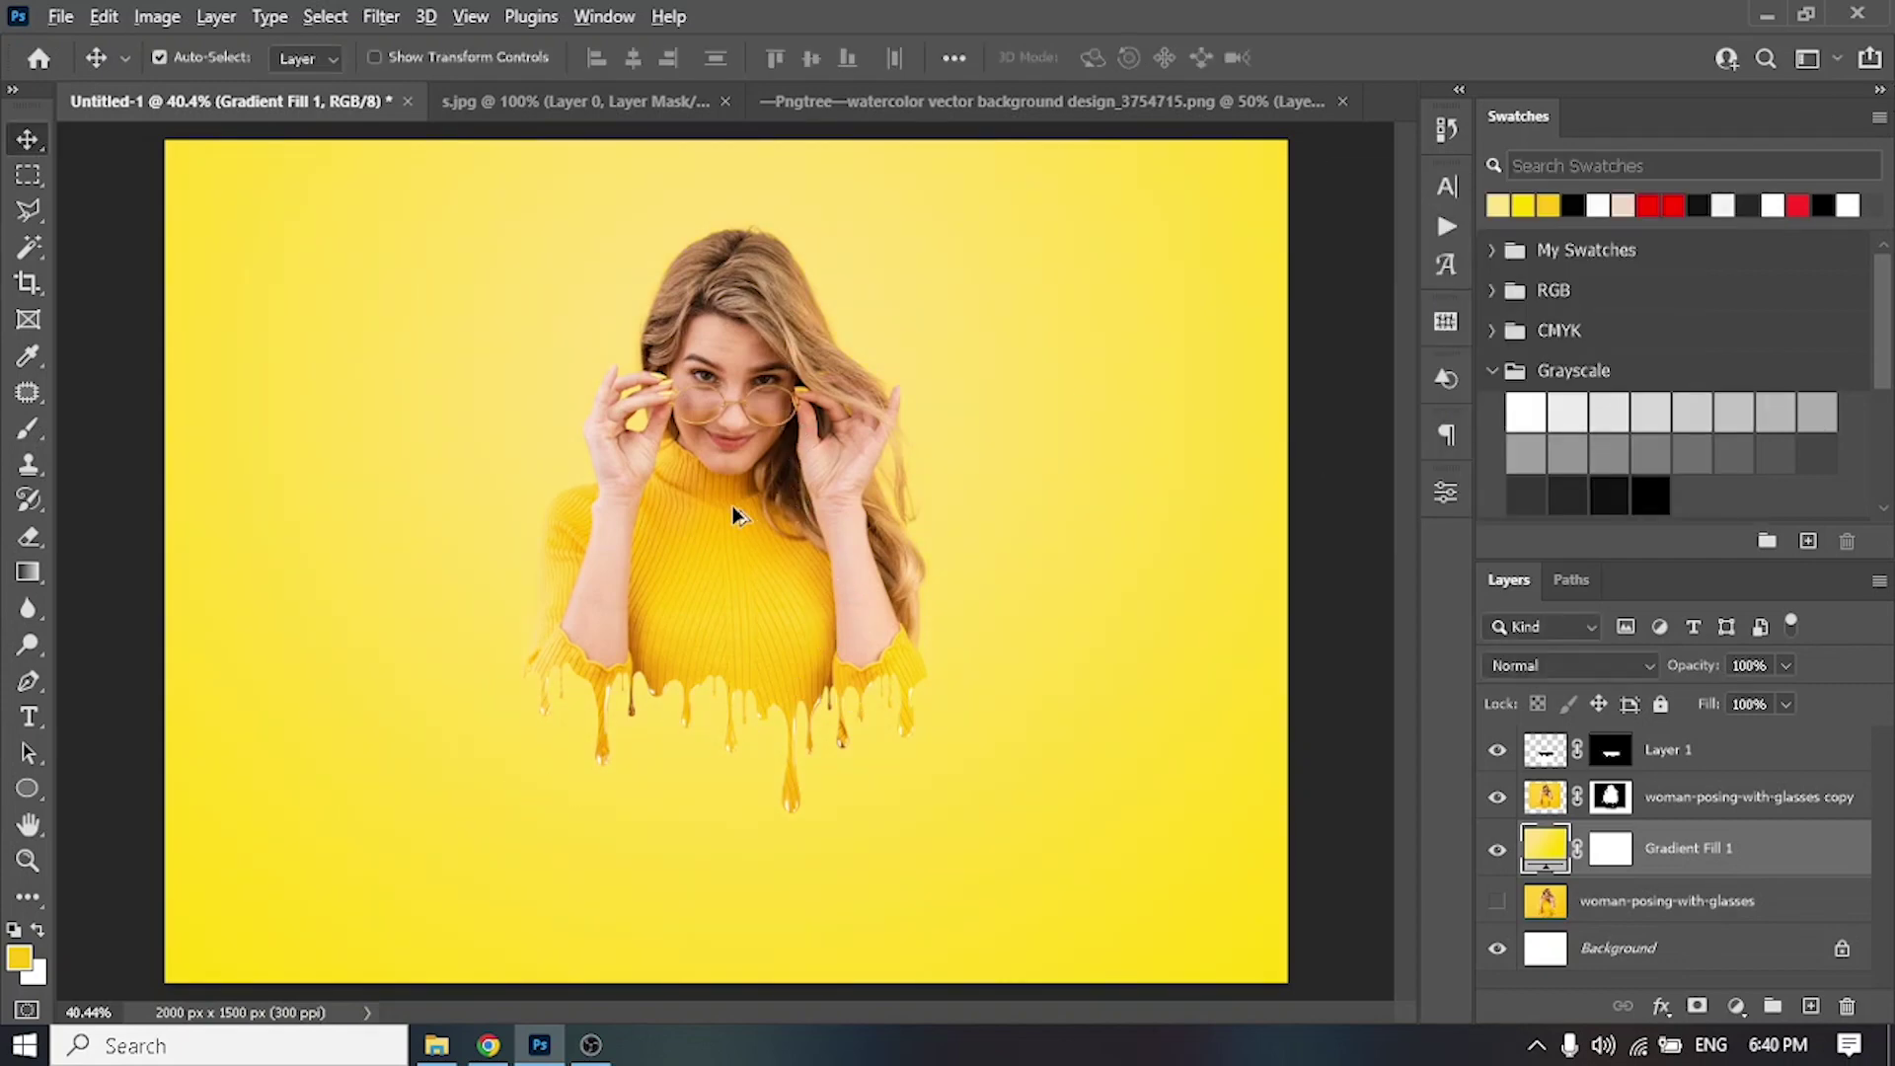
# Step: Bring the watercolor splash into the portrait, enlarge it and tilt it about -10°
pyautogui.hotkey('ctrl', 'shift', 'Tab')
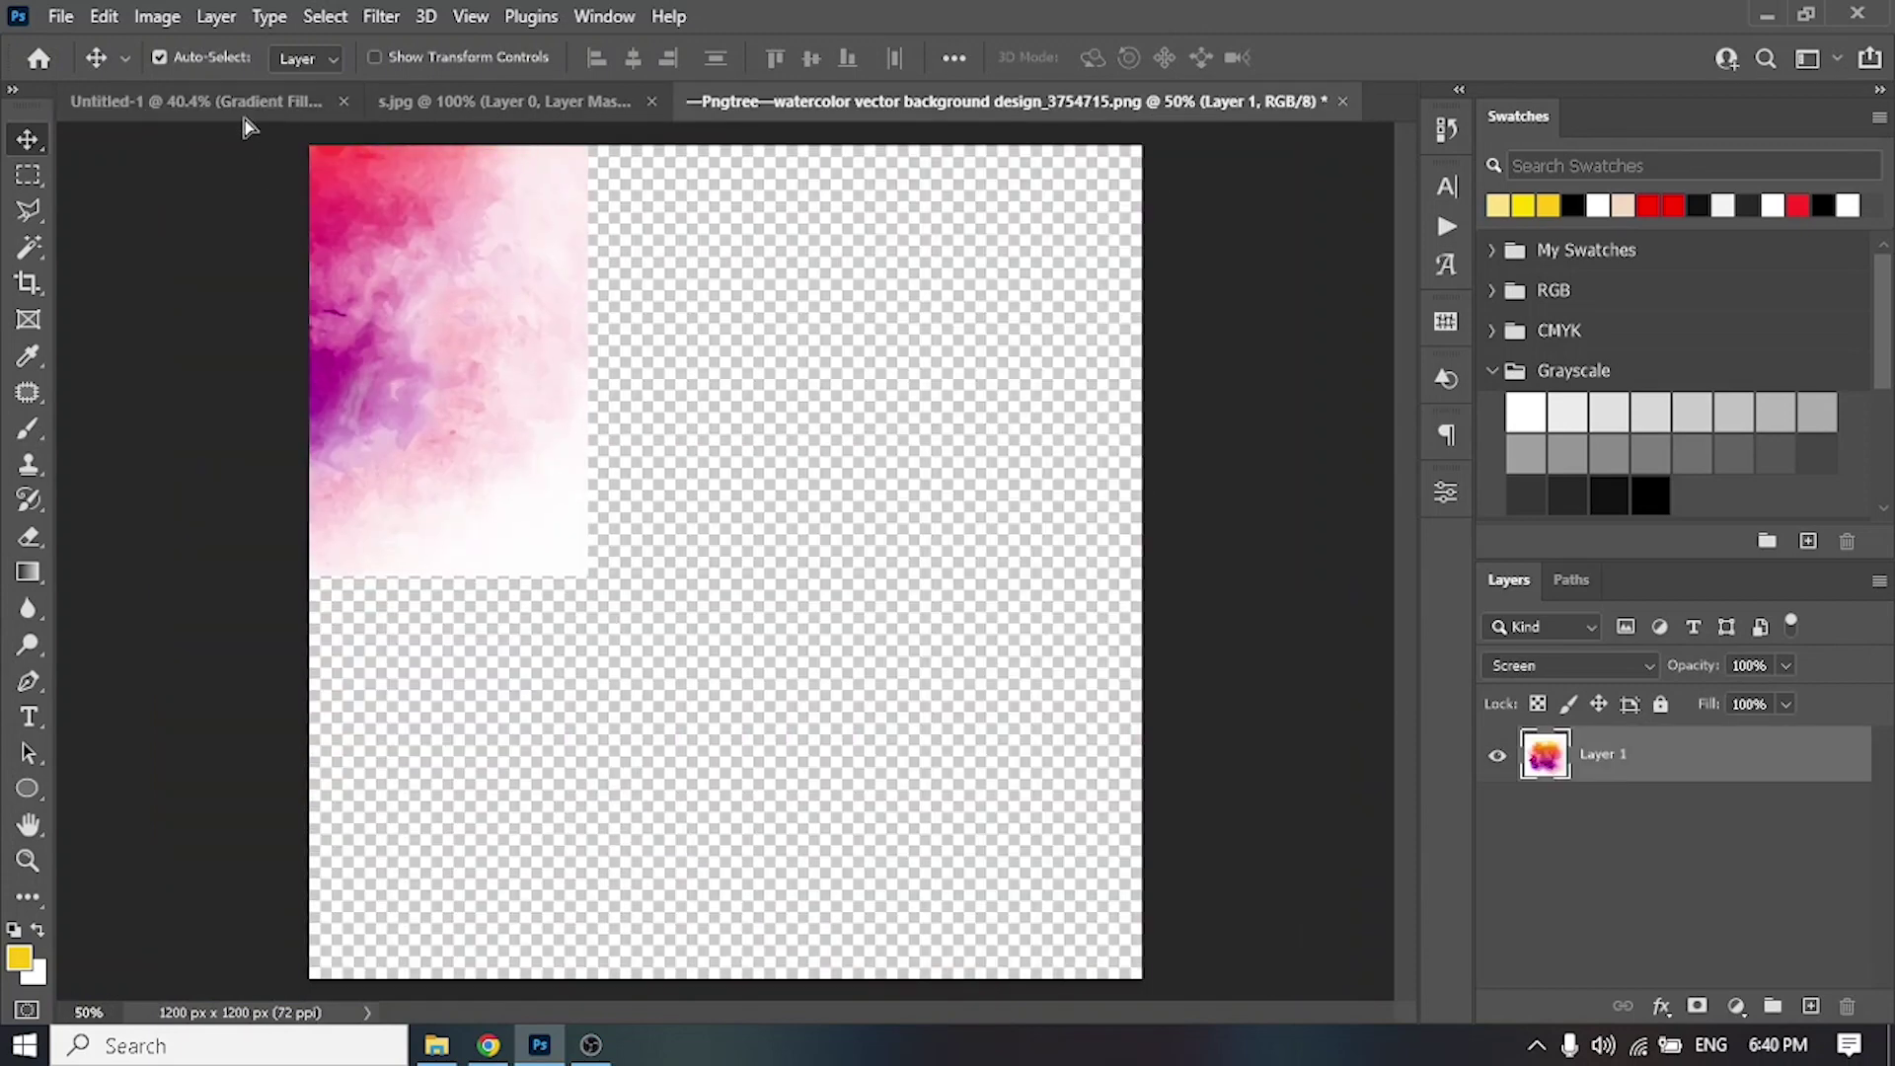
pyautogui.moveTo(247, 125); pyautogui.dragTo(868, 495)
pyautogui.moveTo(1718, 834); pyautogui.dragTo(1668, 739)
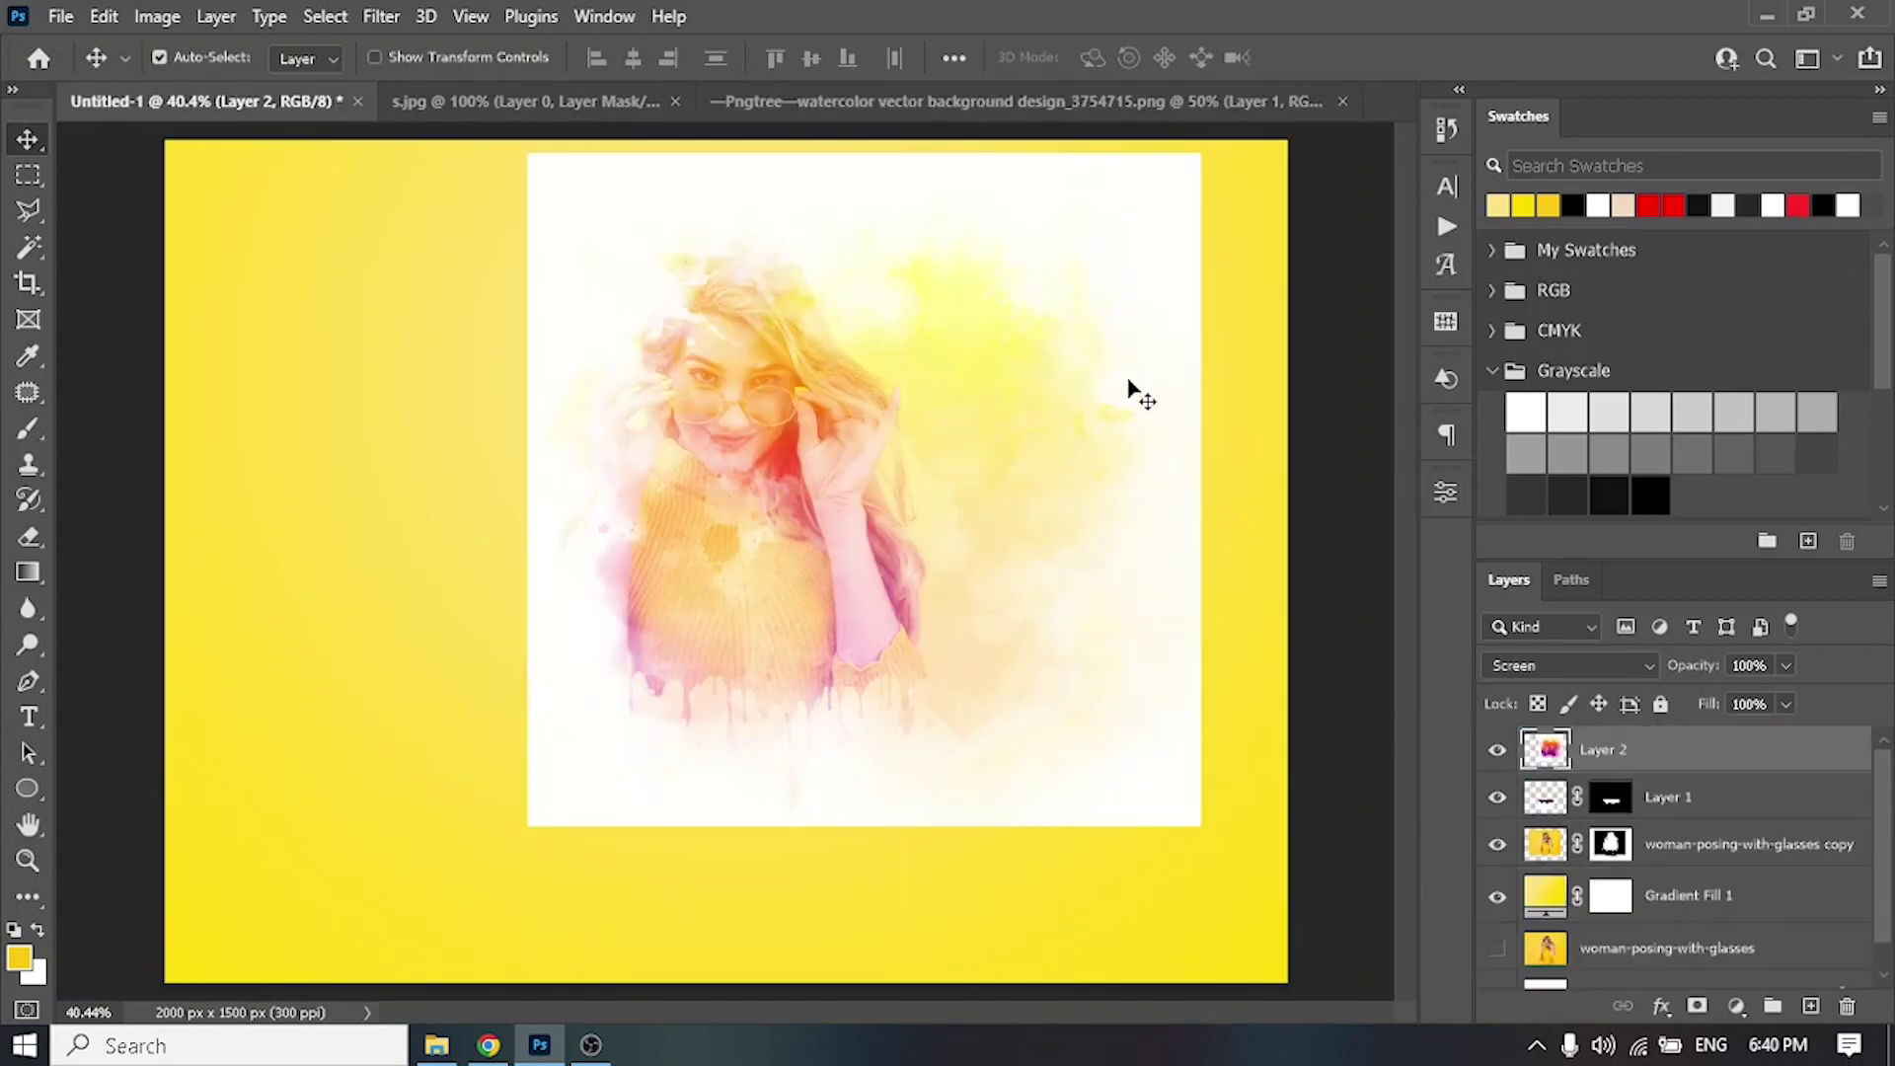
pyautogui.moveTo(1130, 385); pyautogui.dragTo(992, 373)
pyautogui.hotkey('ctrl', 't')
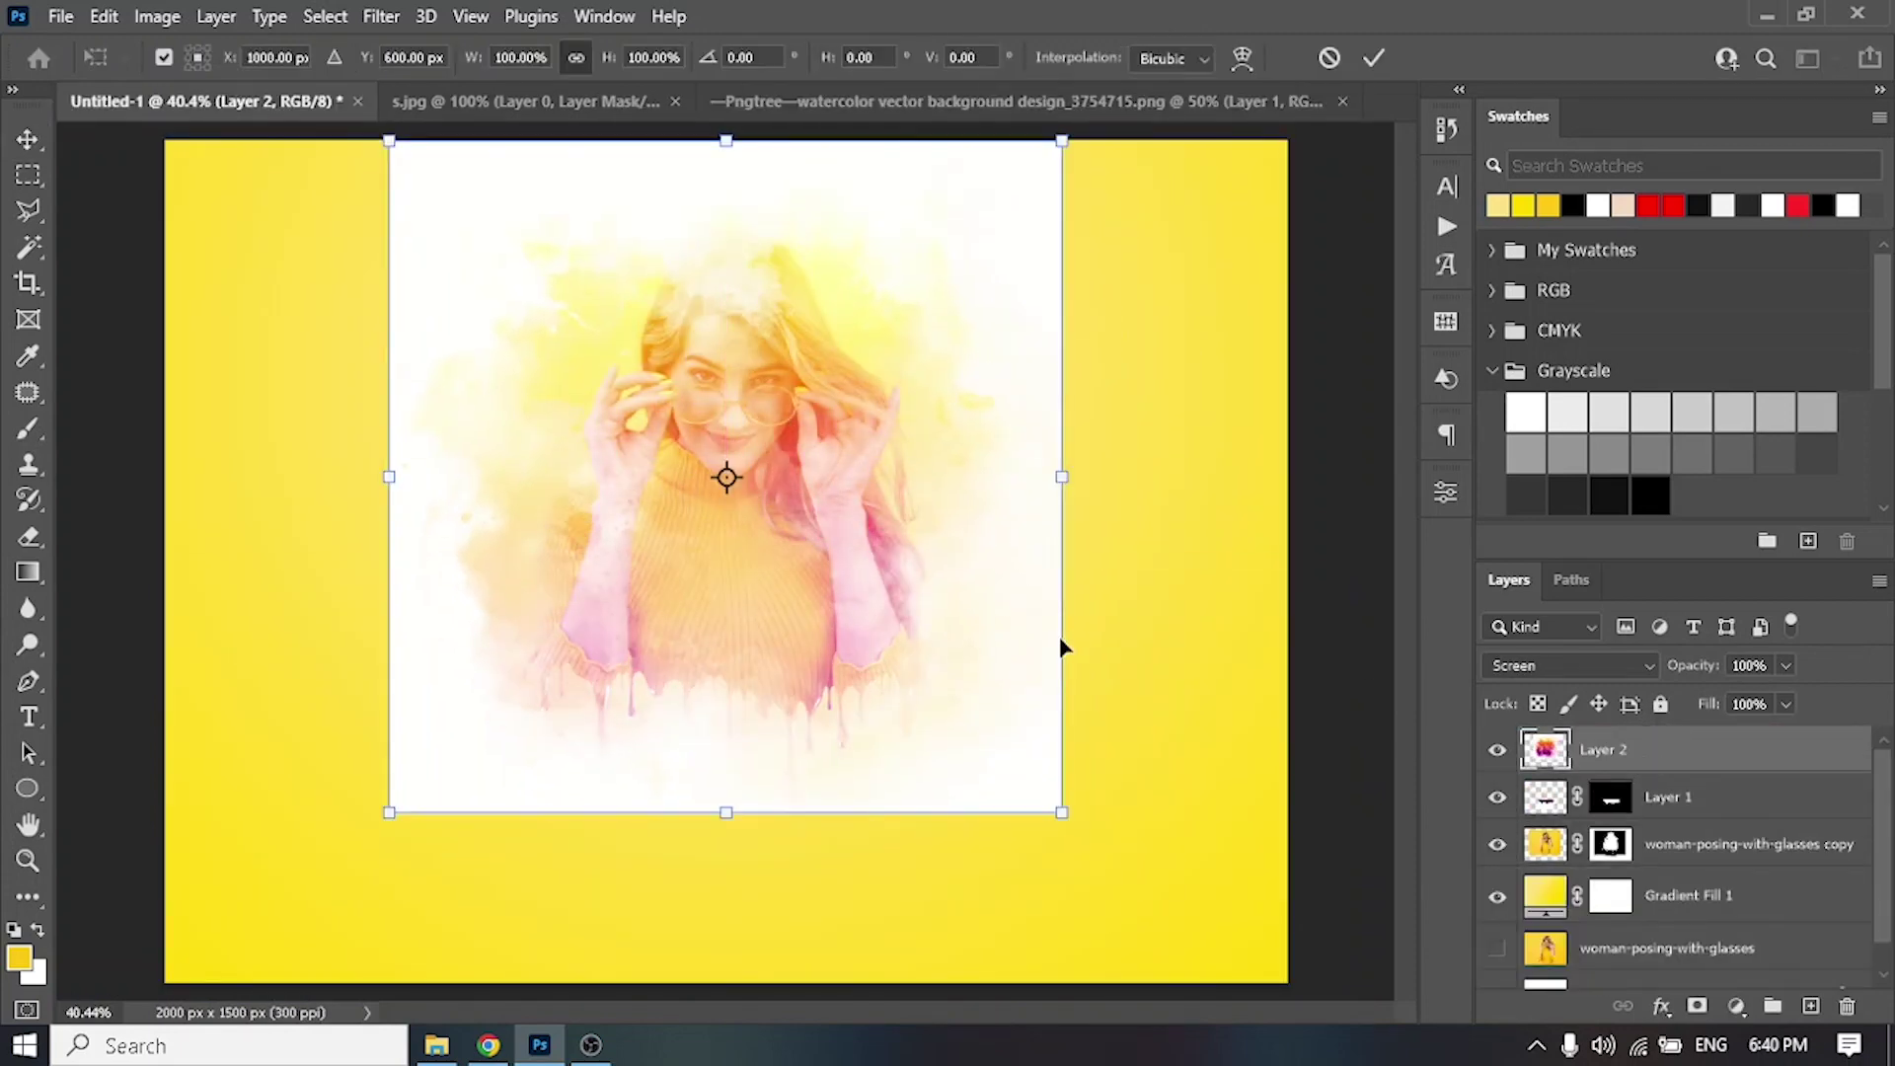
pyautogui.moveTo(1061, 813)
pyautogui.mouseDown()
pyautogui.moveTo(1108, 871)
pyautogui.moveTo(1176, 796)
pyautogui.moveTo(1140, 770)
pyautogui.mouseUp()
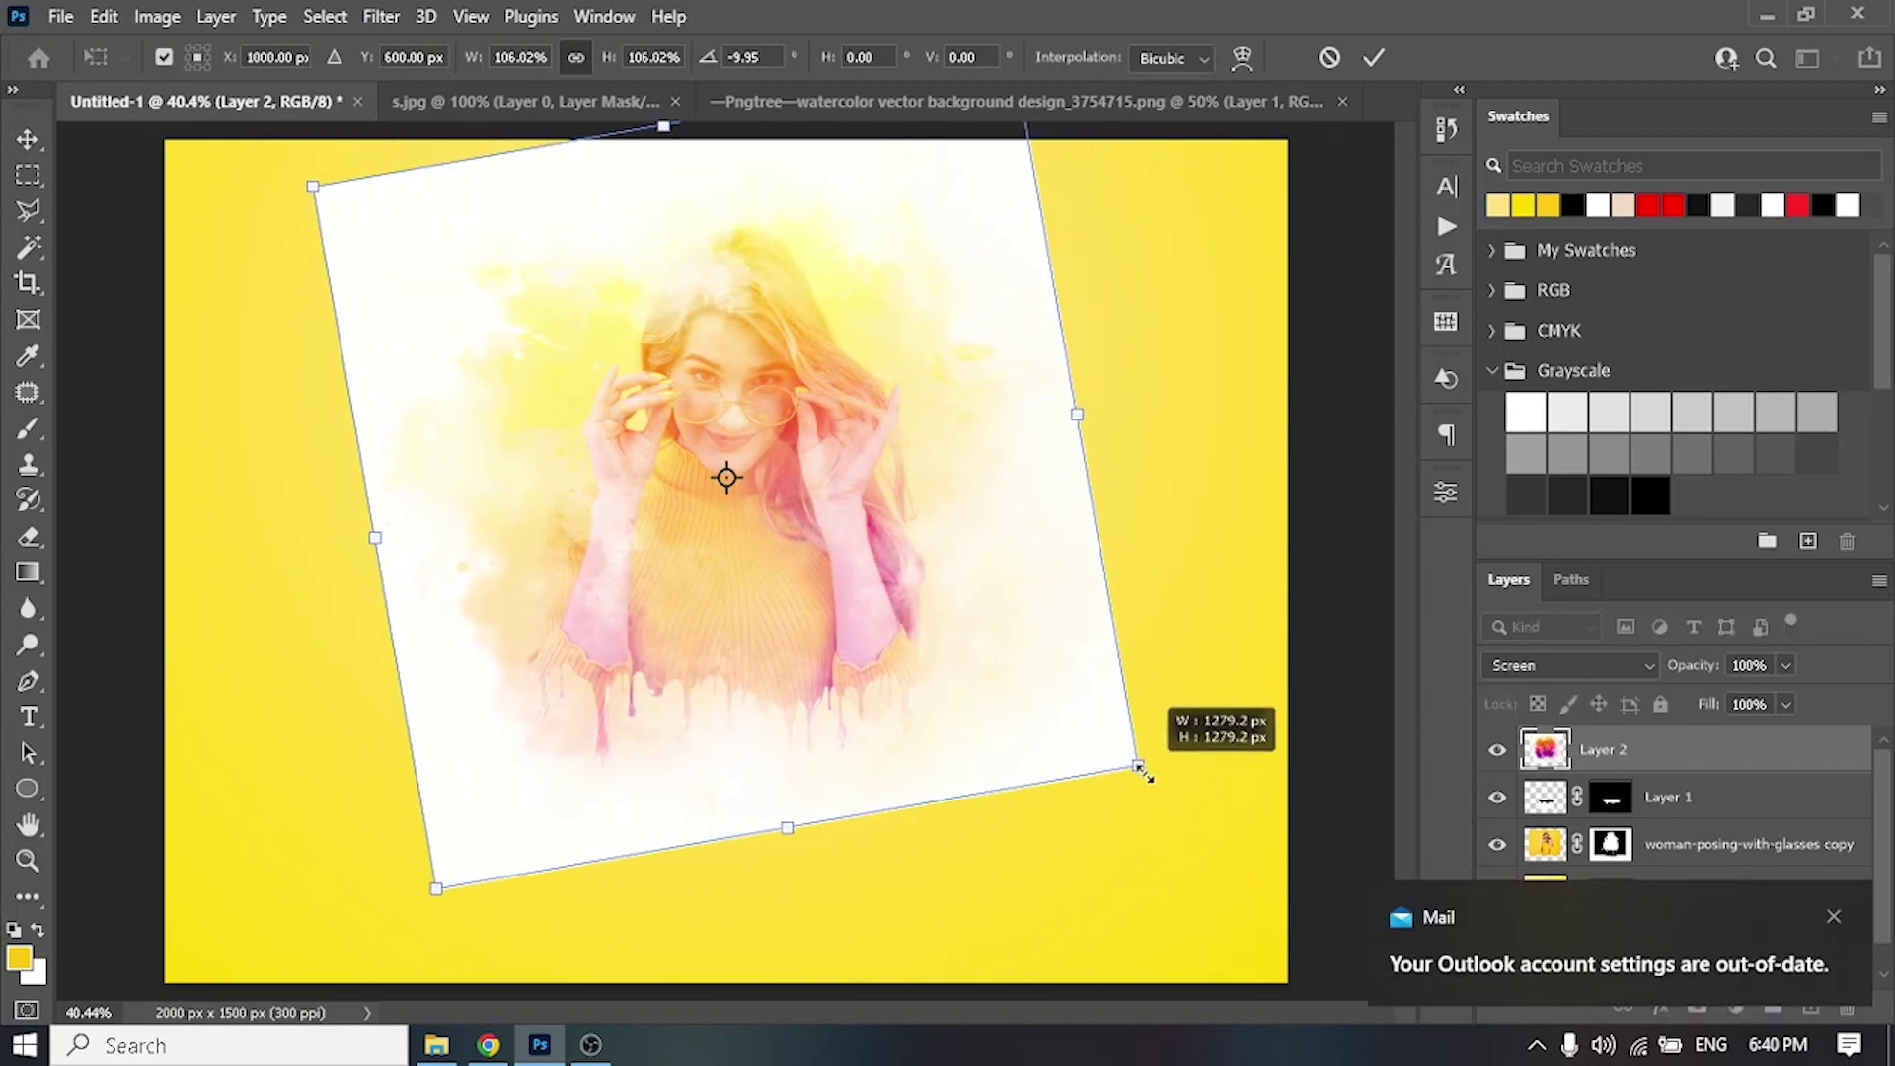
pyautogui.press('Return')
# Step: Move the splash beneath the woman in Multiply mode, hide the gradient, and shrink it to 88.82%
pyautogui.moveTo(1675, 878); pyautogui.dragTo(1675, 873)
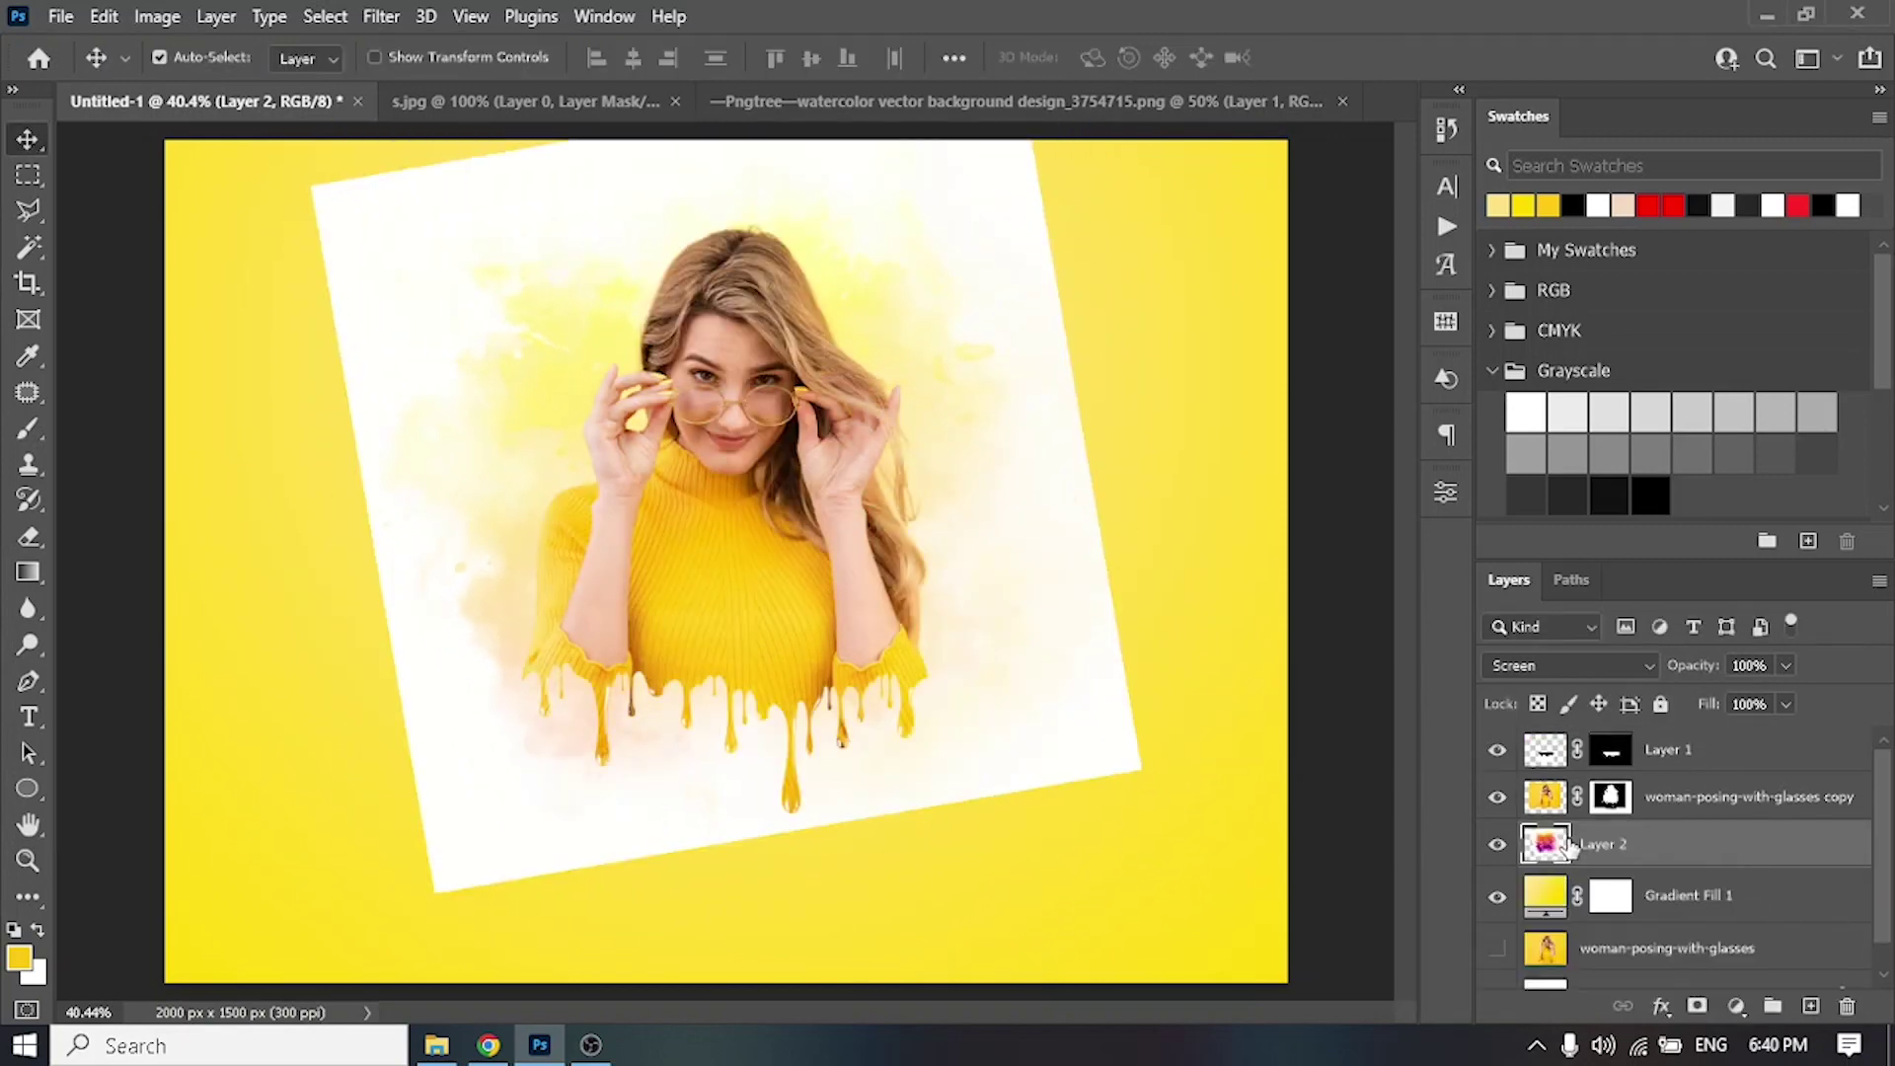
pyautogui.click(1569, 665)
pyautogui.click(1546, 428)
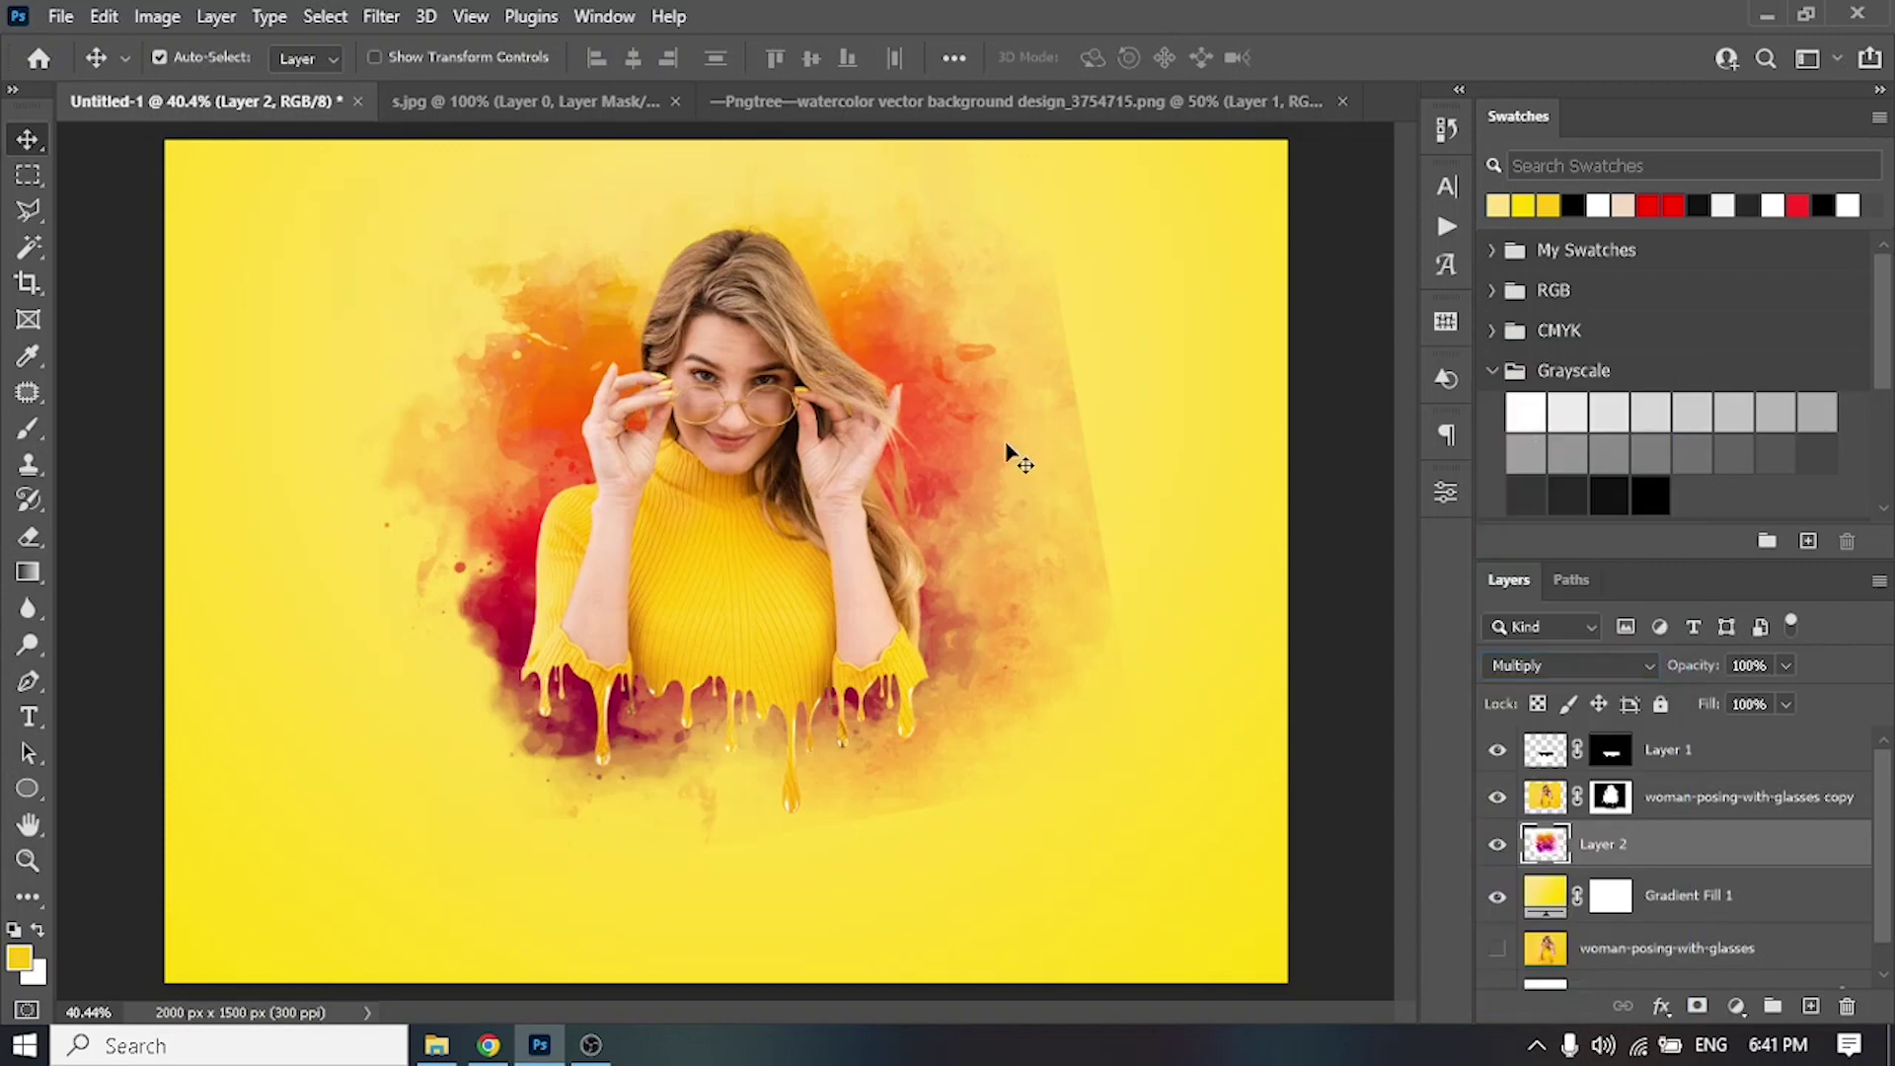
pyautogui.moveTo(1008, 453)
pyautogui.mouseDown()
pyautogui.moveTo(1016, 383)
pyautogui.moveTo(1006, 503)
pyautogui.mouseUp()
pyautogui.click(1498, 895)
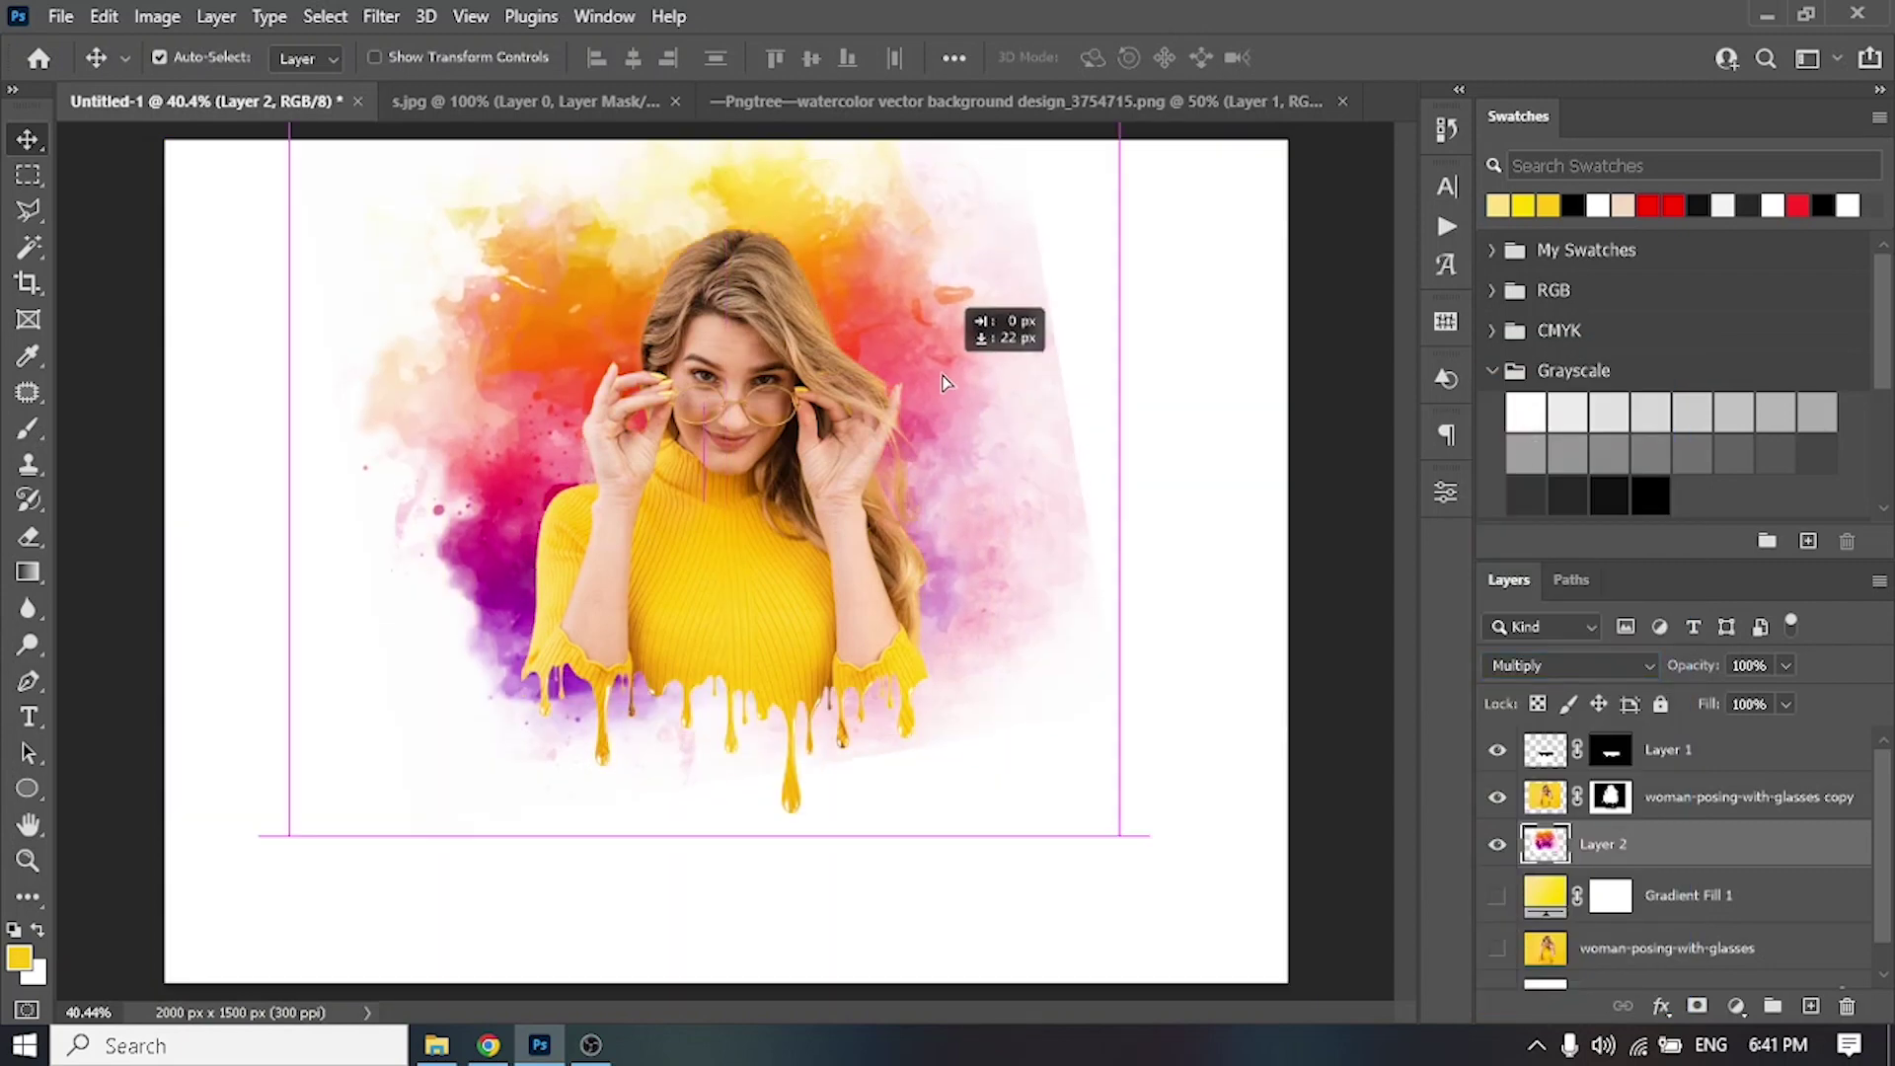
pyautogui.hotkey('ctrl', 't')
pyautogui.moveTo(1121, 837); pyautogui.dragTo(1072, 762)
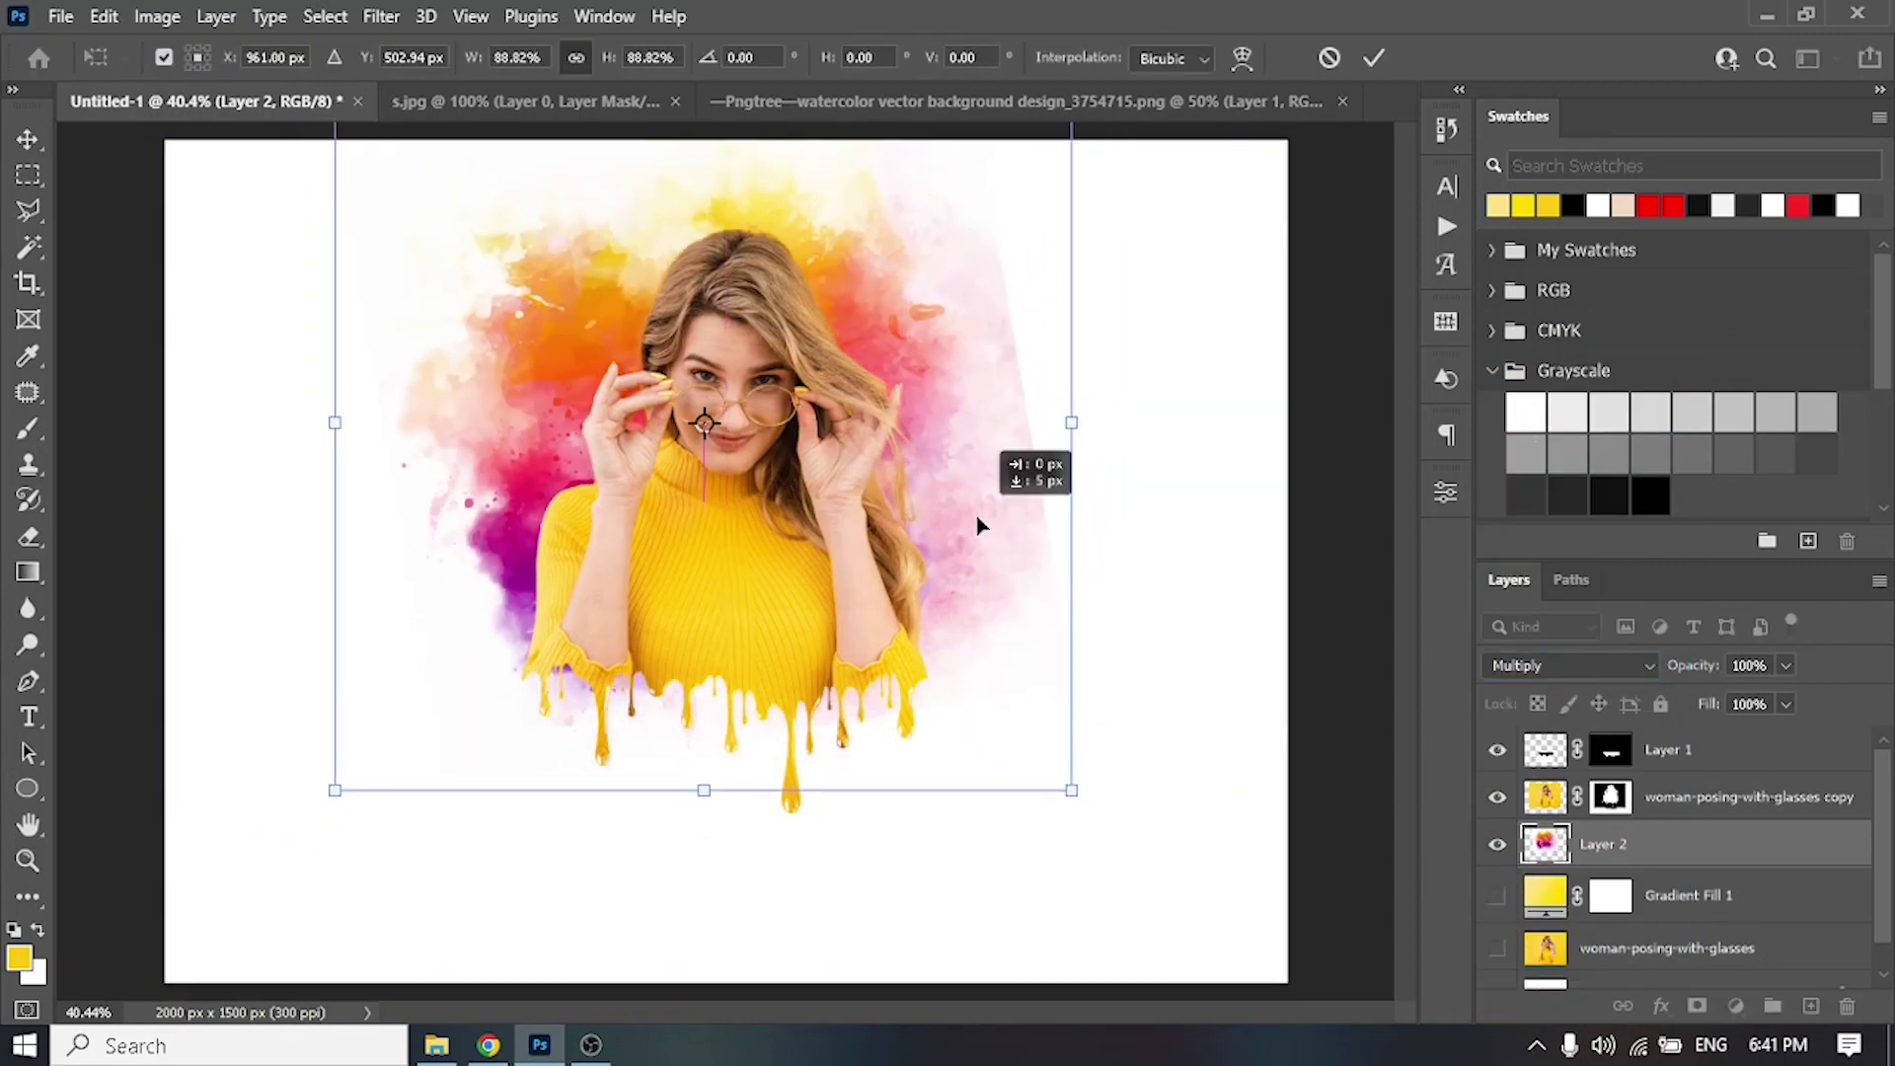
# Step: Add a layer mask to the splash and paint out the pink streak right of the woman
pyautogui.press('Return')
pyautogui.click(1697, 1006)
pyautogui.press('b')
pyautogui.rightClick(913, 246)
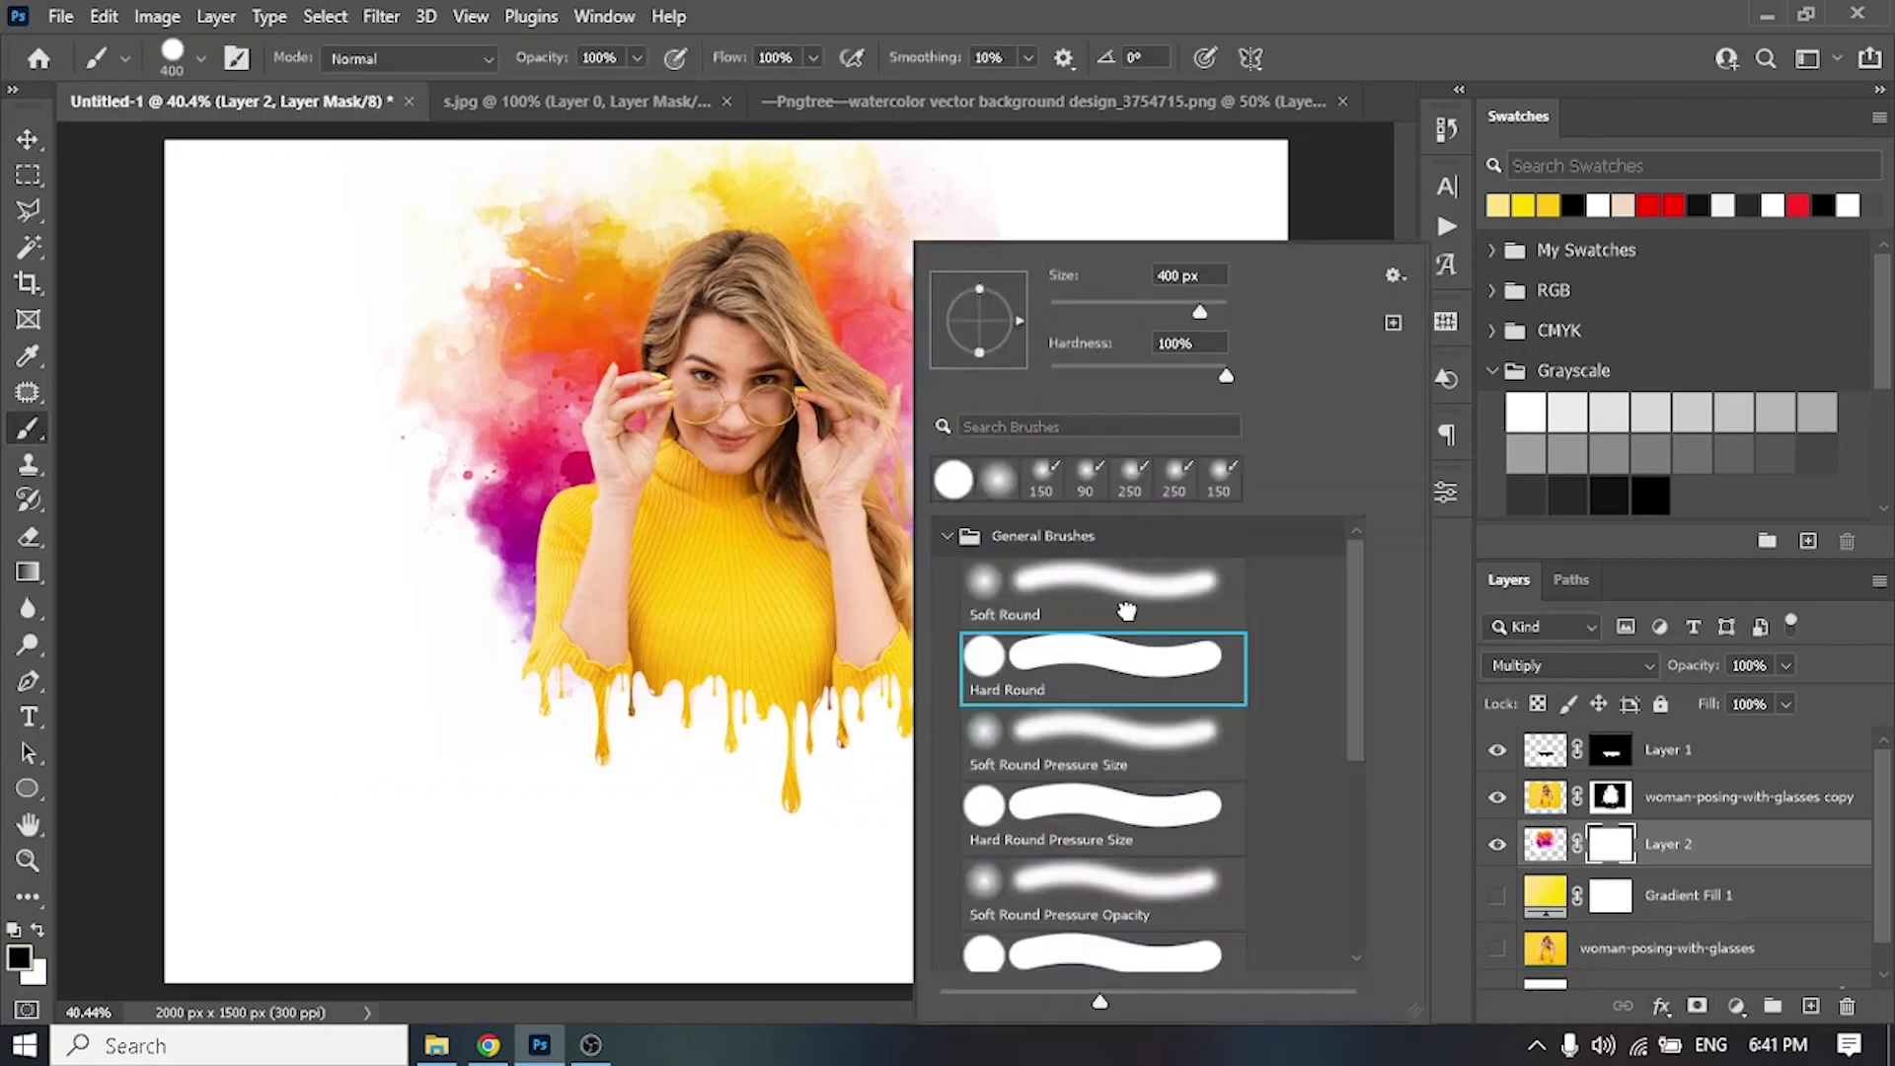
pyautogui.press('d')
pyautogui.hotkey('ctrl', '-')
pyautogui.moveTo(913, 246); pyautogui.dragTo(1034, 395)
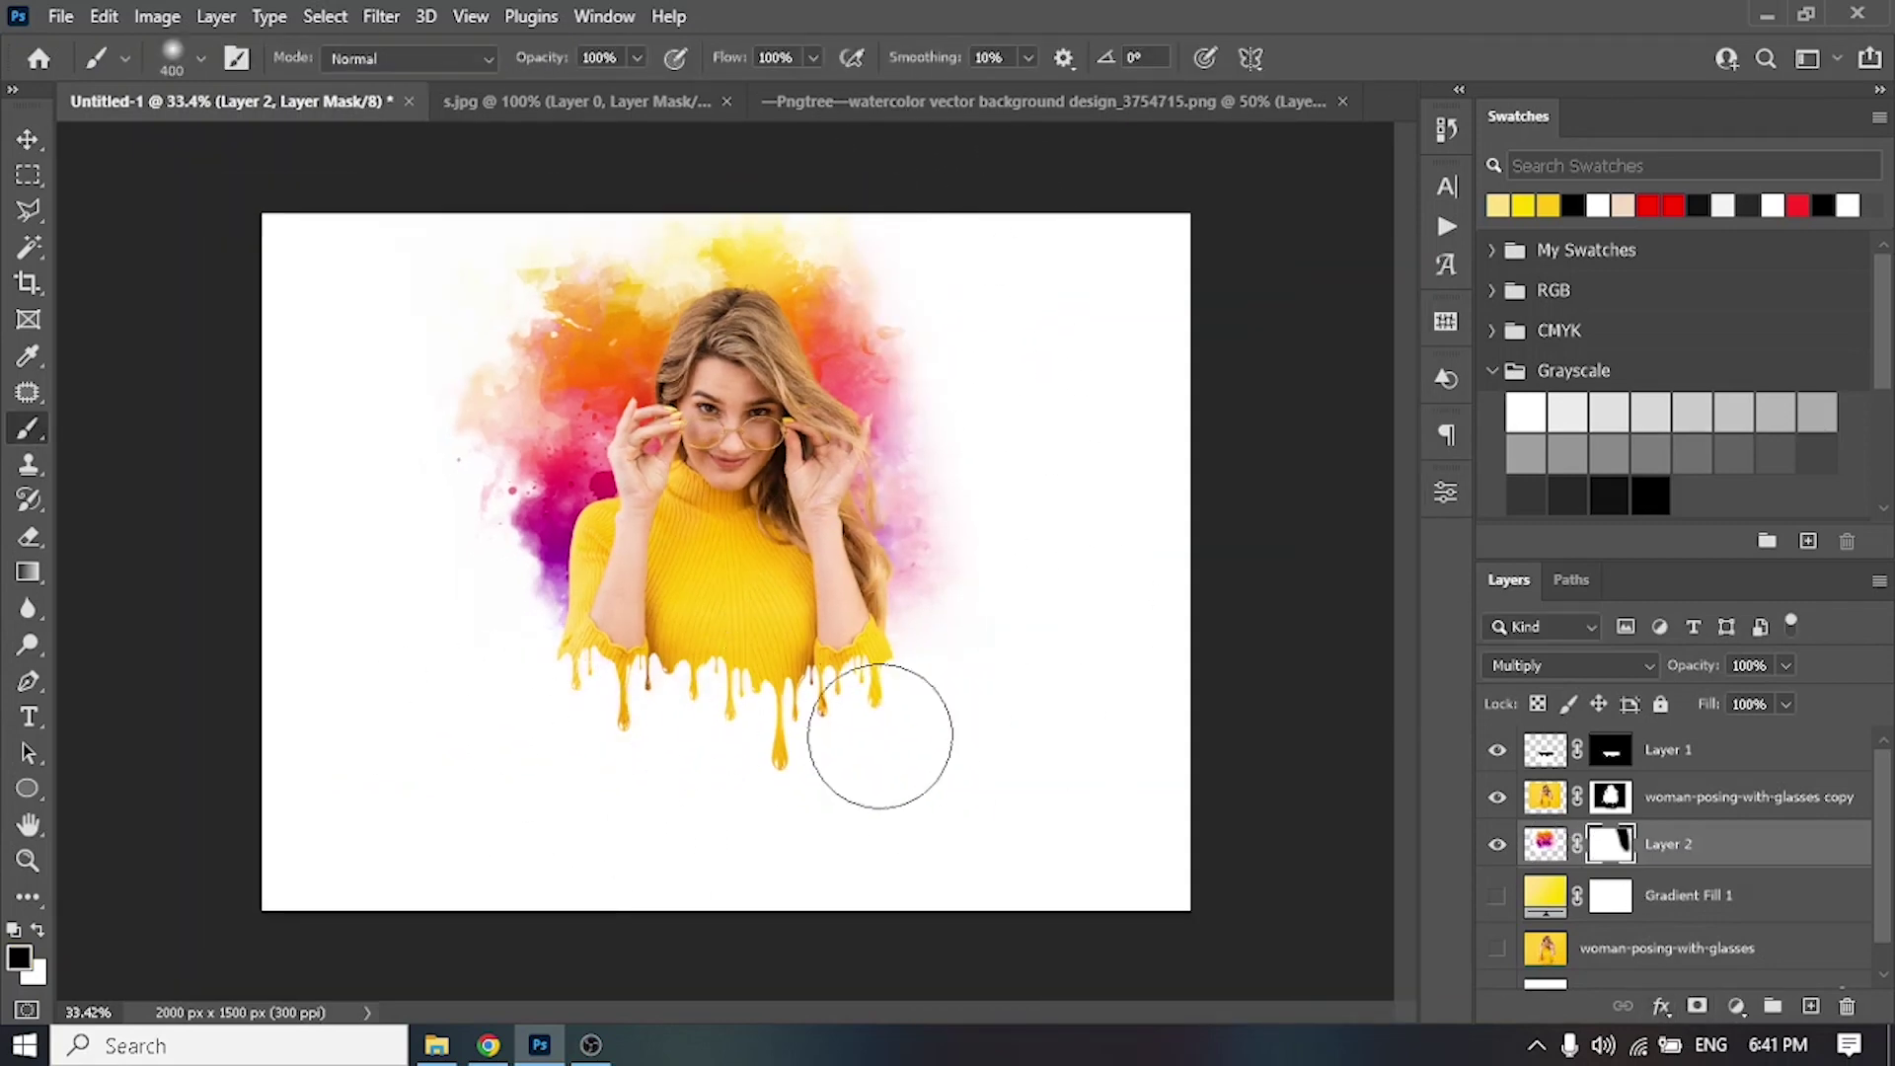
# Step: Widen the watercolor splash and shift it to the right
pyautogui.press('v')
pyautogui.hotkey('ctrl', 't')
pyautogui.moveTo(1017, 428)
pyautogui.mouseDown()
pyautogui.moveTo(935, 441)
pyautogui.moveTo(903, 330)
pyautogui.mouseUp()
pyautogui.press('Return')
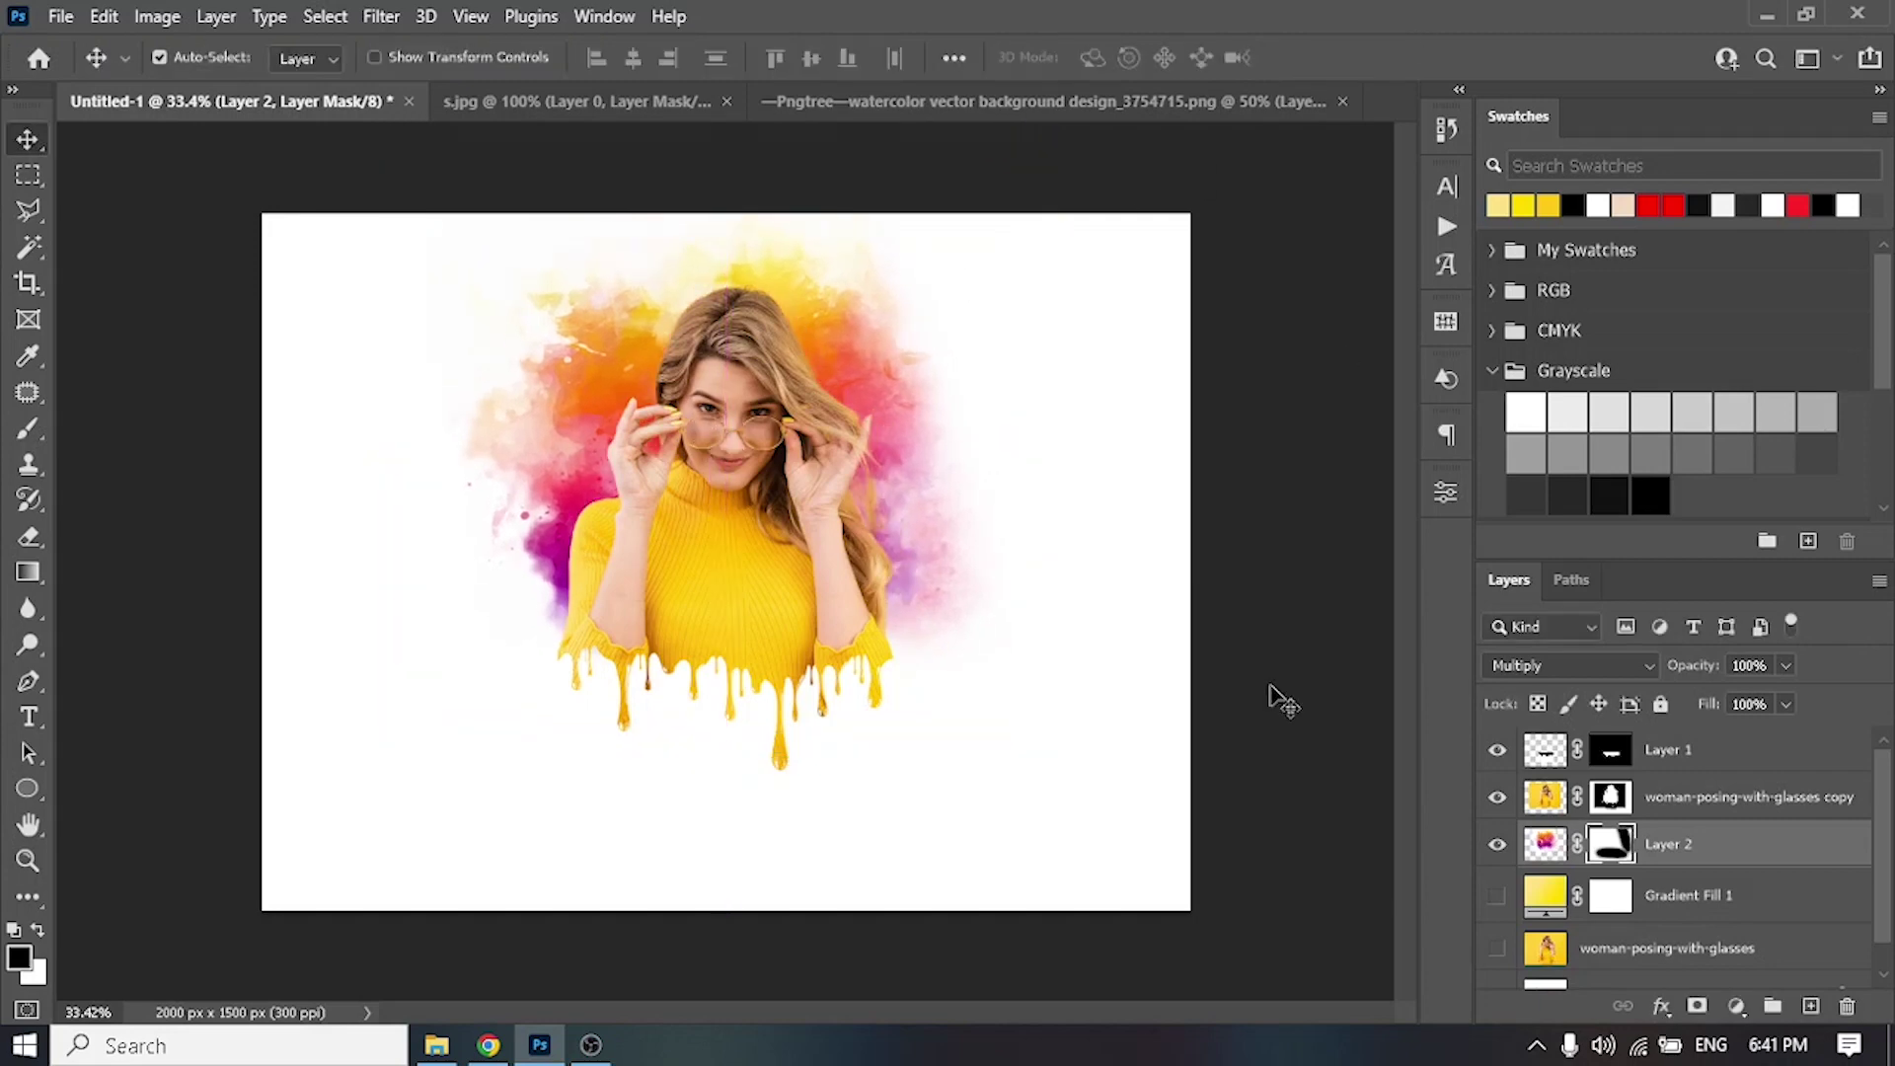
# Step: Sample an orange from the woman's sweater as the painting colour
pyautogui.press('b')
pyautogui.press('v')
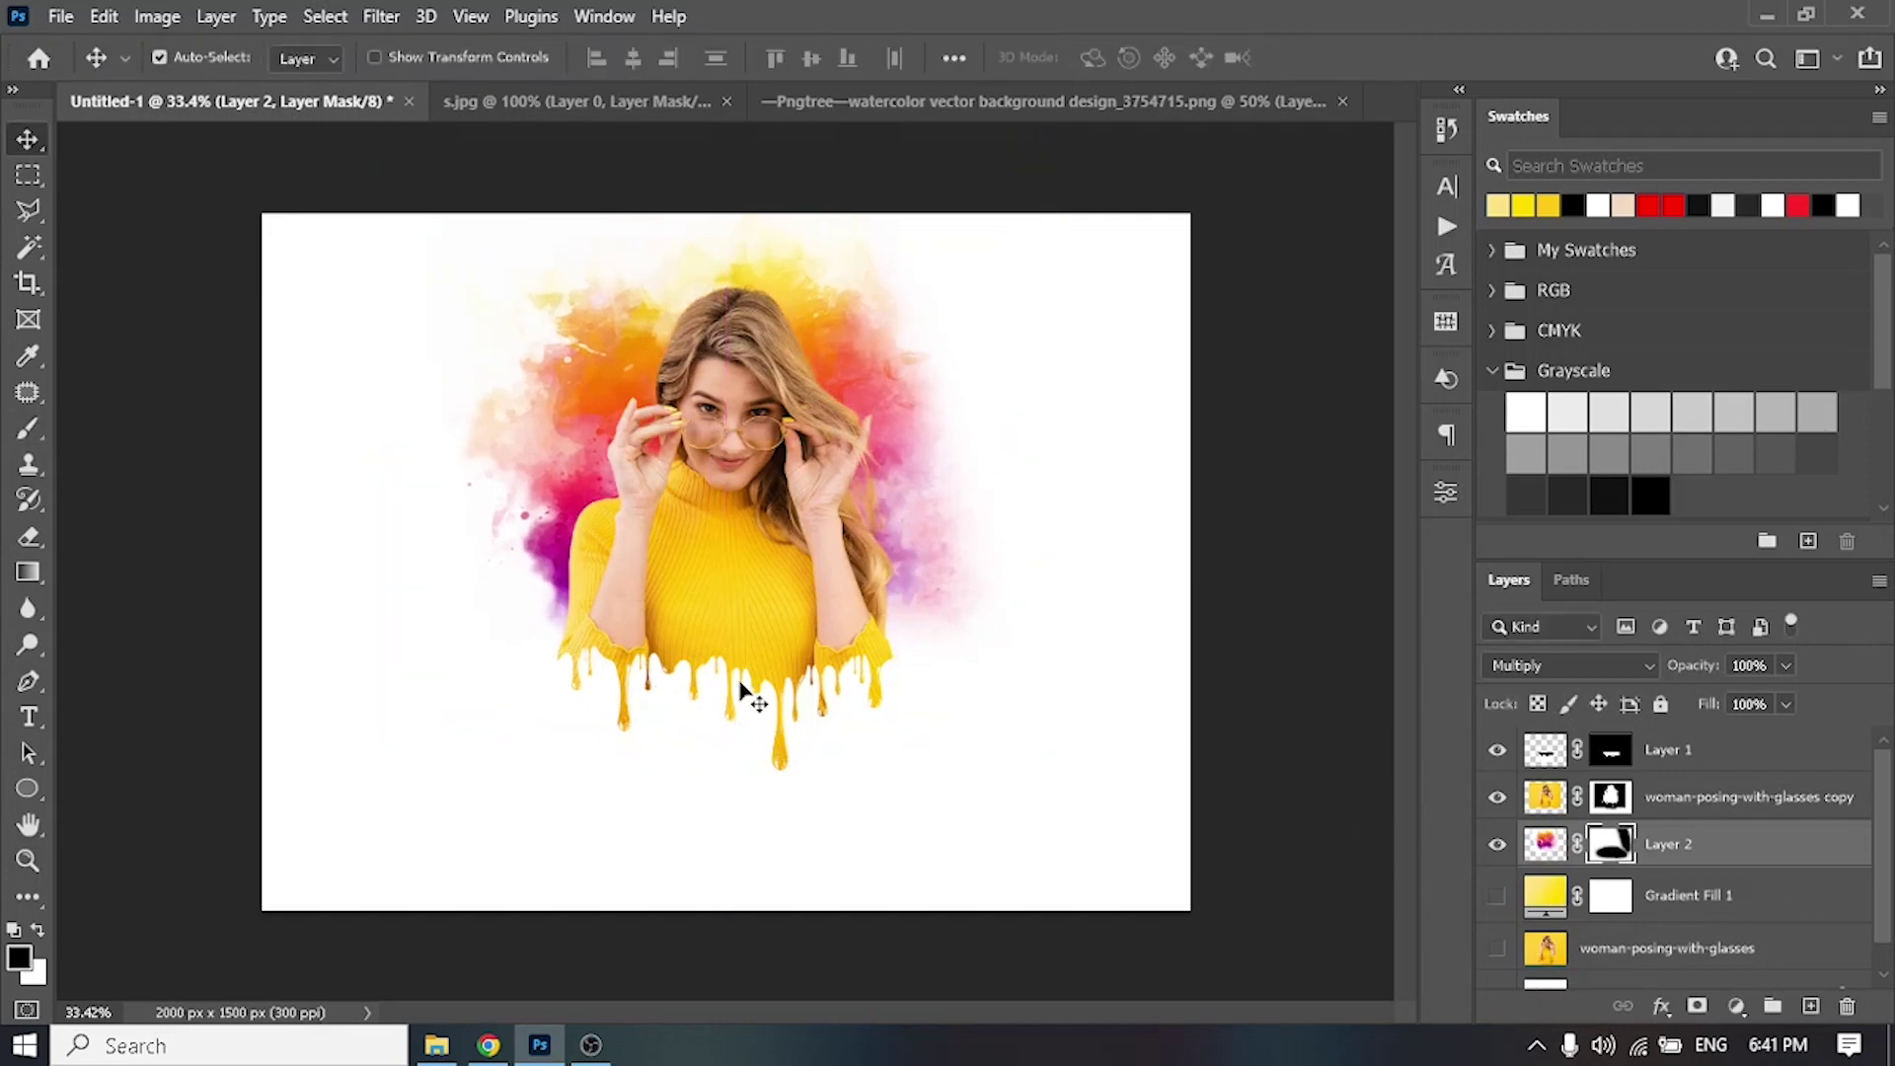
pyautogui.press('m')
pyautogui.press('v')
pyautogui.press('i')
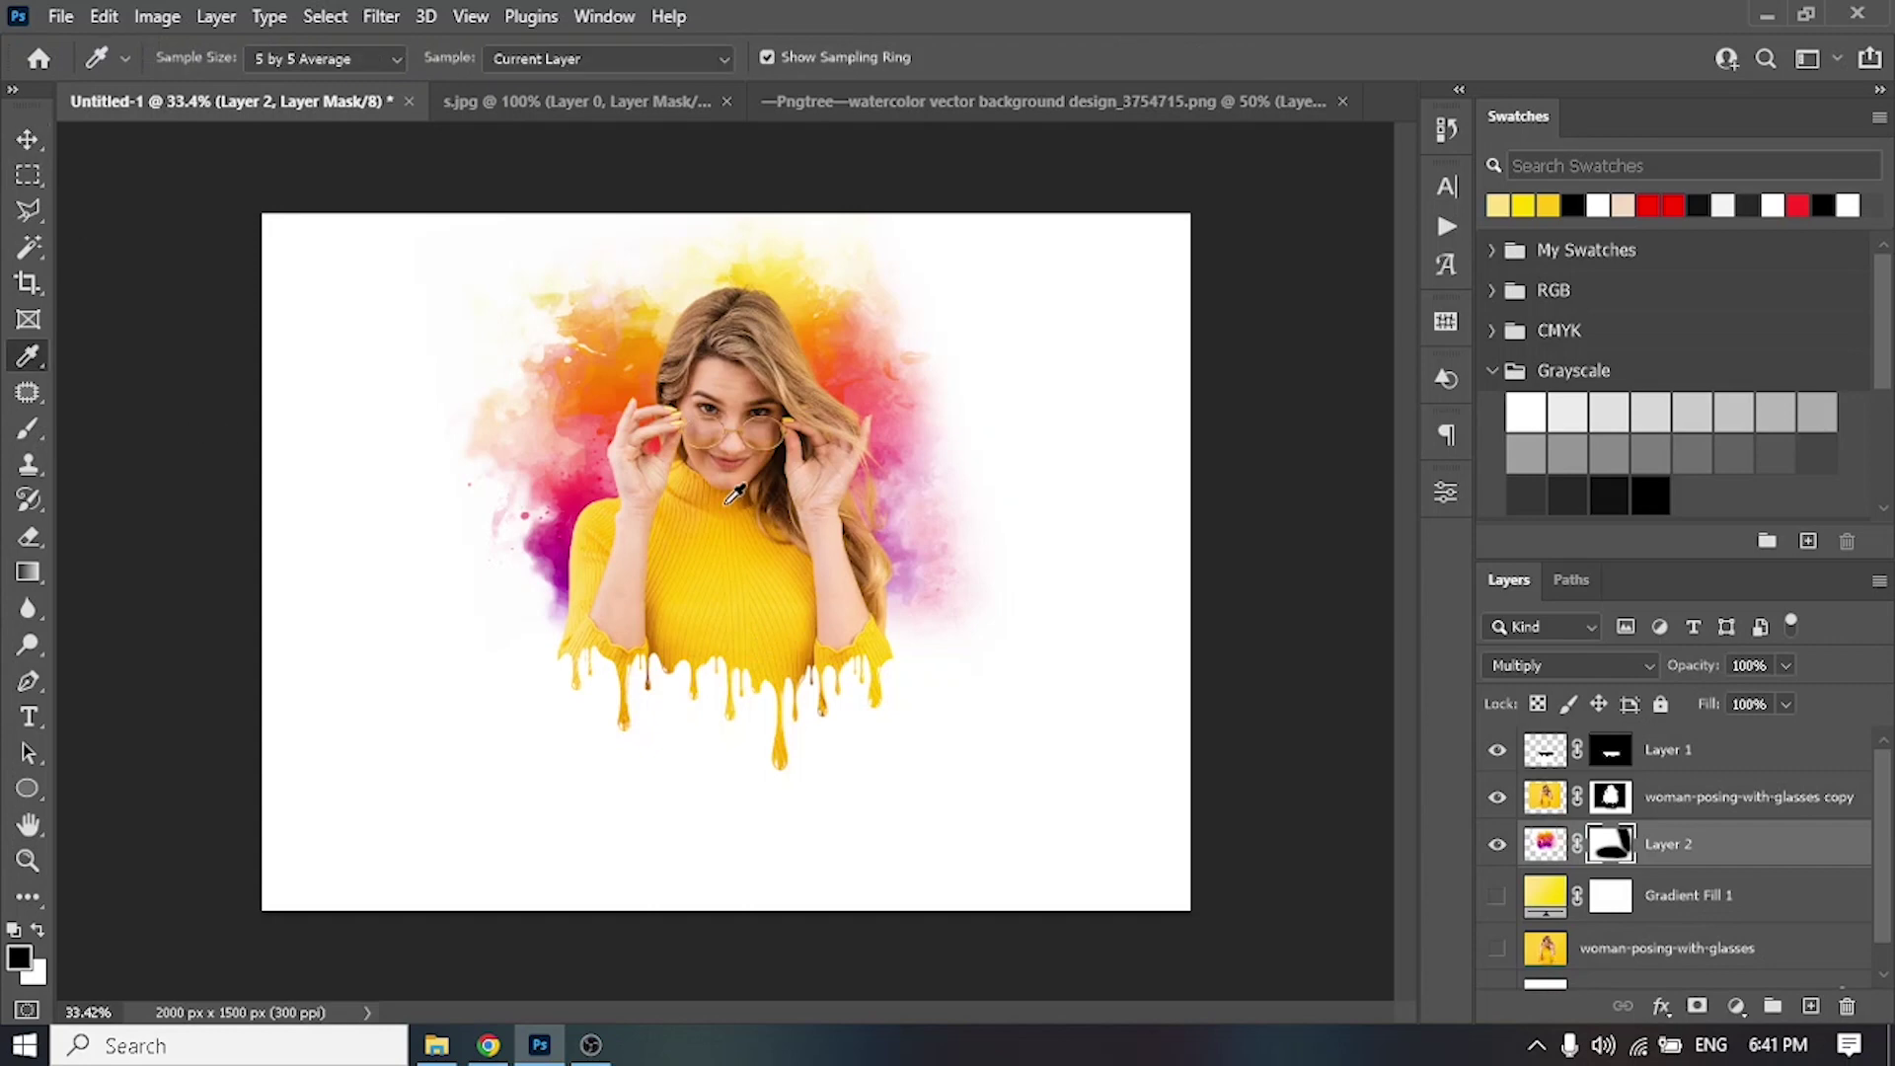
pyautogui.click(722, 500)
pyautogui.press('m')
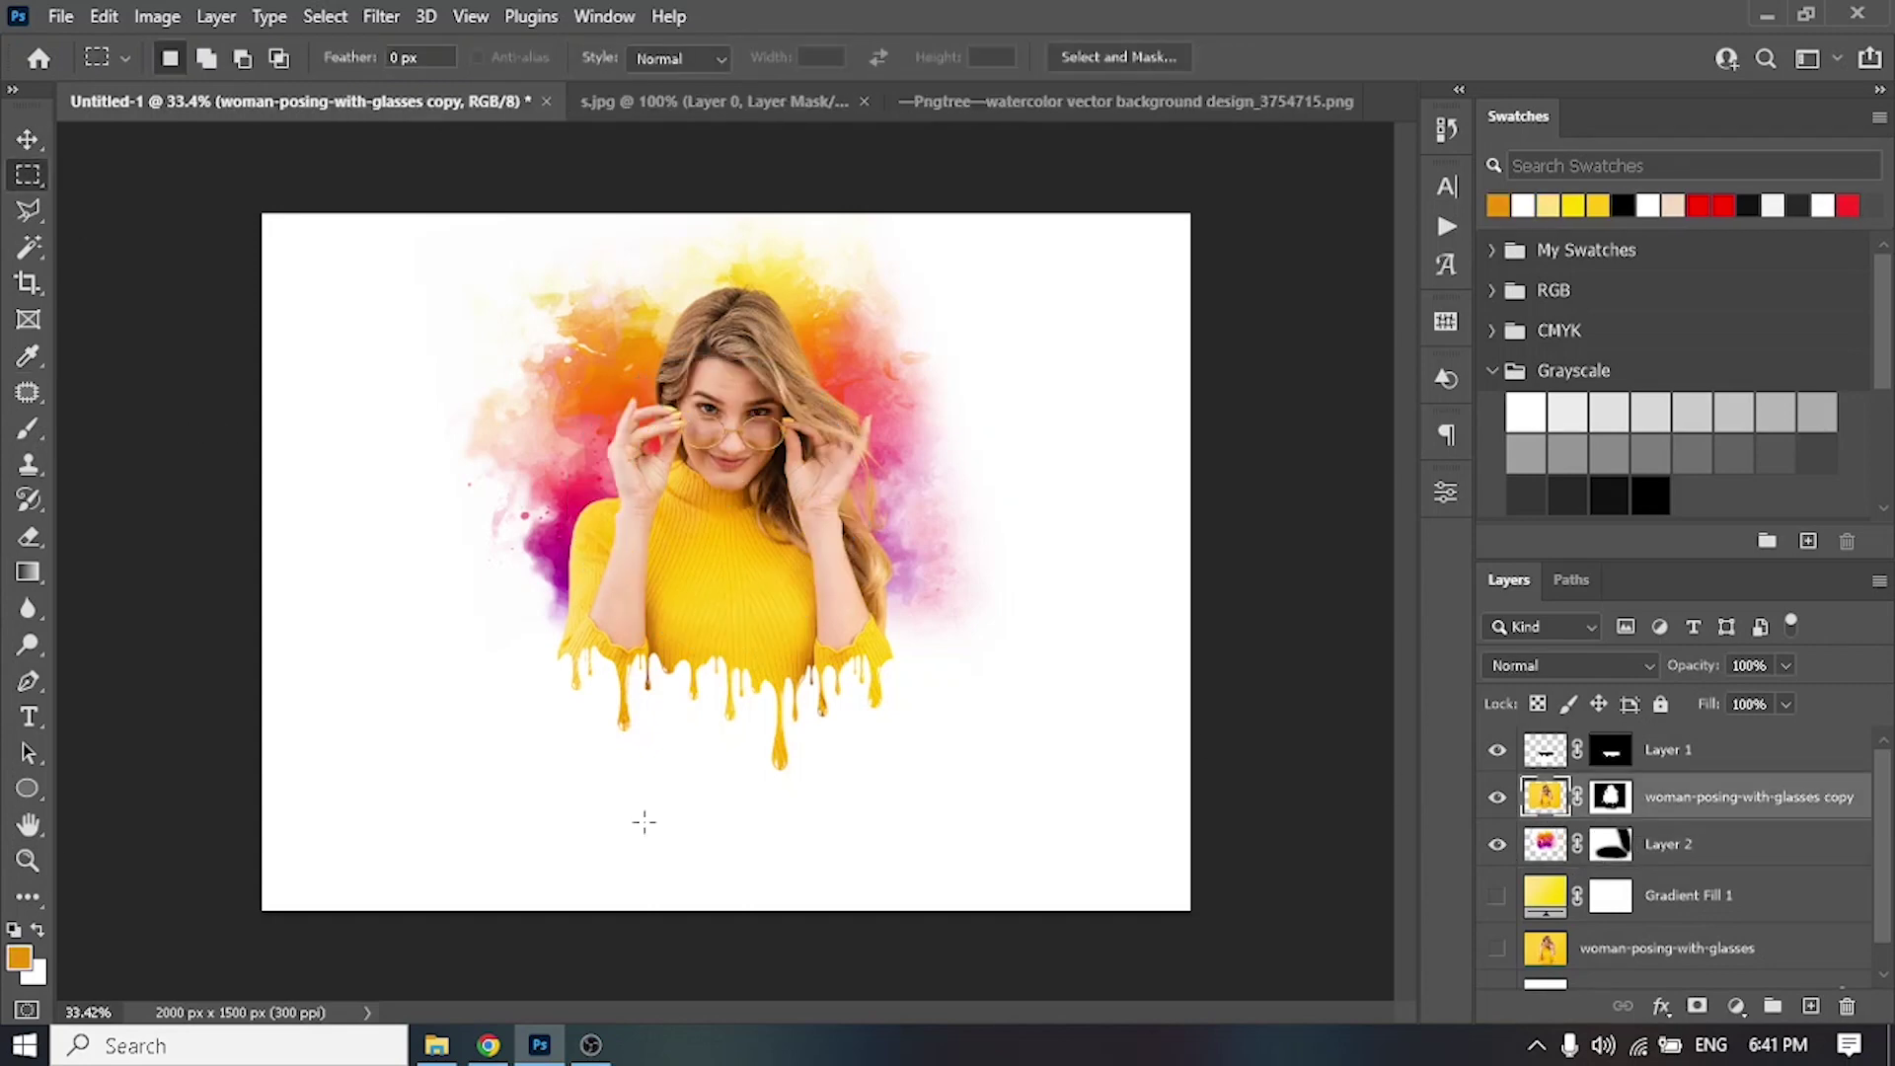
pyautogui.click(27, 788)
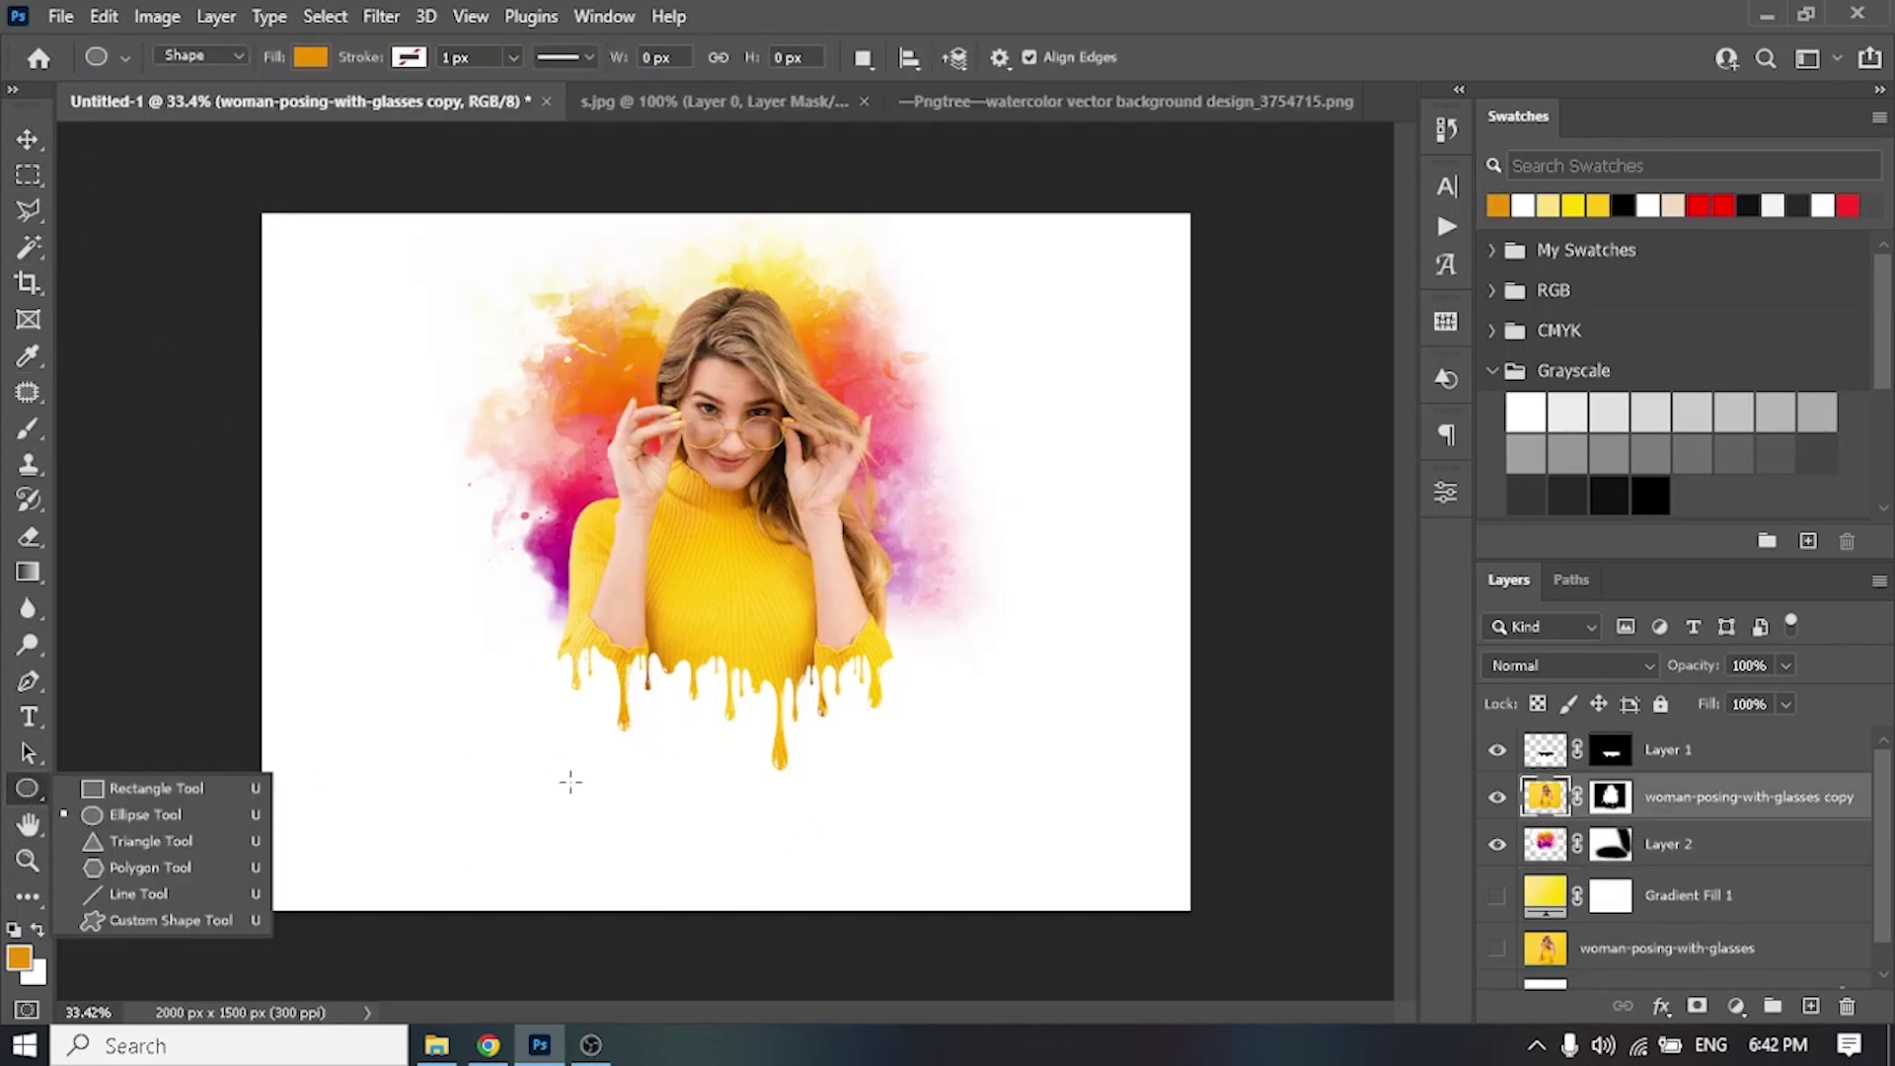
# Step: Choose a soft brush and test an orange stroke below the drips, then undo it
pyautogui.press('b')
pyautogui.rightClick(698, 783)
pyautogui.press('Escape')
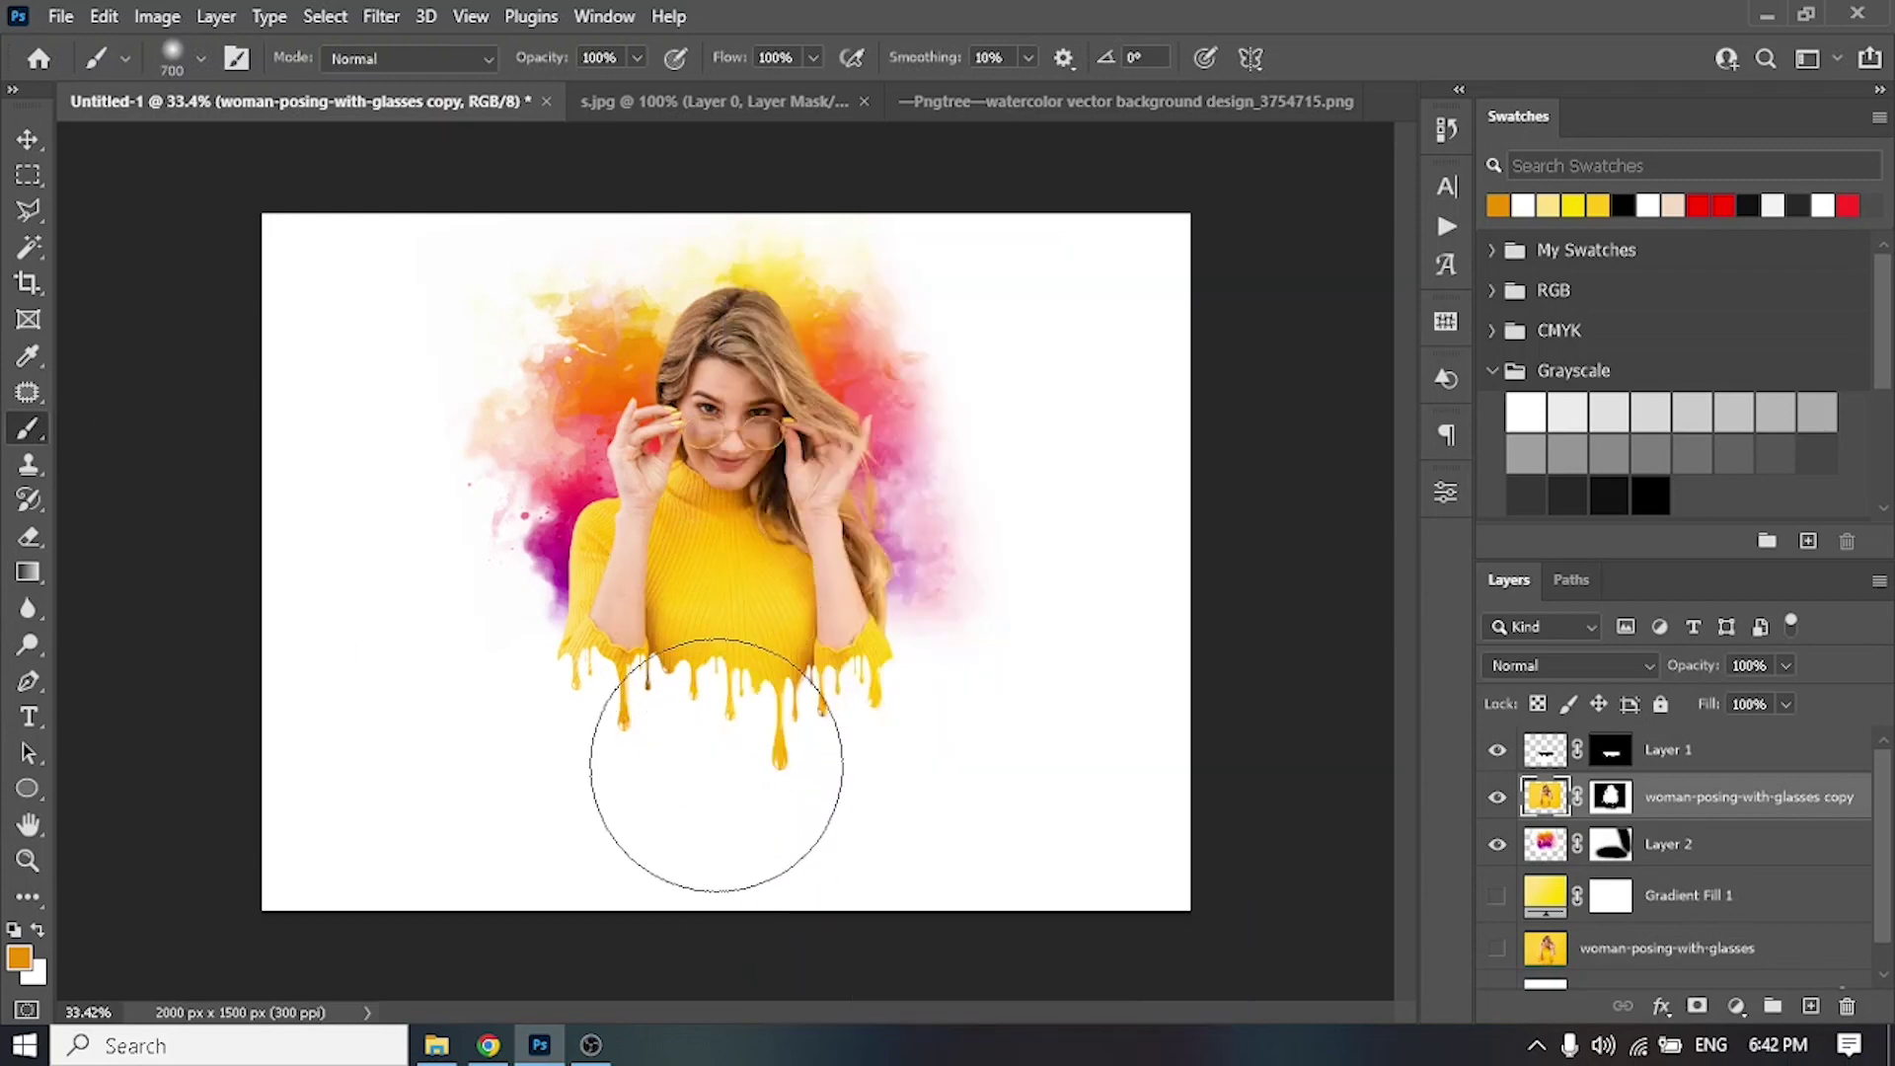
pyautogui.moveTo(717, 764); pyautogui.dragTo(909, 796)
pyautogui.hotkey('ctrl', 'z')
# Step: On new Layer 3, paint a soft orange glow under the drips and transform it into a flat, wide band
pyautogui.click(1713, 846)
pyautogui.click(1810, 1006)
pyautogui.moveTo(613, 803); pyautogui.dragTo(1004, 871)
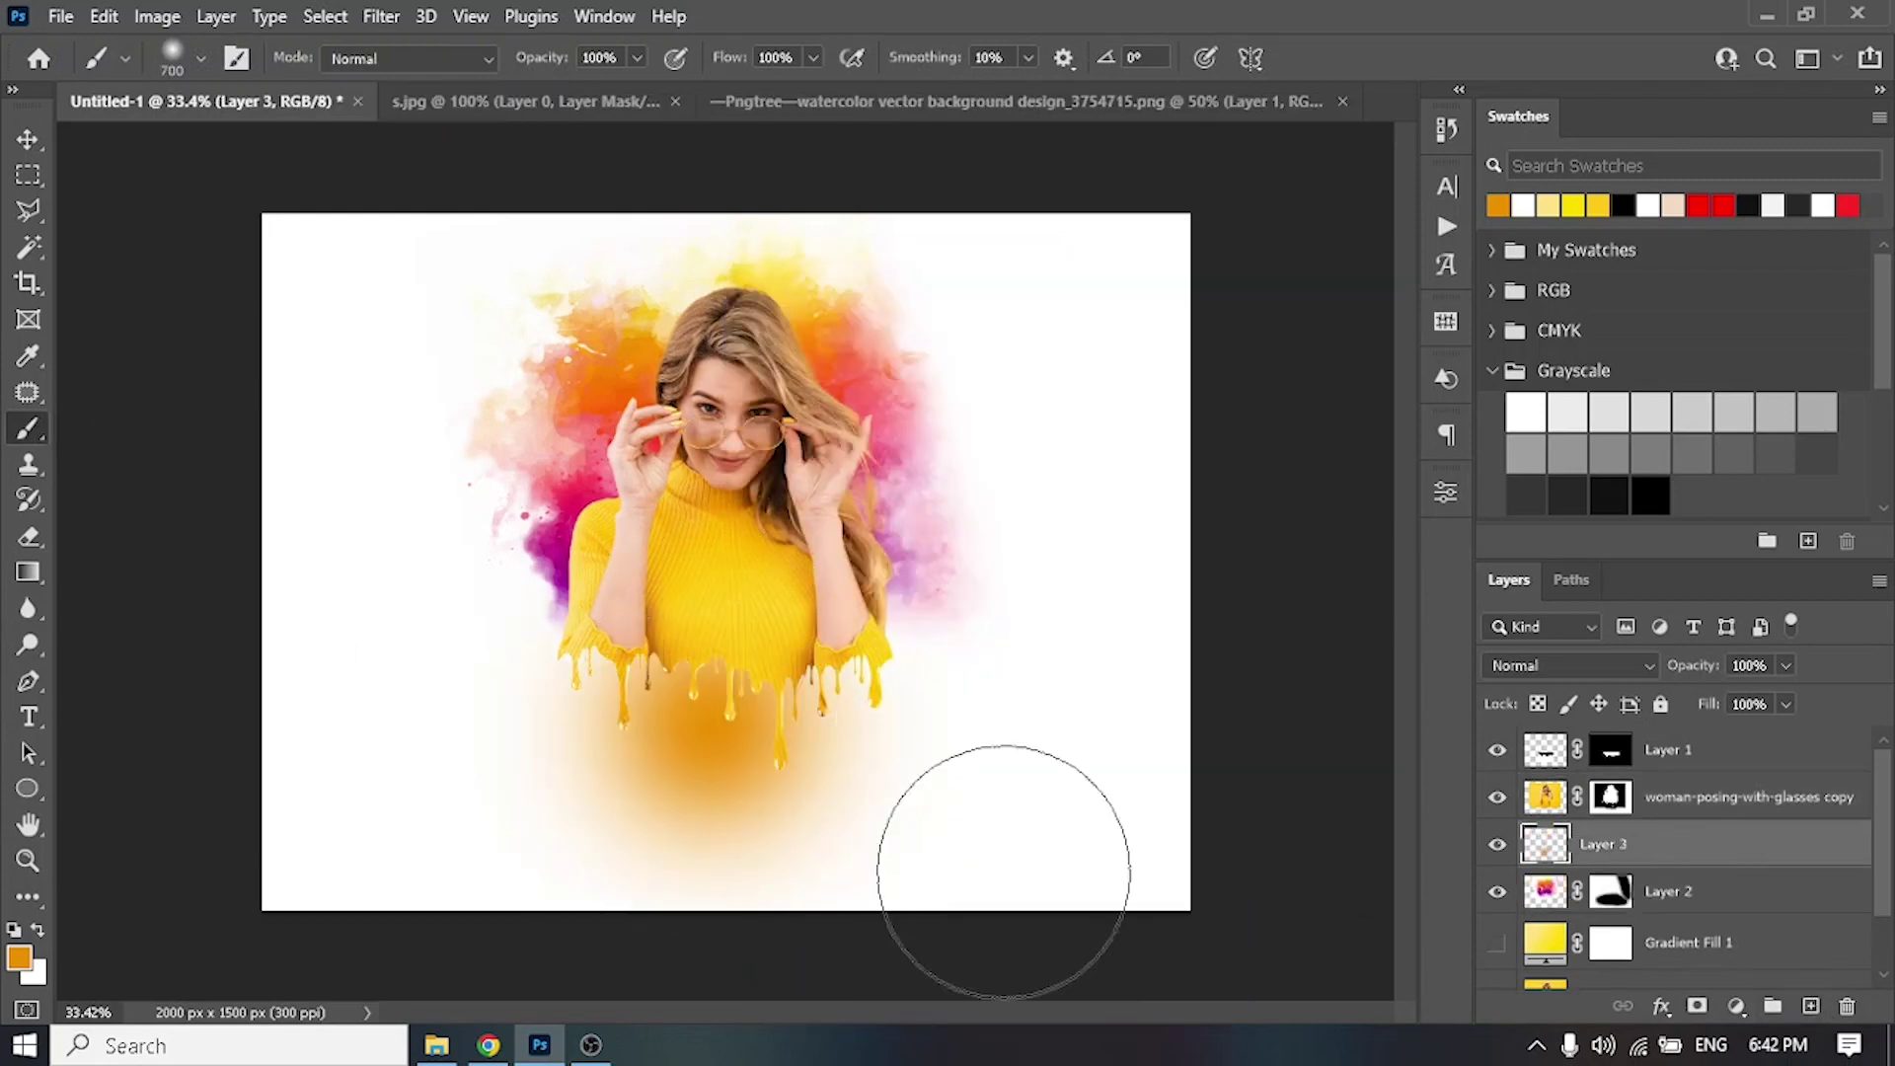
pyautogui.hotkey('ctrl', 't')
pyautogui.moveTo(712, 457); pyautogui.dragTo(712, 634)
pyautogui.moveTo(862, 711); pyautogui.dragTo(873, 790)
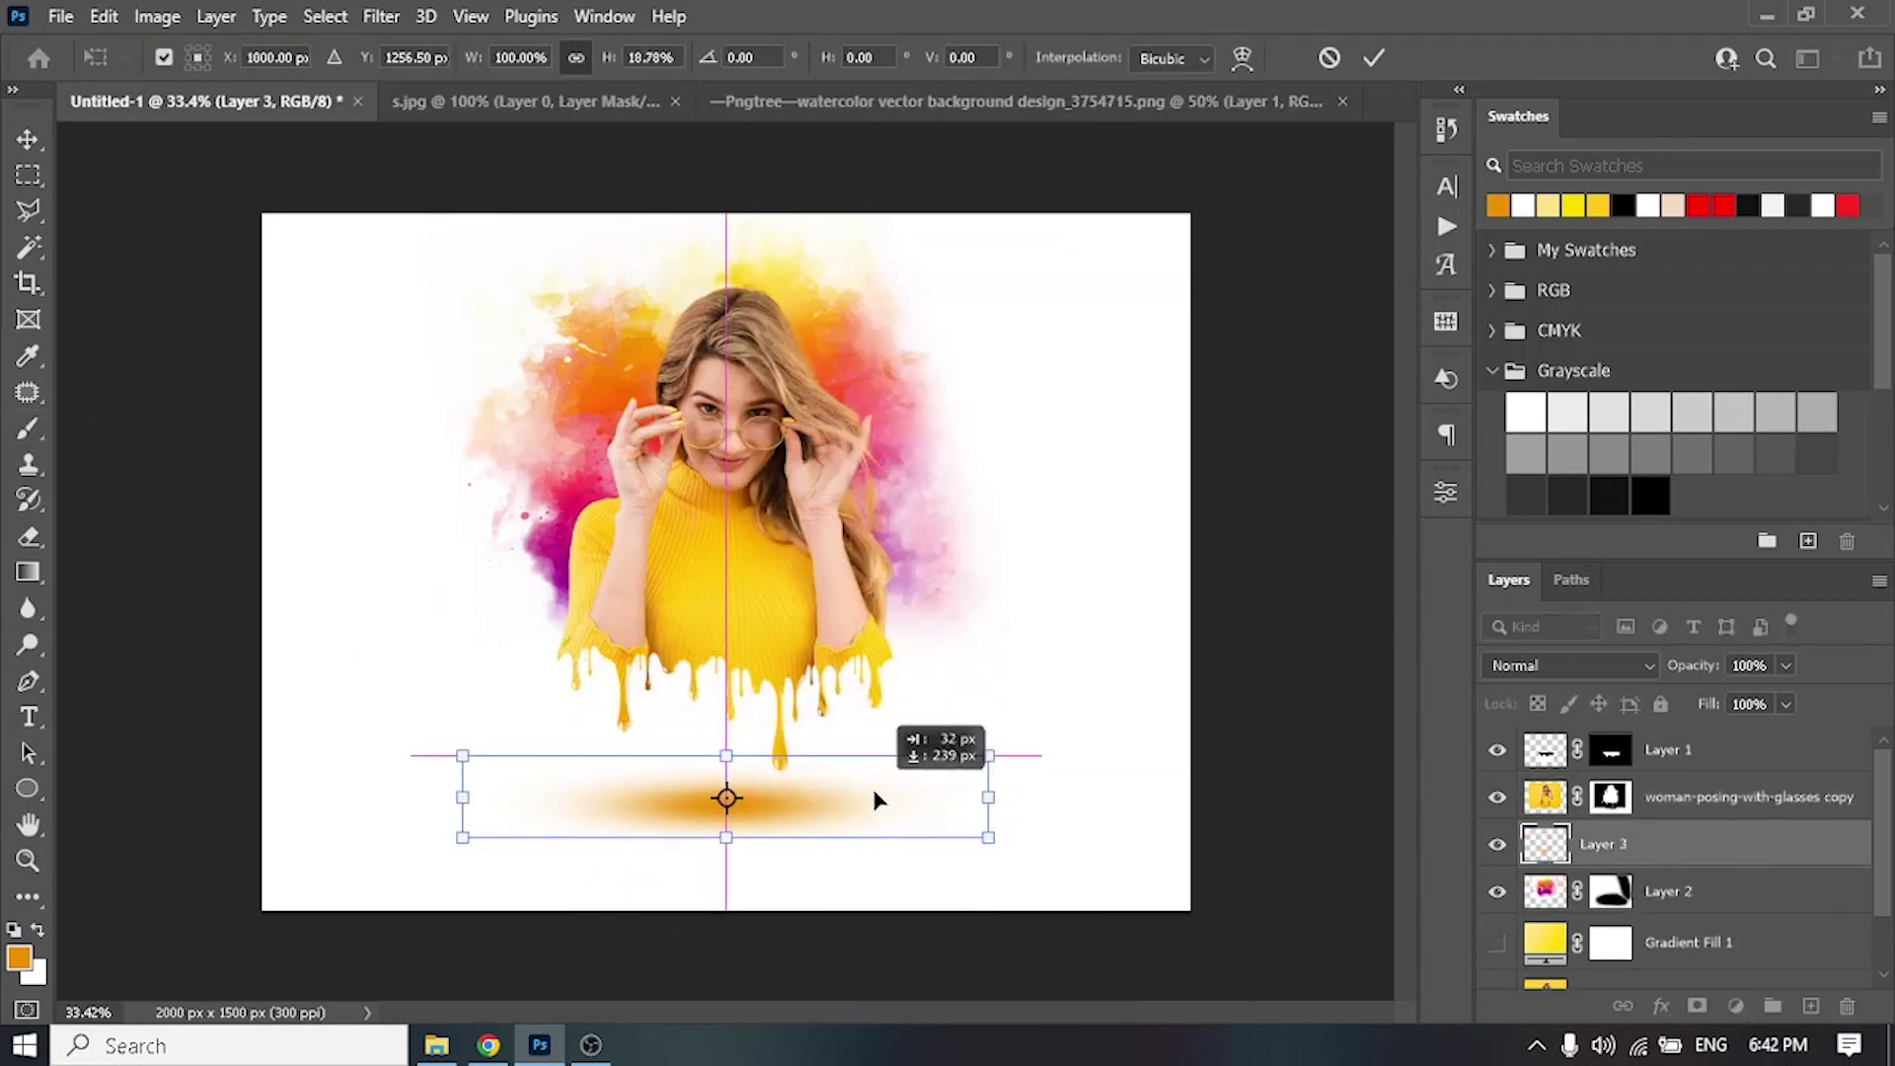
pyautogui.moveTo(1038, 806); pyautogui.dragTo(1078, 806)
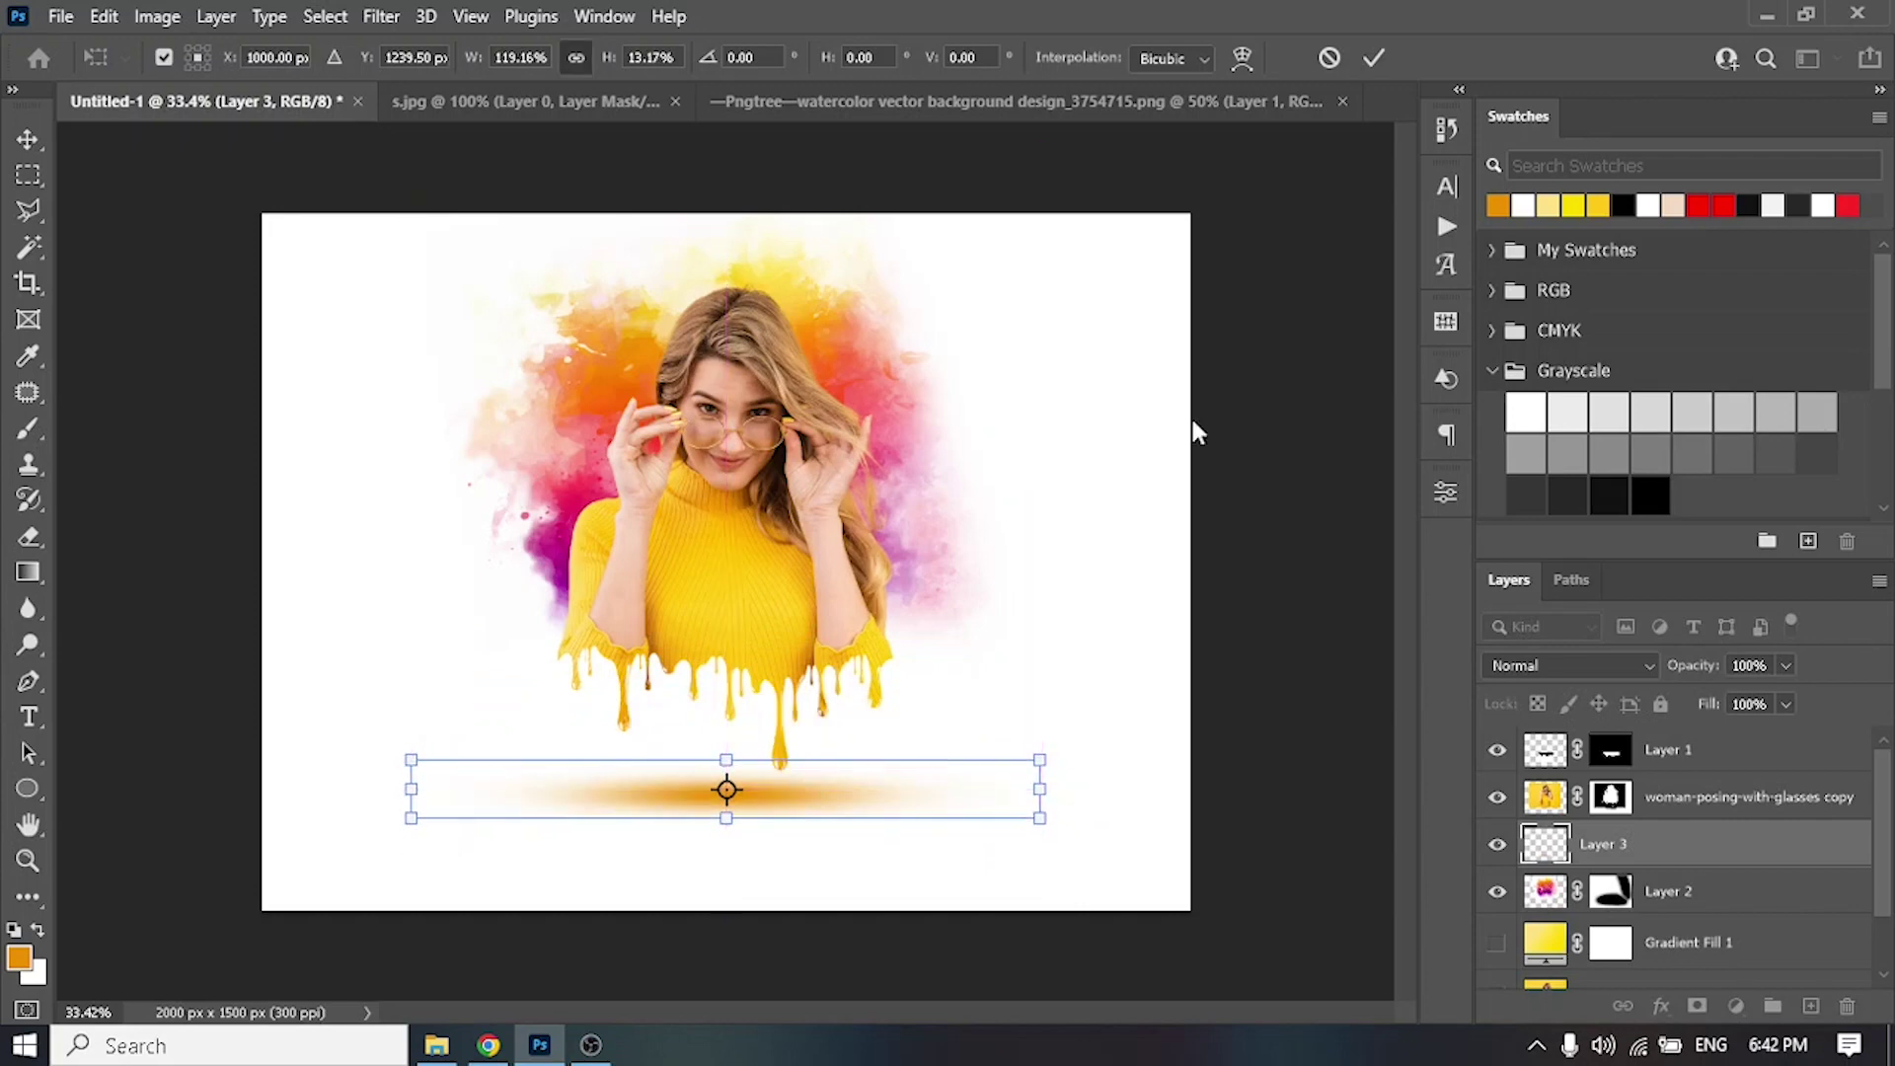
pyautogui.press('Return')
# Step: Show Gradient Fill 1 again and nudge the shadow into place under the drips
pyautogui.click(1498, 943)
pyautogui.press('v')
pyautogui.moveTo(728, 810); pyautogui.dragTo(738, 807)
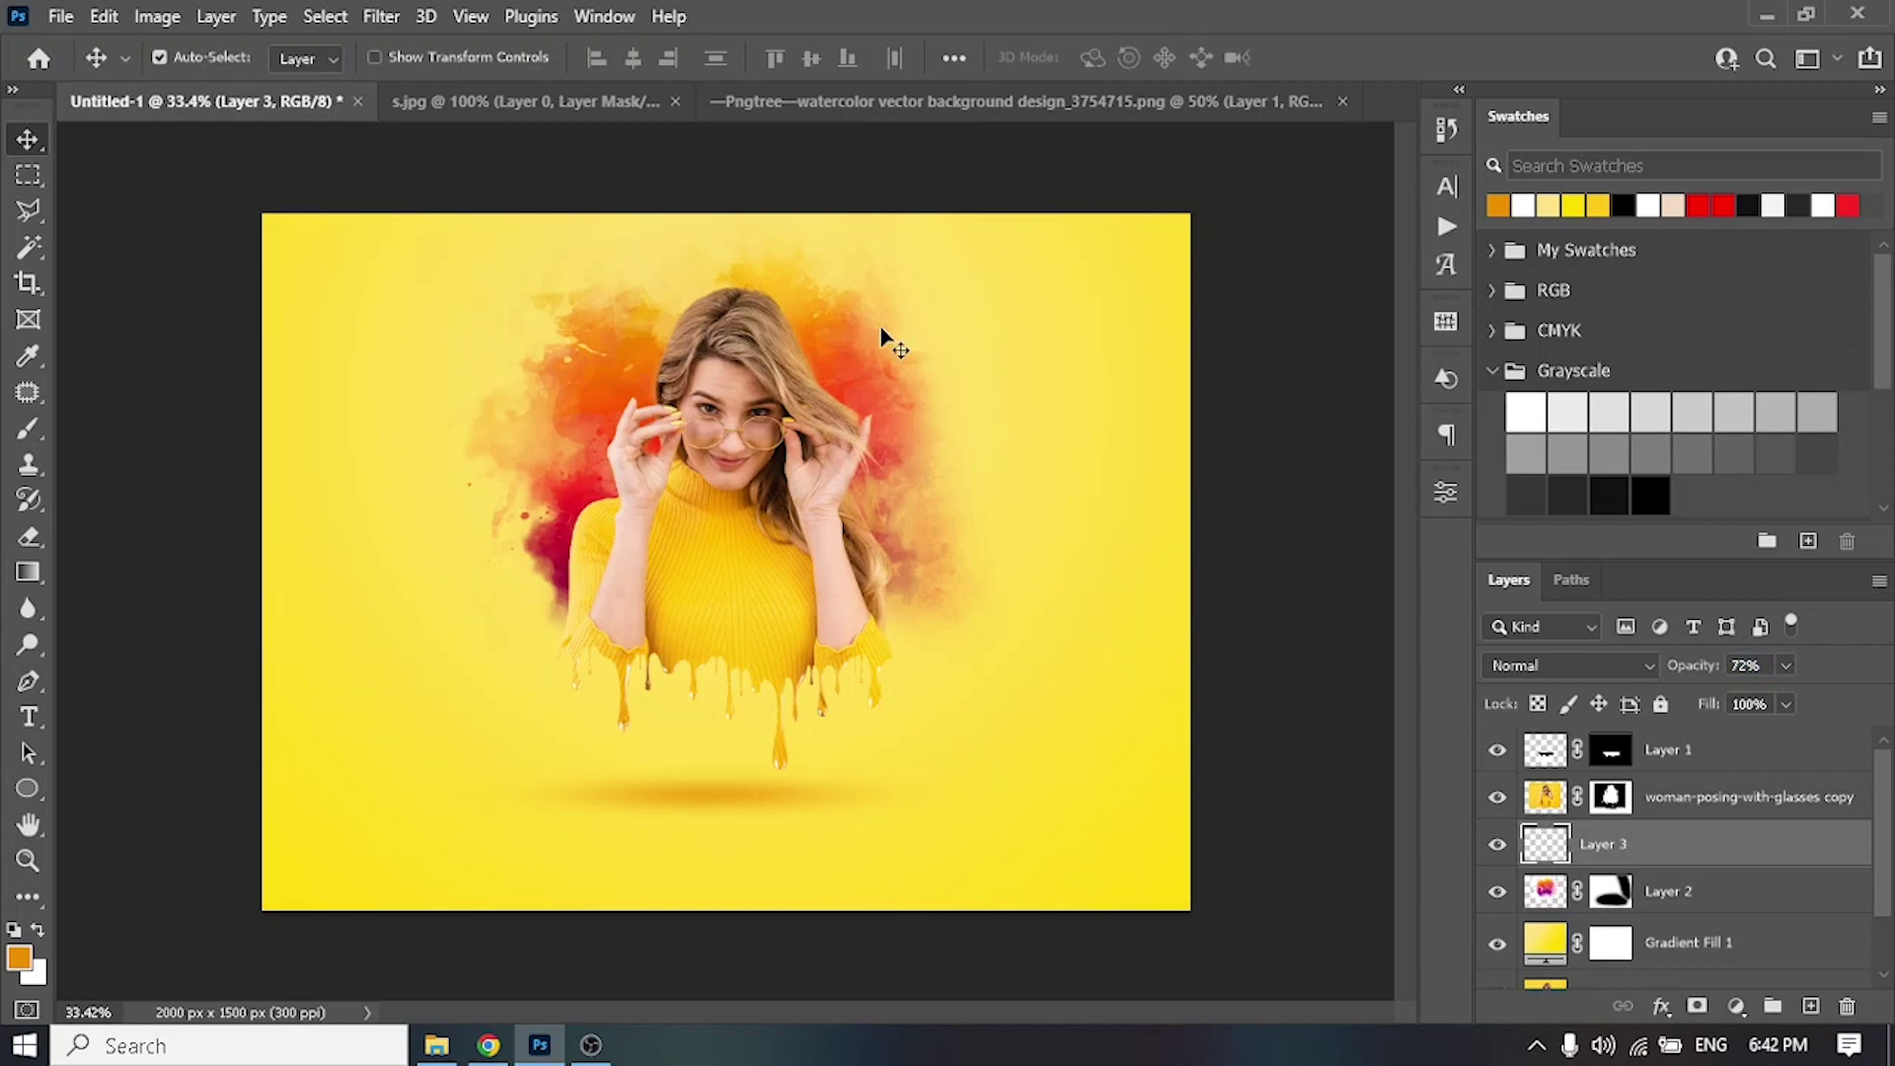
# Step: Add a Hue/Saturation layer clipped to Layer 2, setting hue to -53 to redden the splash
pyautogui.click(1736, 1006)
pyautogui.click(1688, 754)
pyautogui.moveTo(1237, 597)
pyautogui.mouseDown()
pyautogui.moveTo(1272, 599)
pyautogui.moveTo(1226, 653)
pyautogui.moveTo(1156, 597)
pyautogui.mouseUp()
pyautogui.click(1208, 984)
pyautogui.click(1290, 655)
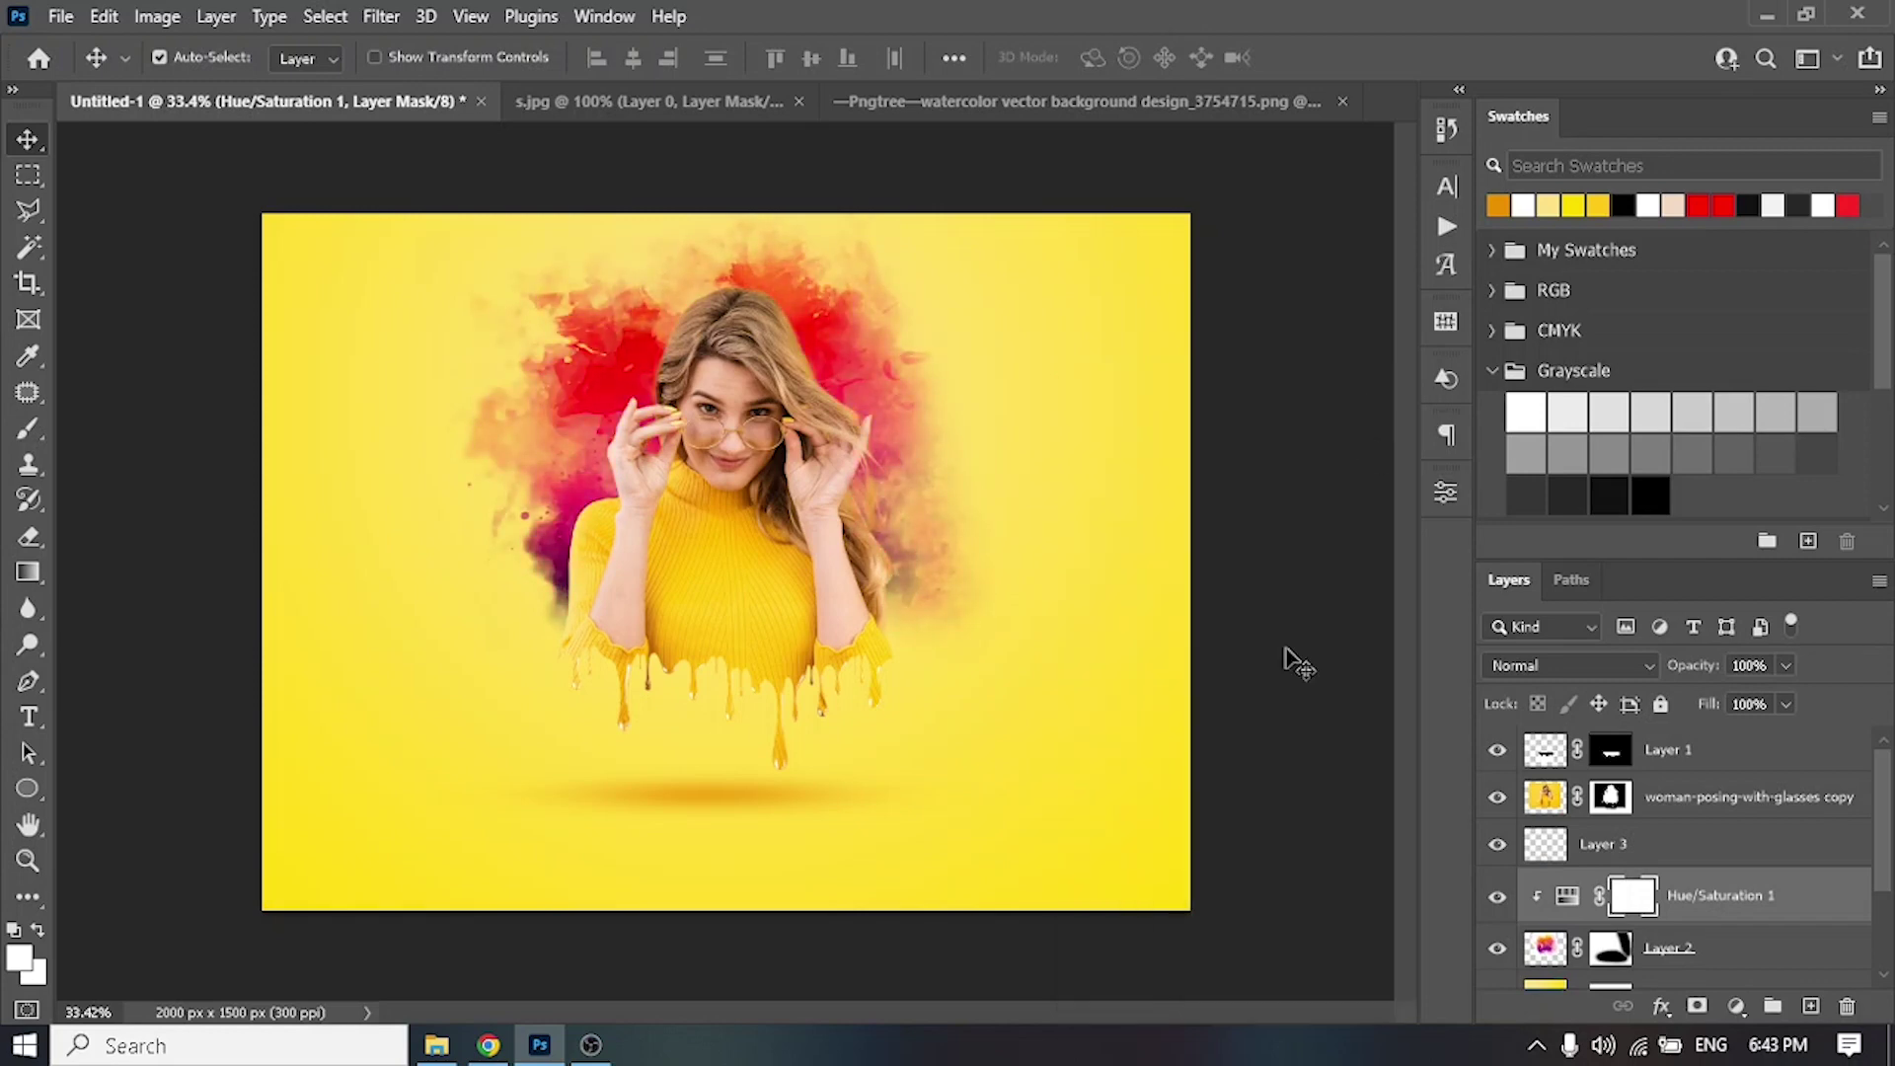
# Step: Select the composition layers, move them down slightly and scale them to about 101%
pyautogui.scroll(2, 700, 400)
pyautogui.scroll(-3, 943, 557)
pyautogui.click(1668, 948)
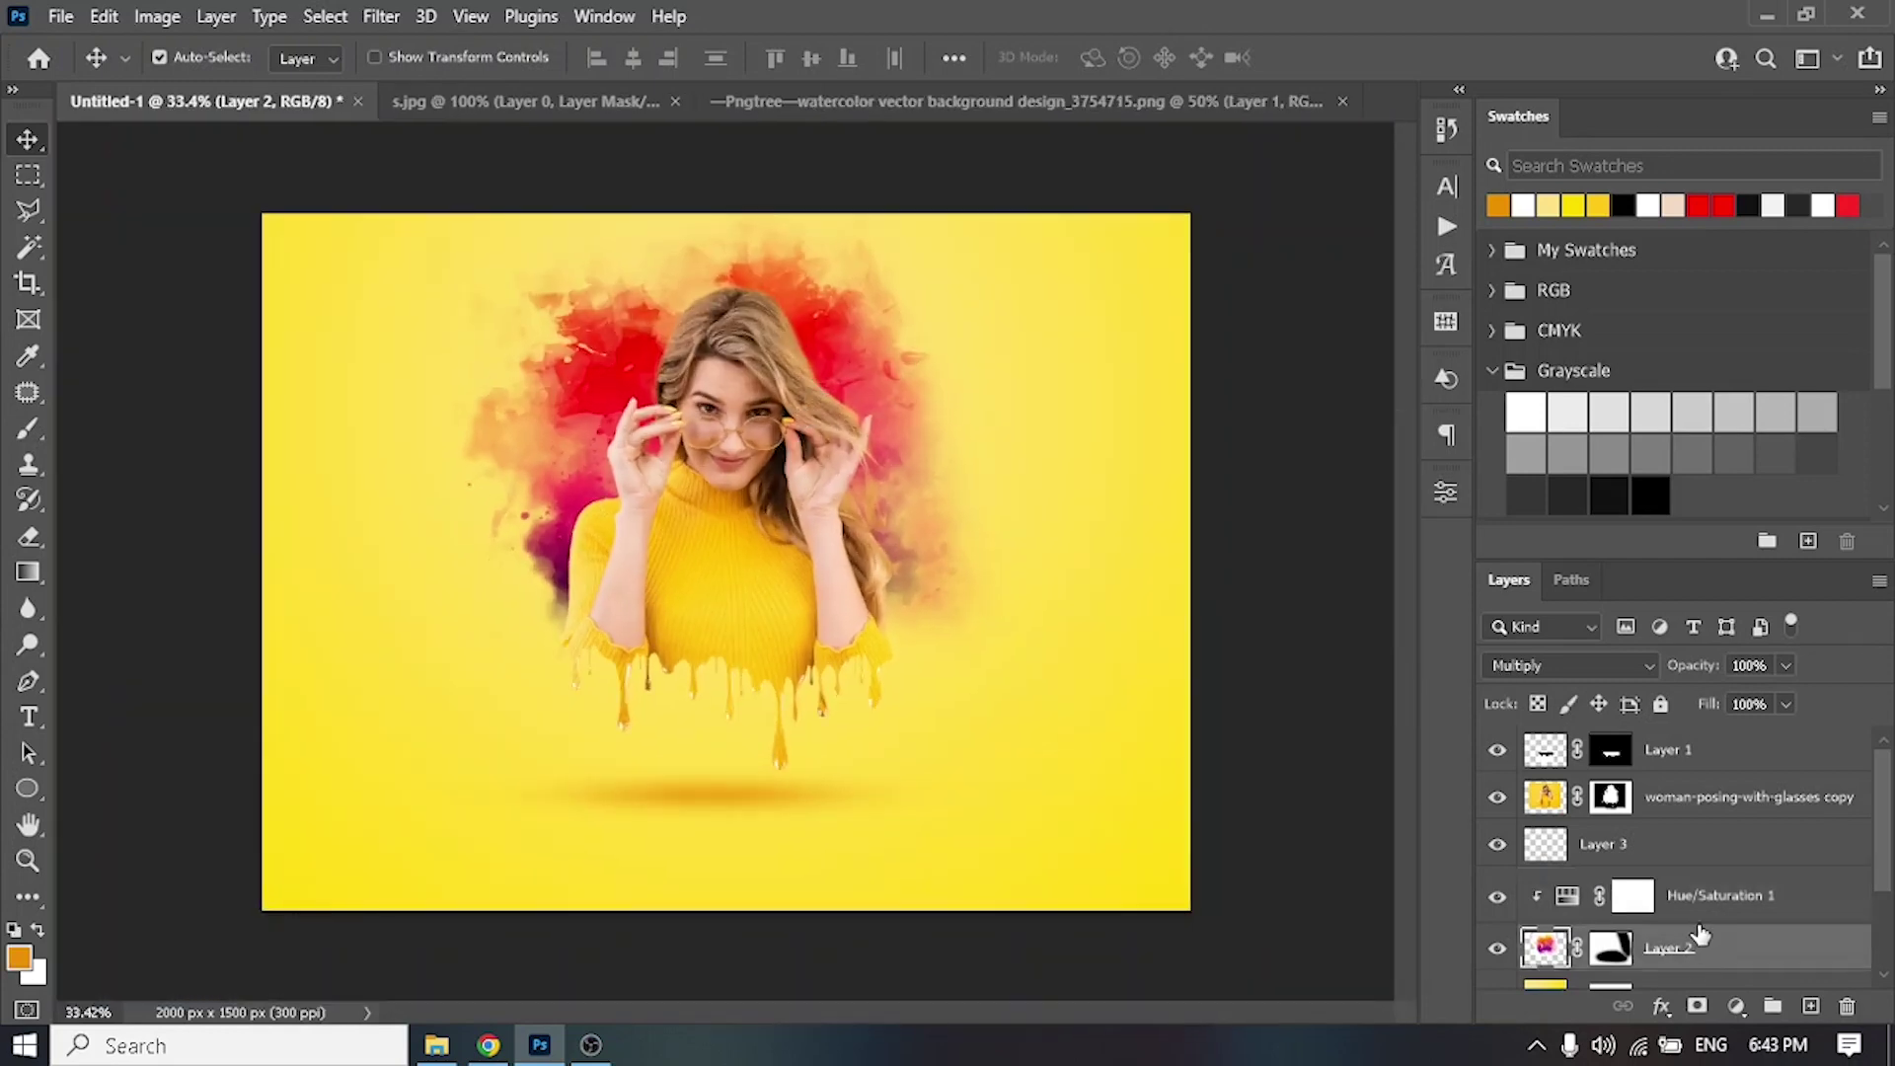
pyautogui.scroll(-1, 1705, 901)
pyautogui.scroll(1, 1678, 858)
pyautogui.keyDown('shift'); pyautogui.click(1668, 750); pyautogui.keyUp('shift')
pyautogui.hotkey('ctrl', 't')
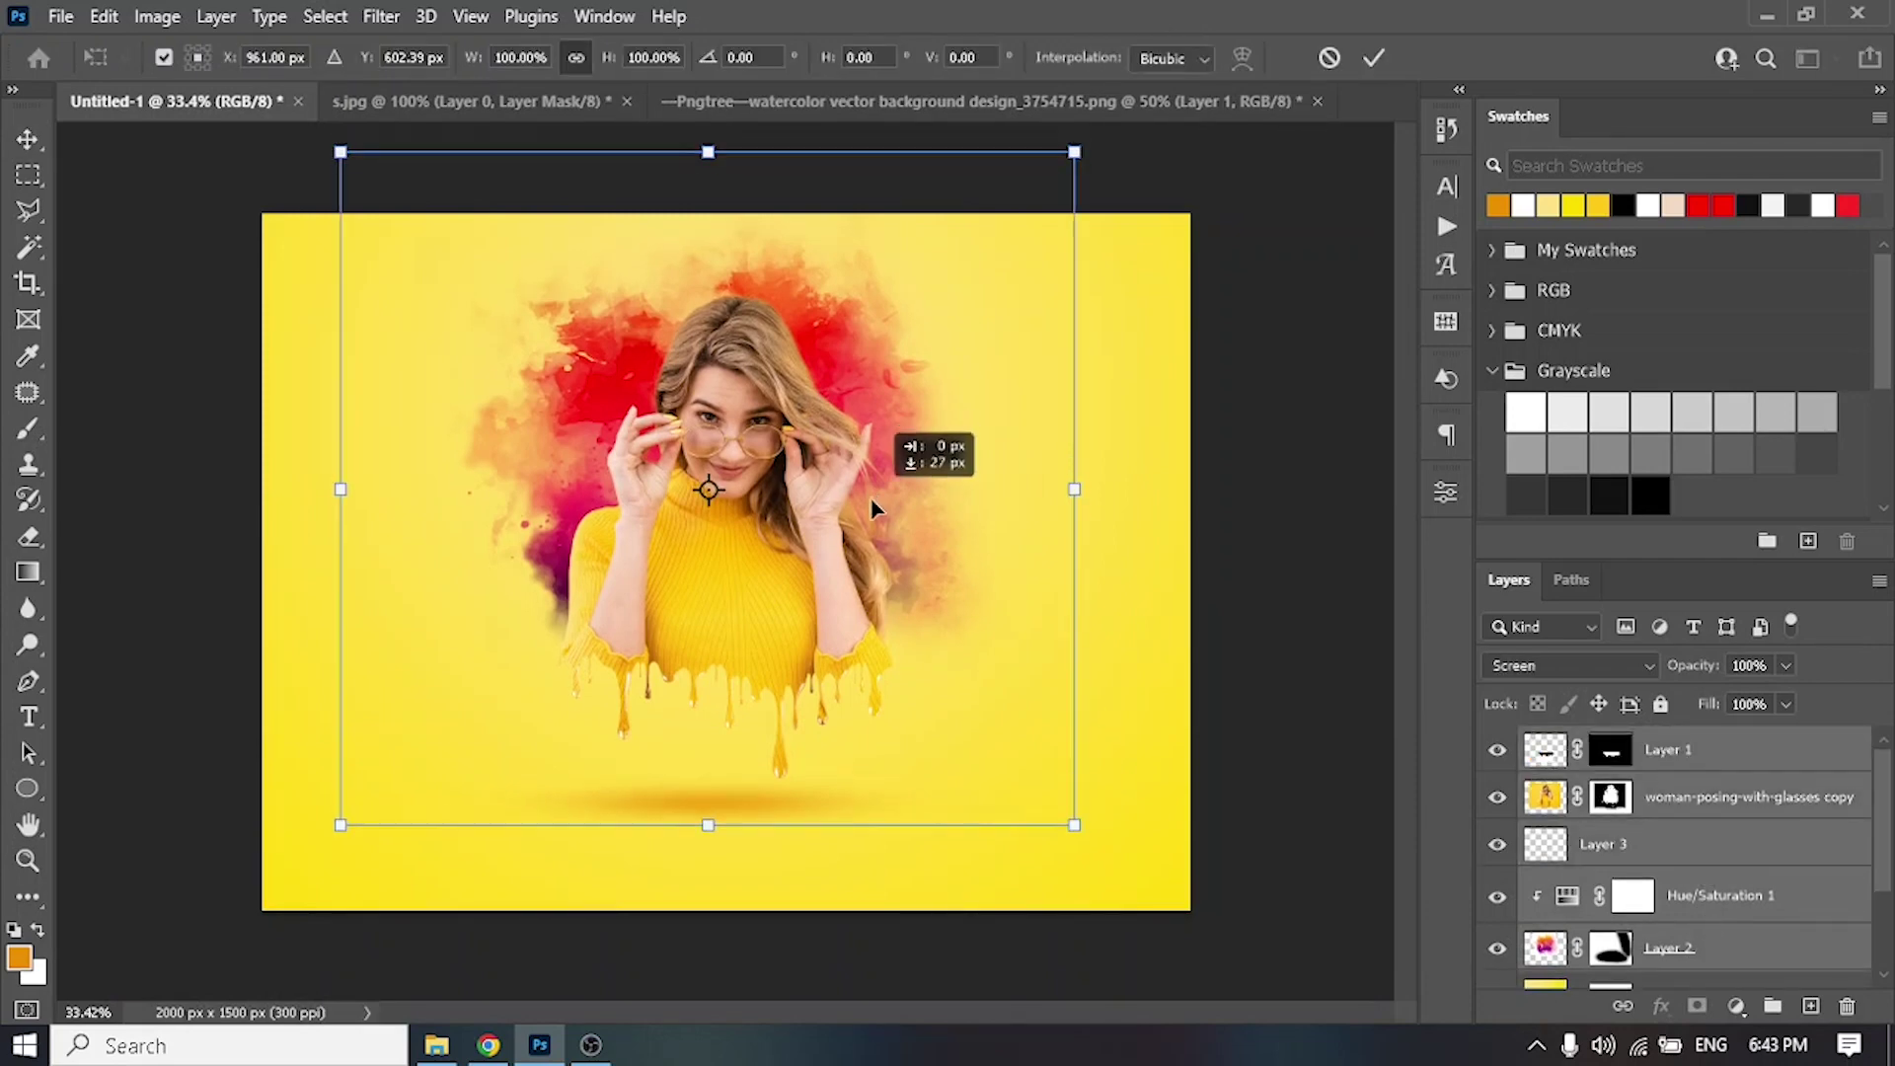
pyautogui.moveTo(880, 499); pyautogui.dragTo(999, 538)
pyautogui.moveTo(1077, 173); pyautogui.dragTo(1068, 174)
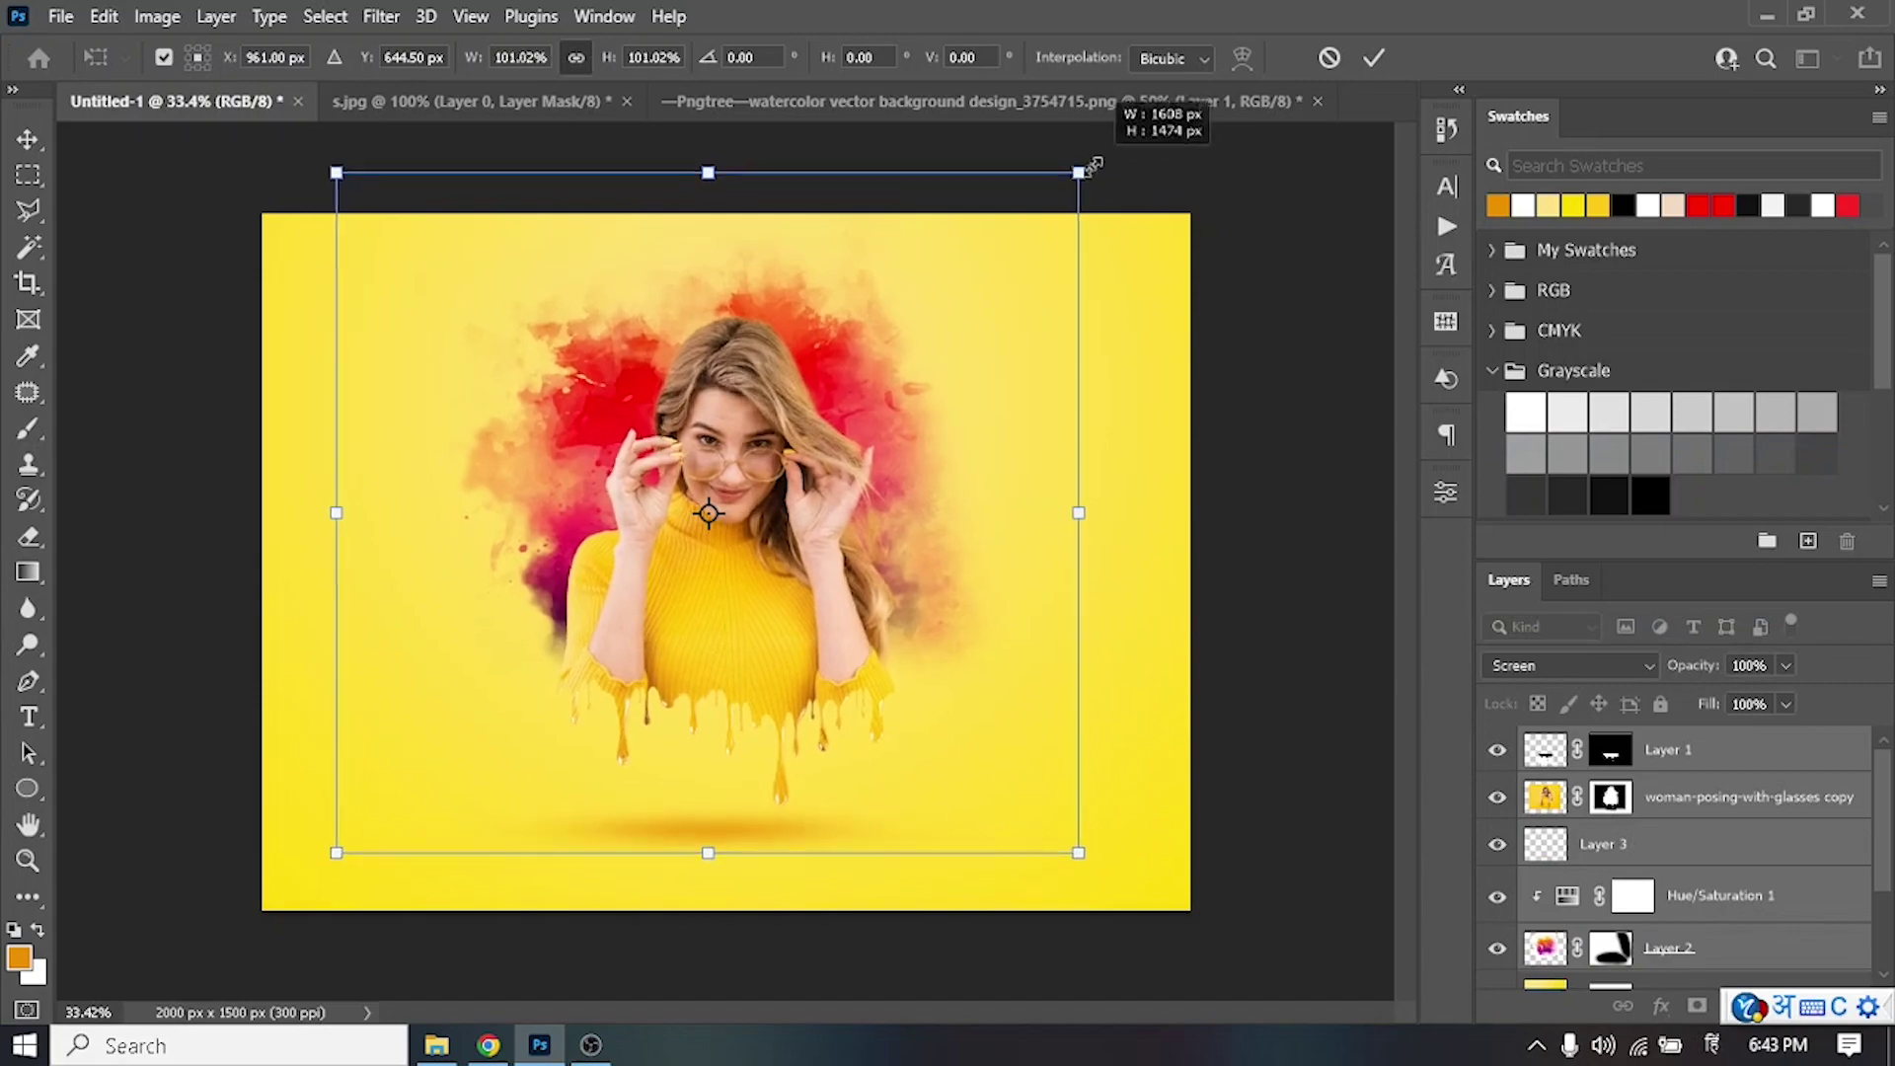
pyautogui.moveTo(1087, 174); pyautogui.dragTo(1107, 151)
pyautogui.click(1374, 57)
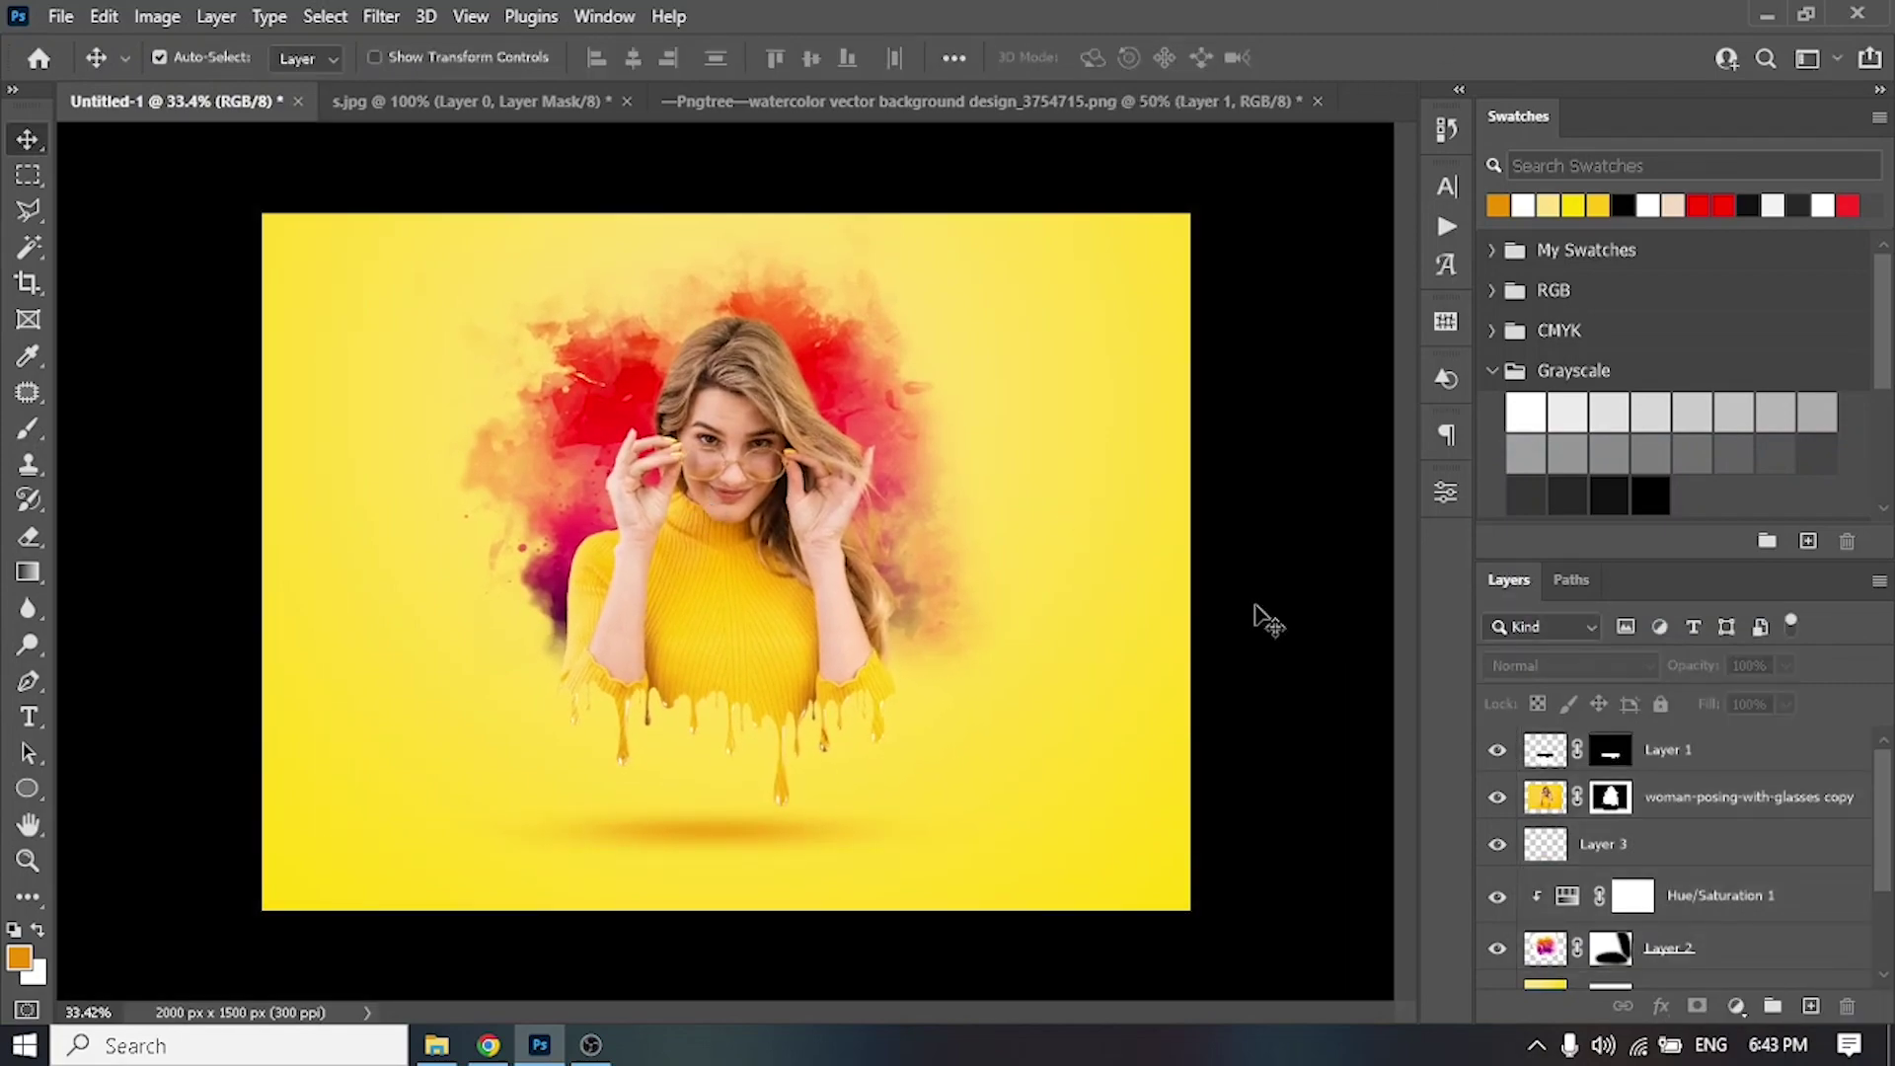
pyautogui.scroll(2, 667, 510)
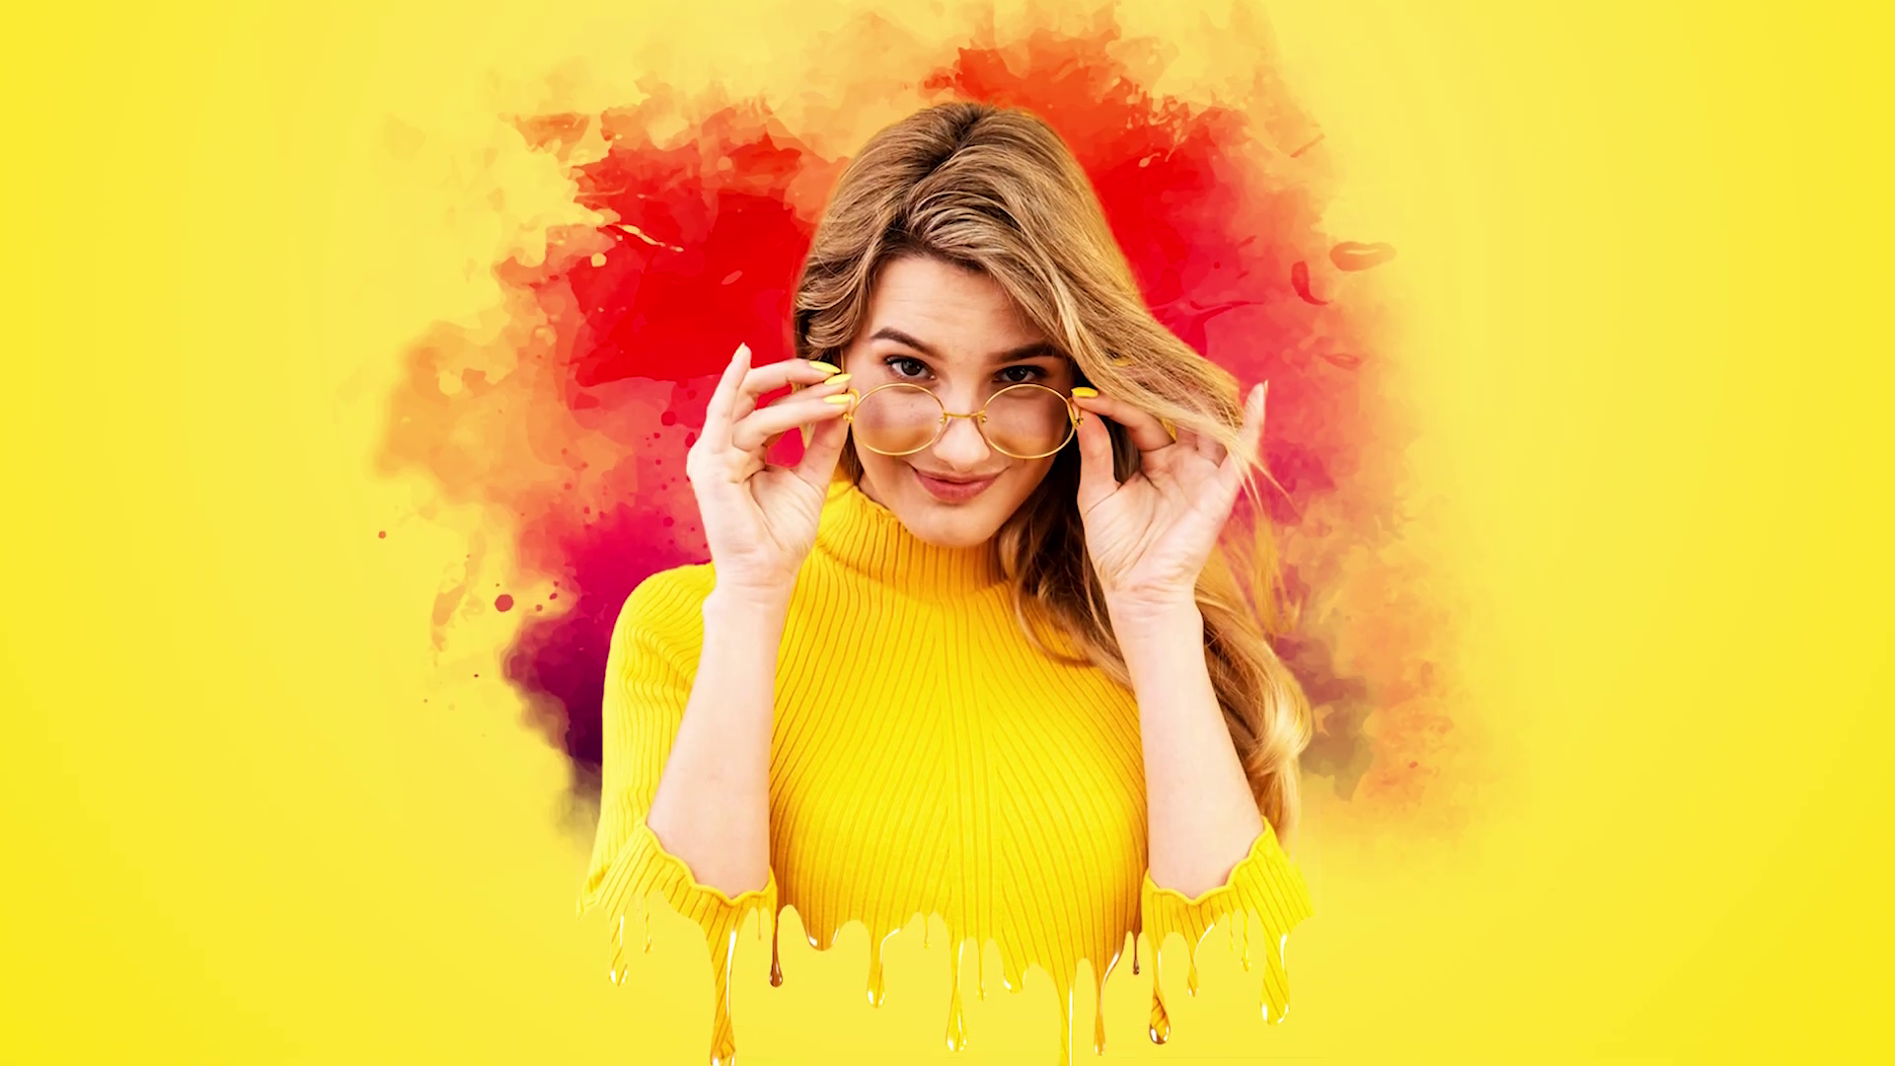